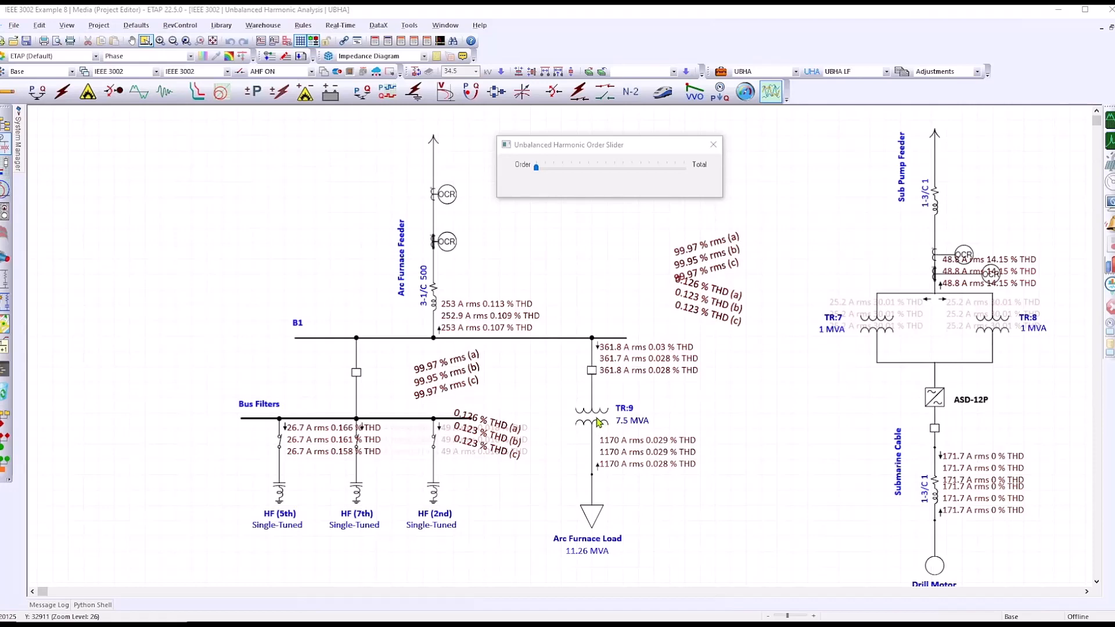
Plot the three-phase current waveform and spectrum of transformer TR:9 from the UBHA LF report, then minimize the plot window.
click(1110, 267)
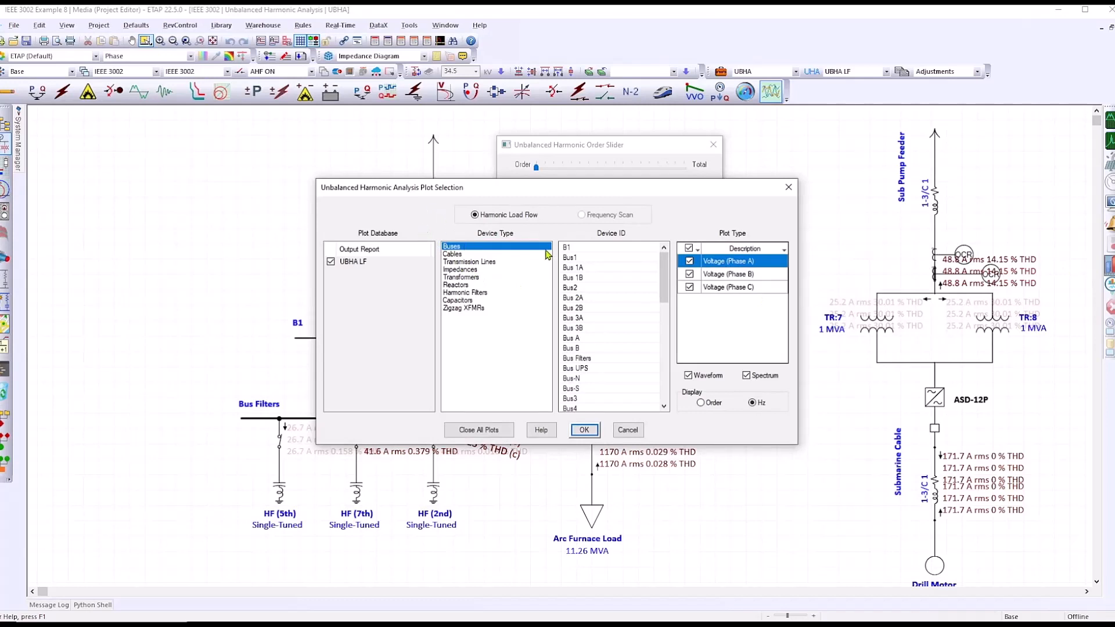
click(472, 278)
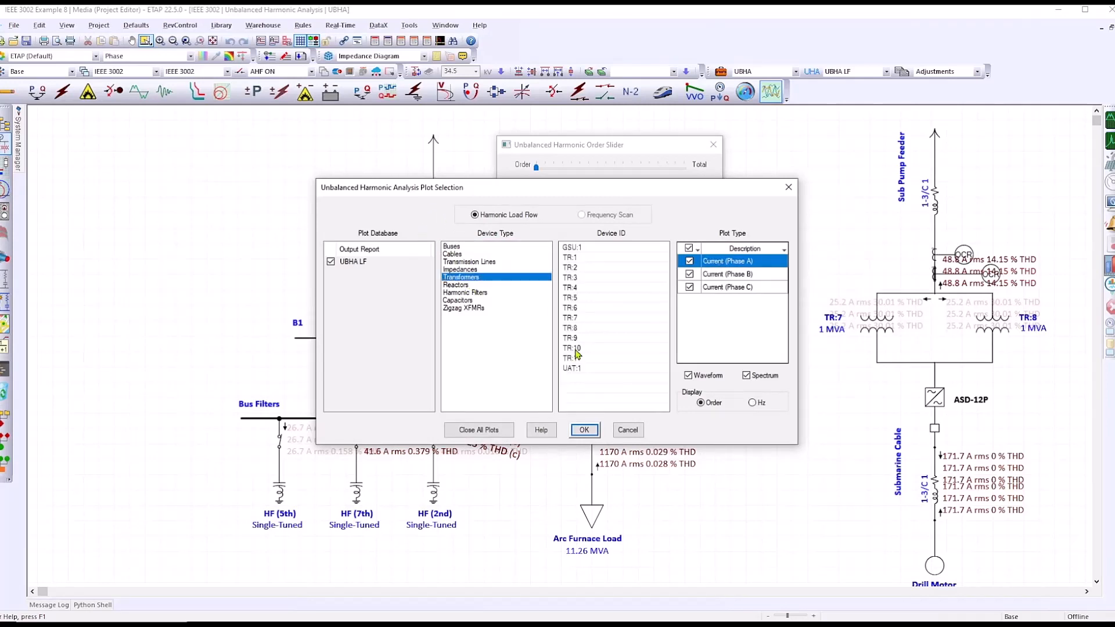
click(575, 338)
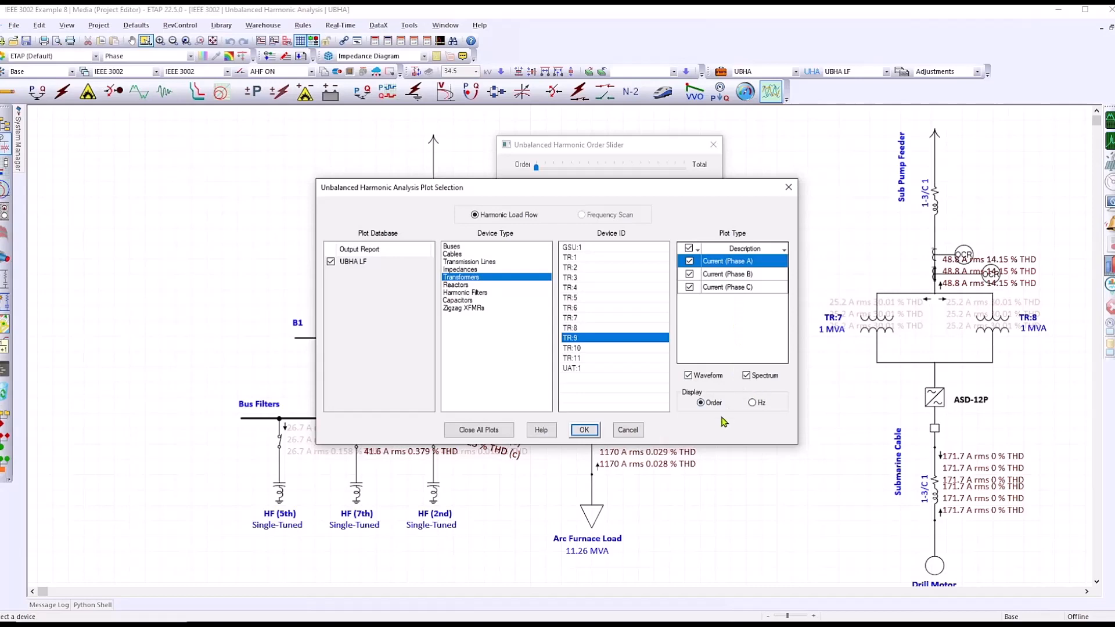
click(584, 430)
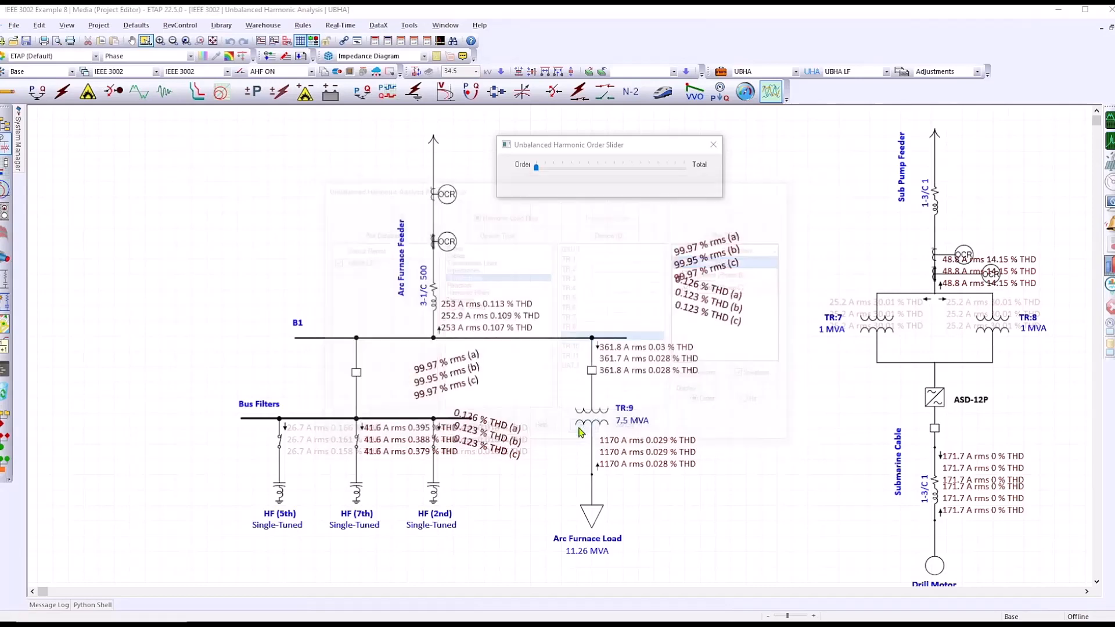
click(205, 284)
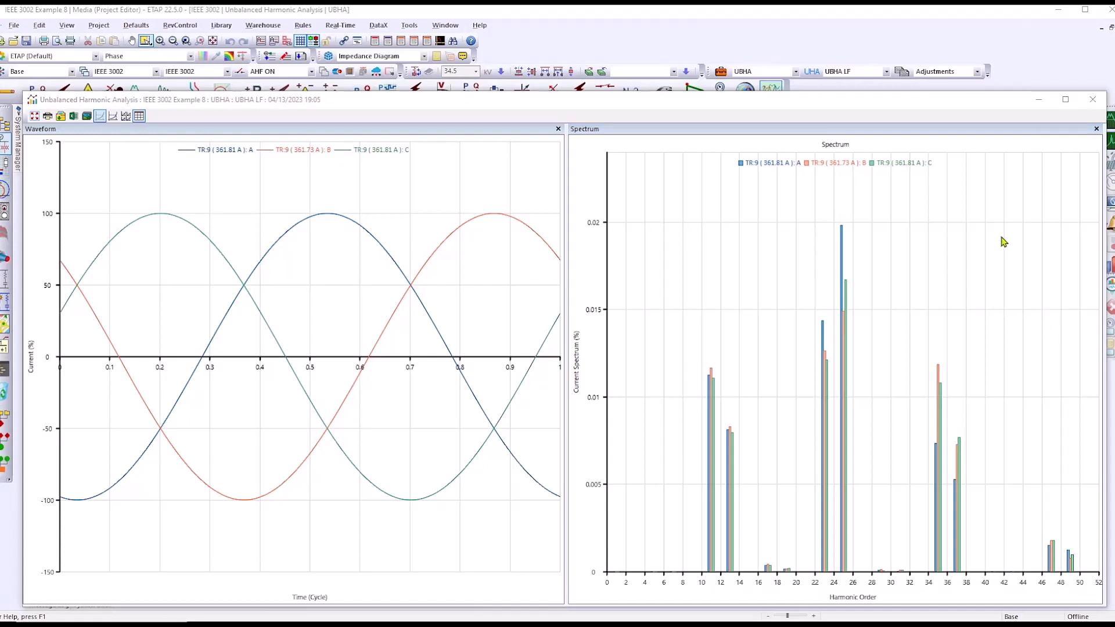
click(1034, 101)
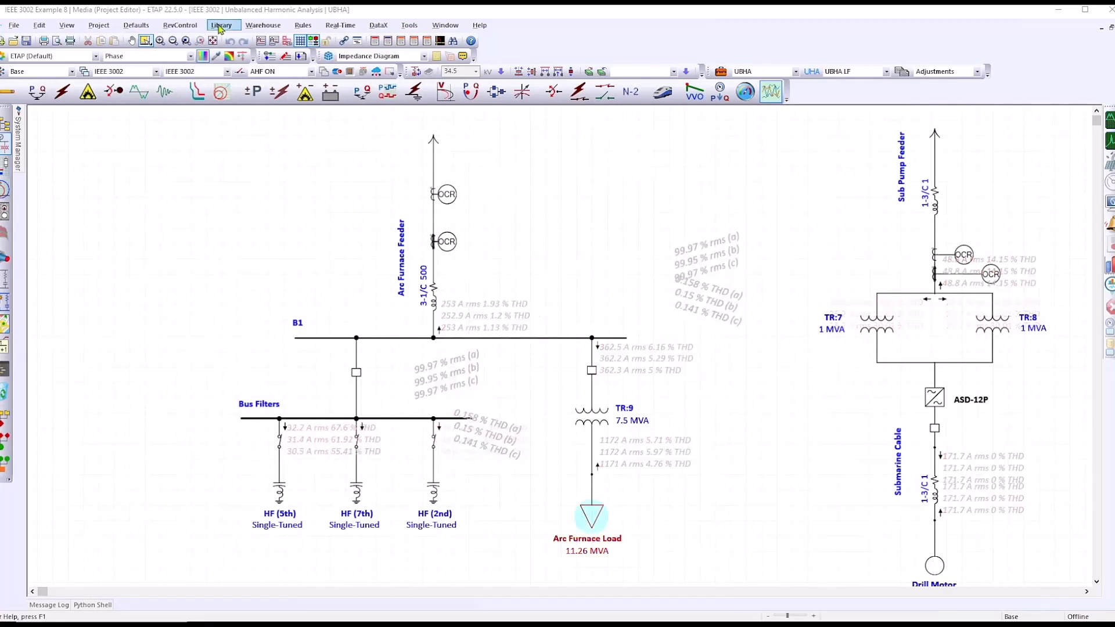
Open the unbalanced ETAP Sample current source from the Harmonic Library in the Harmonic Library Editor.
click(219, 25)
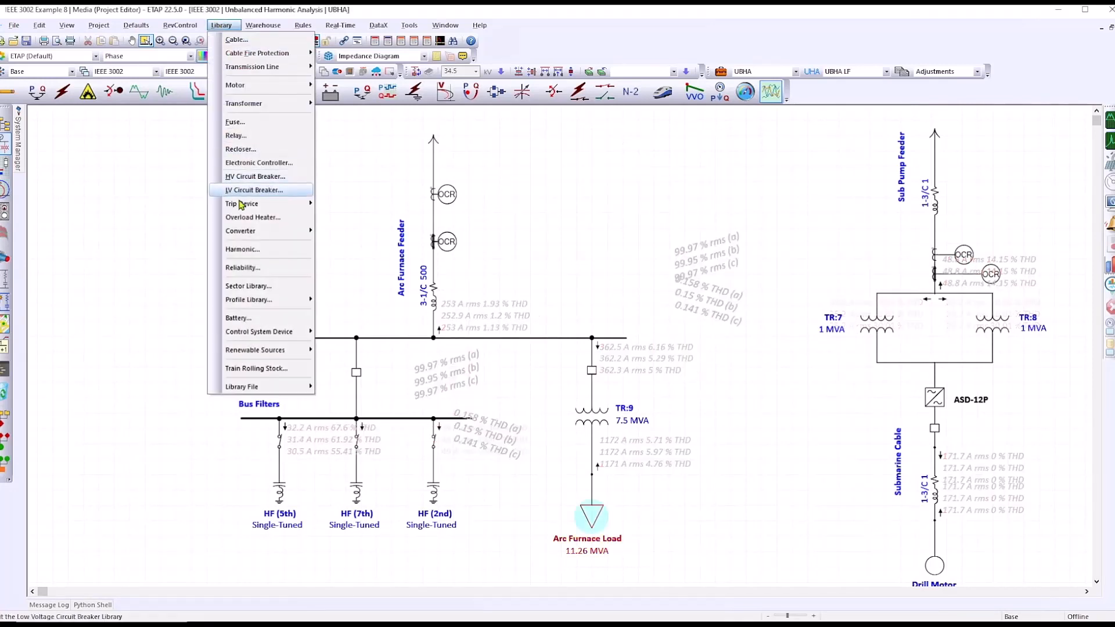
click(246, 252)
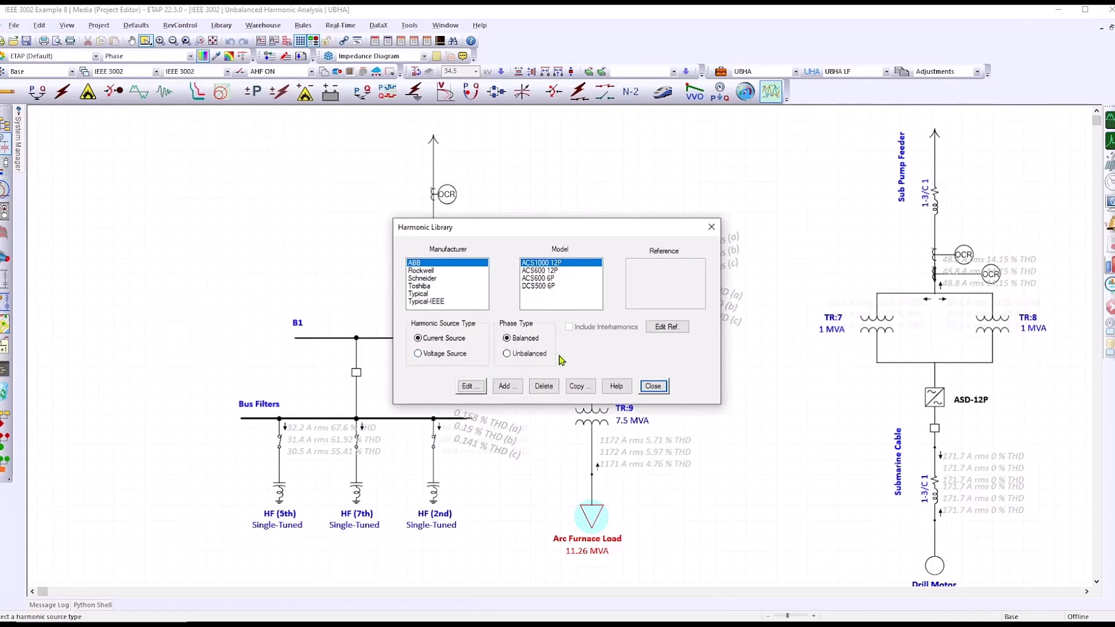
click(506, 386)
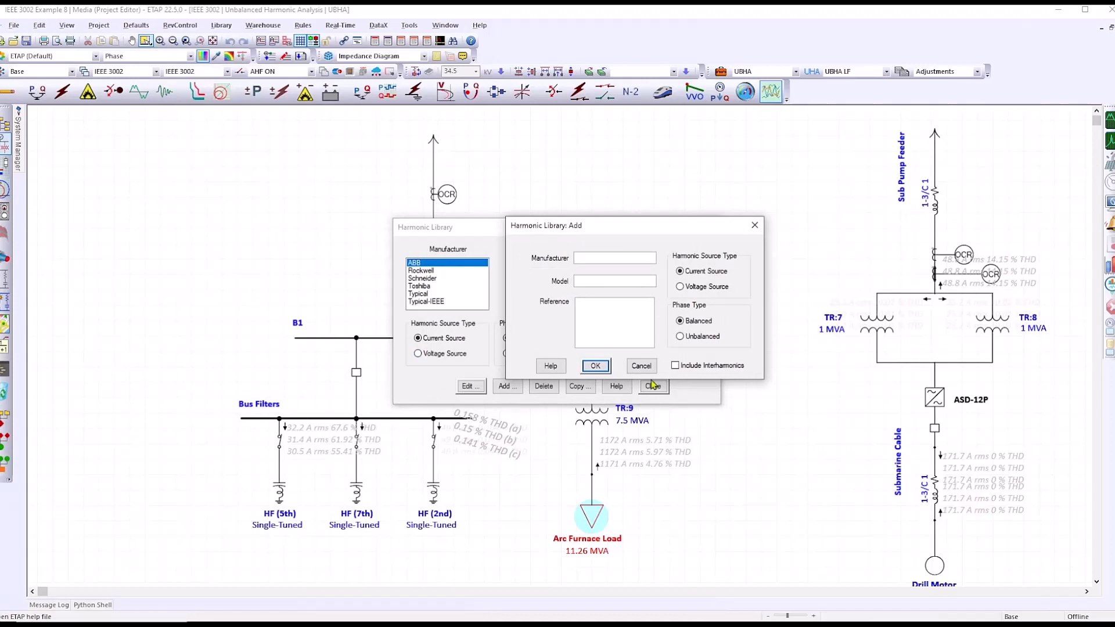
click(642, 366)
click(528, 356)
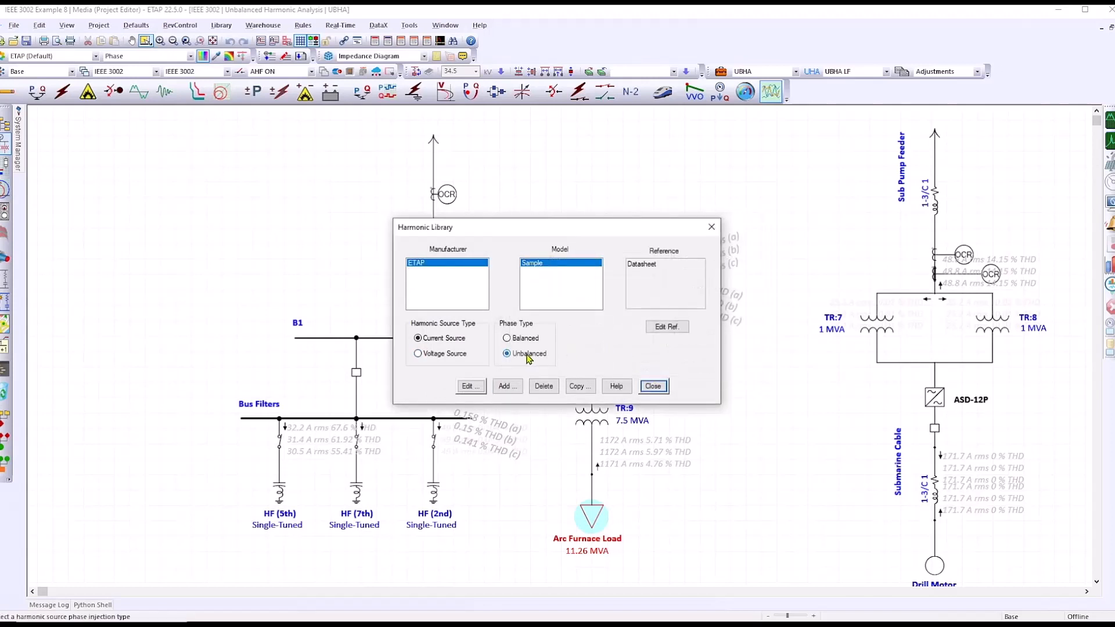
click(469, 387)
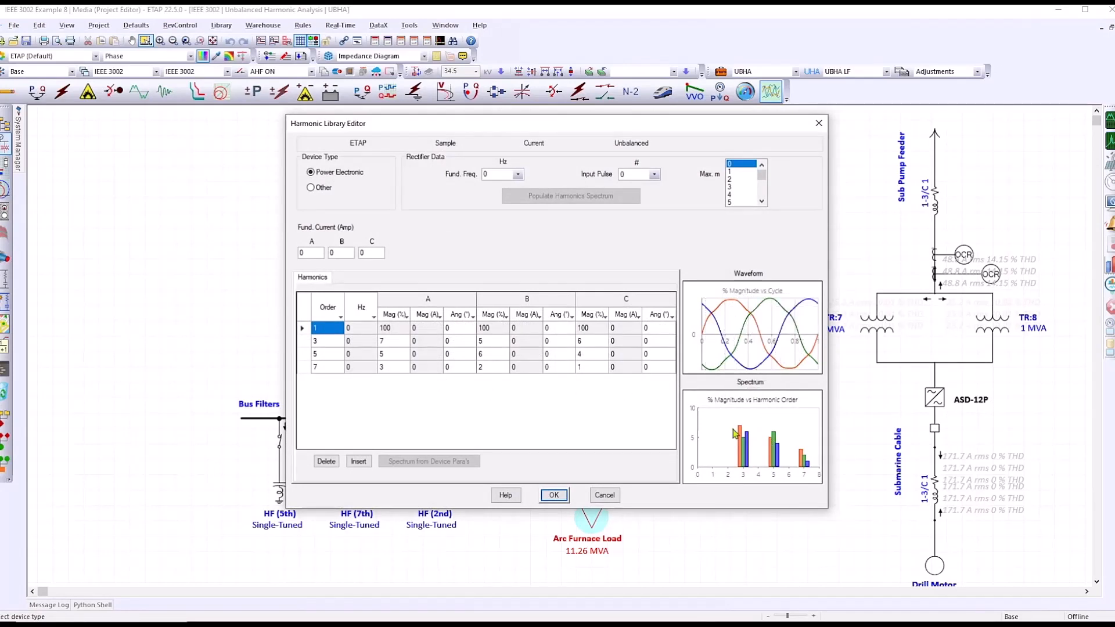
Try a phase A angle of 100° for the 3rd harmonic, then set it back to 0.
click(459, 343)
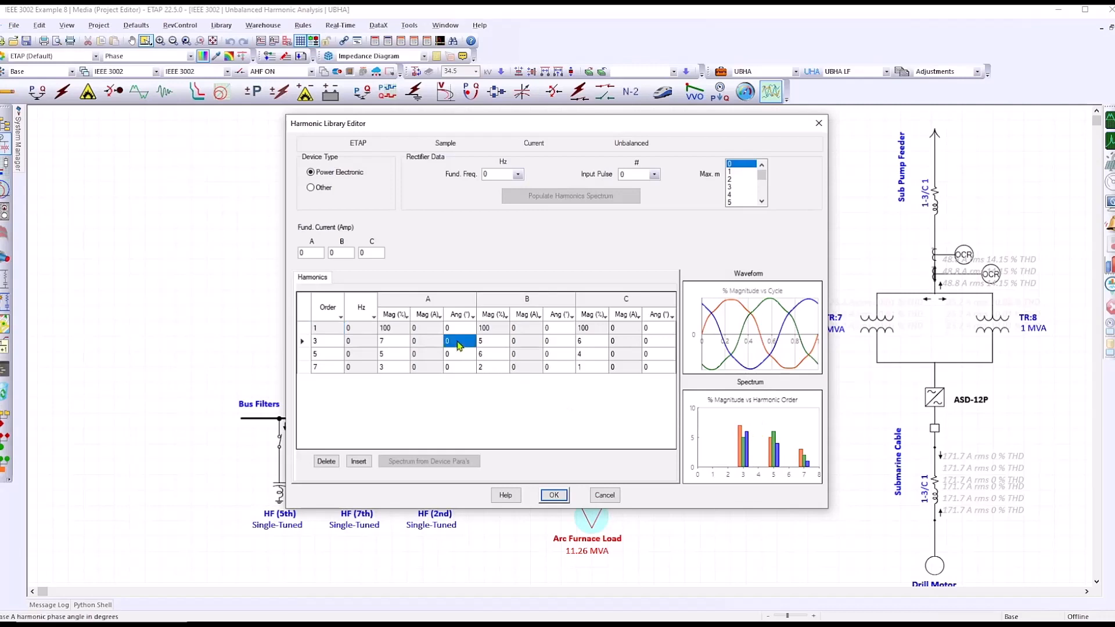
text(100)
click(518, 343)
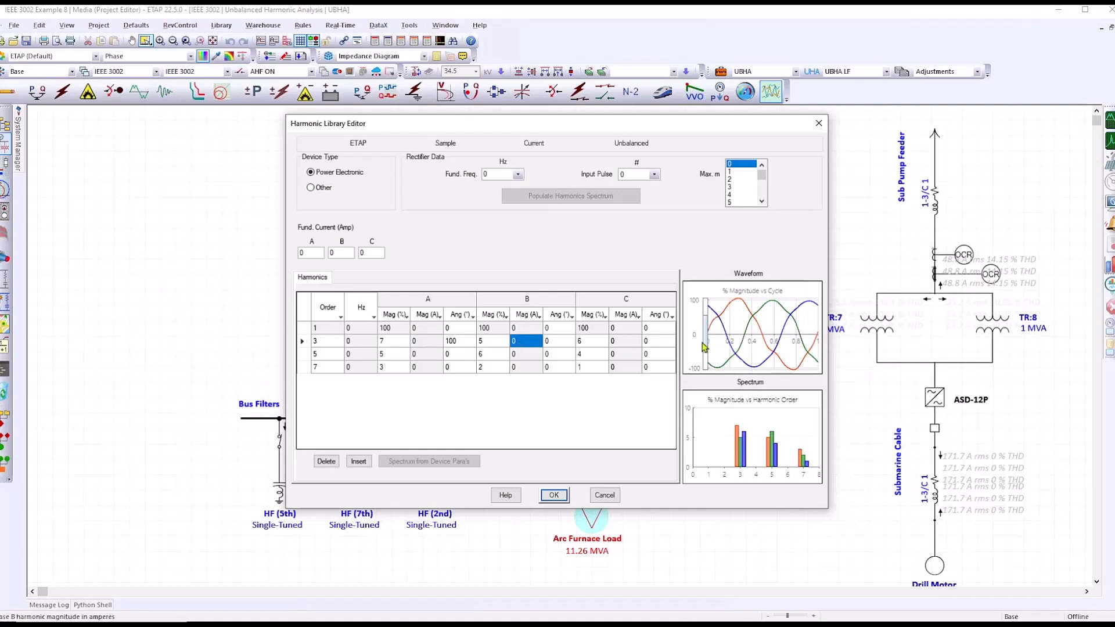
click(458, 344)
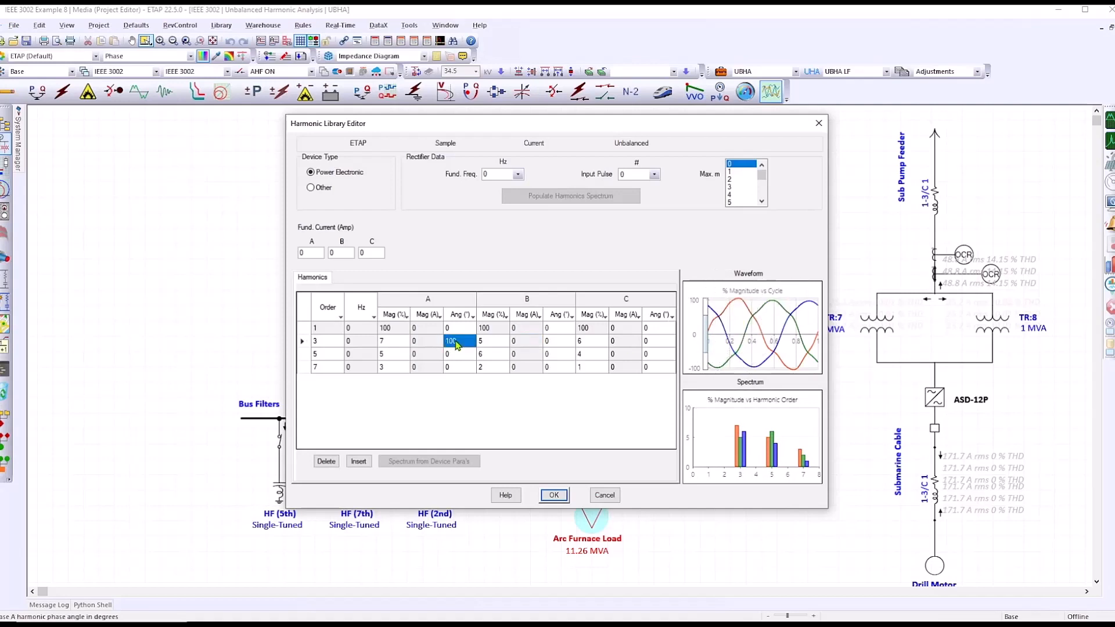
text(0)
Try to set the 5th harmonic's phase A magnitude to 100 %, then leave the editor and close the Harmonic Library.
click(395, 358)
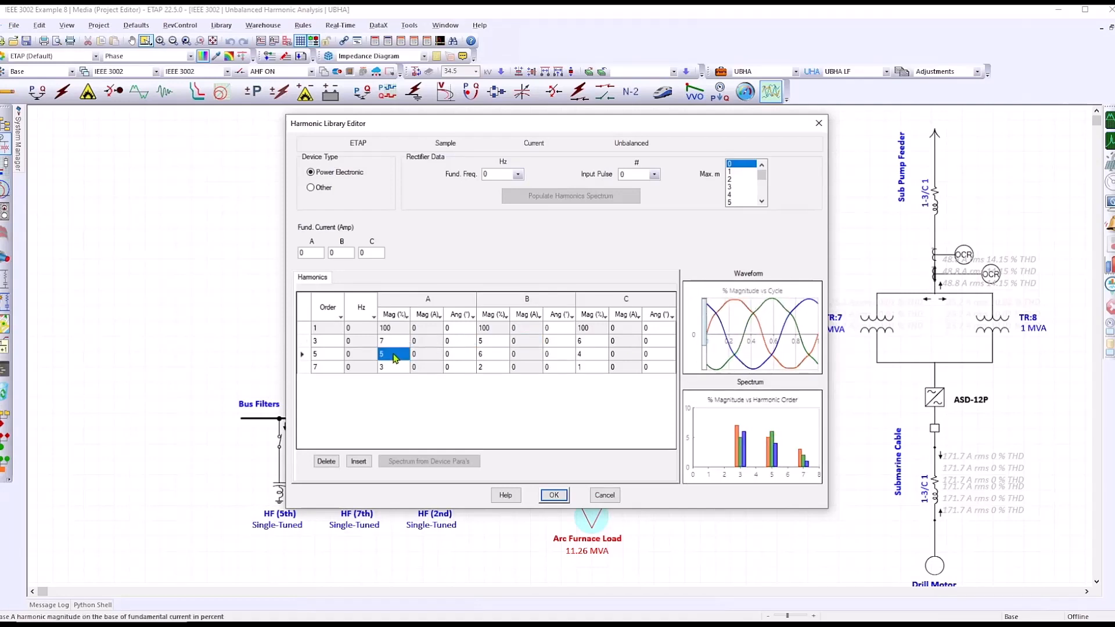
text(100)
key(Return)
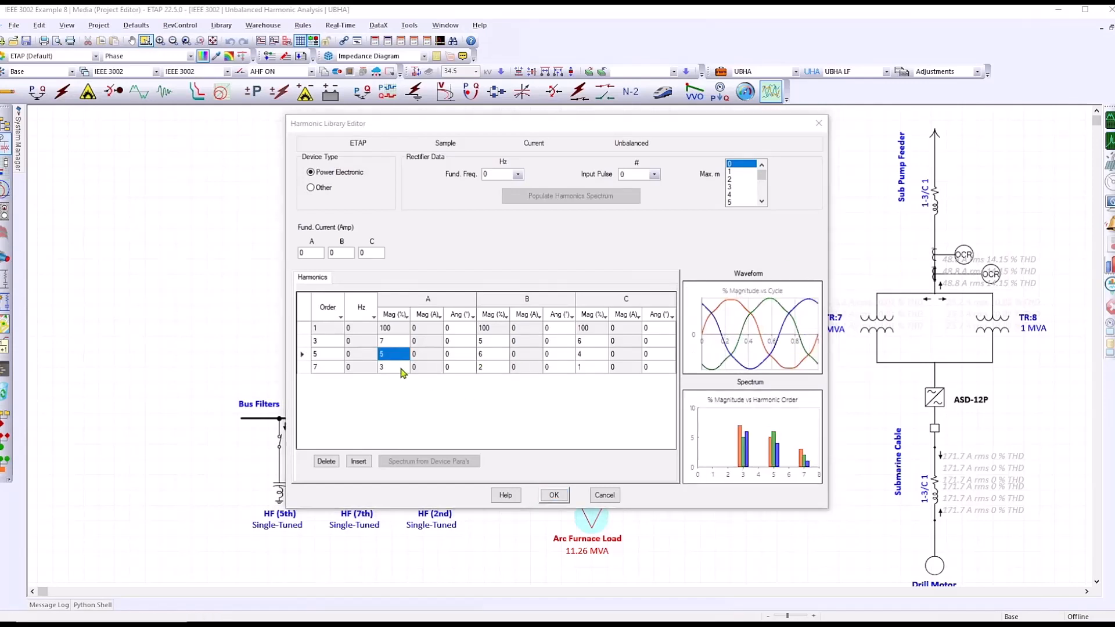
click(394, 357)
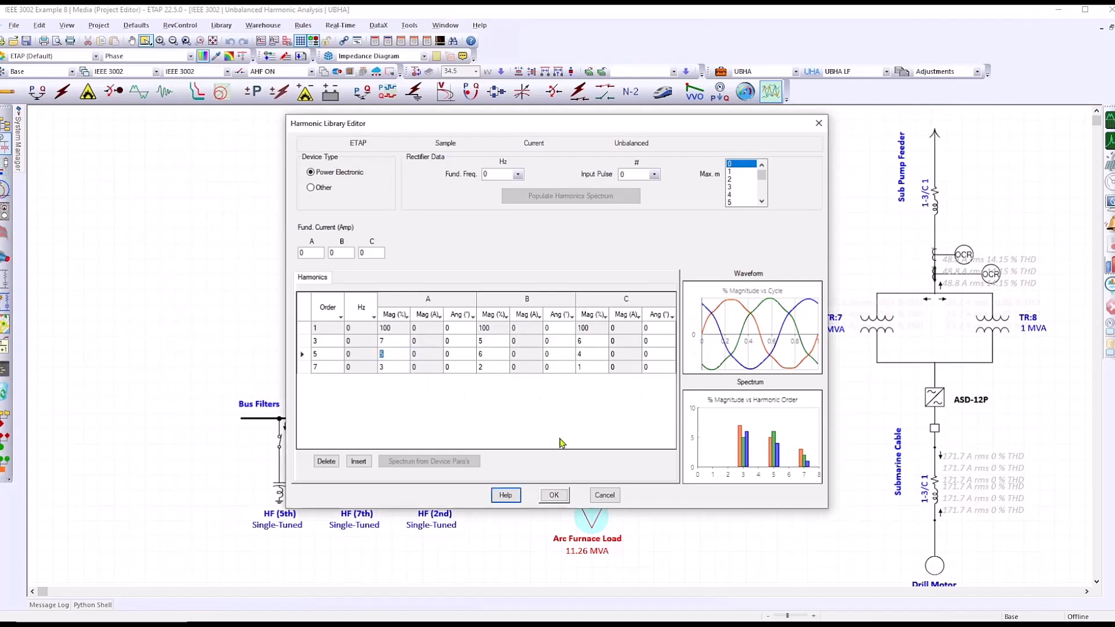
click(554, 495)
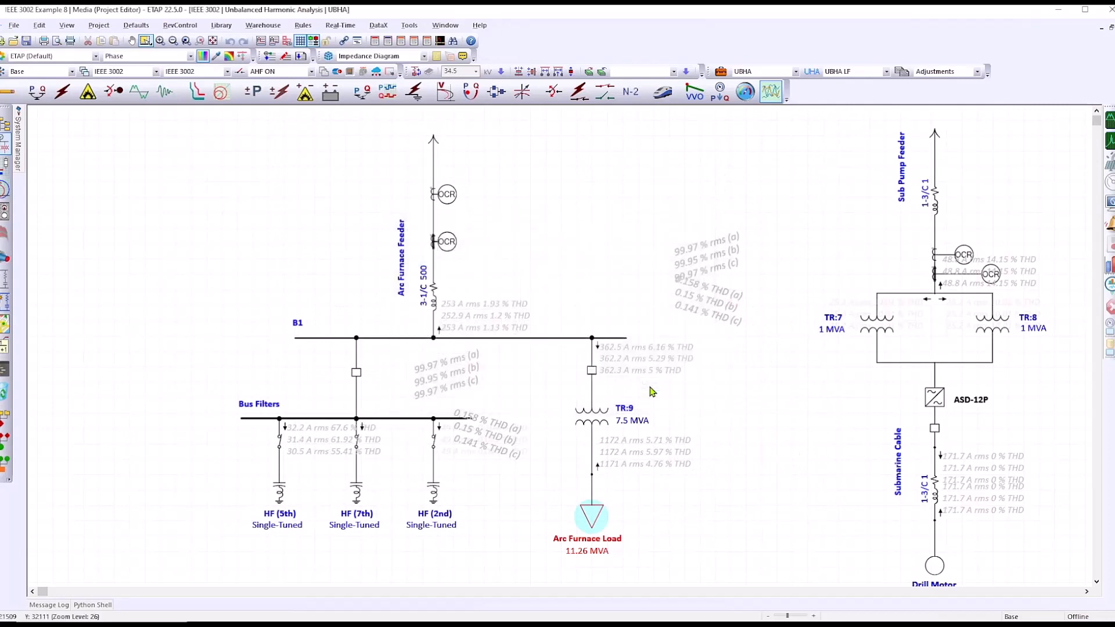
click(652, 386)
Open the harmonic library list for the Arc Furnace Load and filter its Phase Type to Unbalanced.
double_click(593, 521)
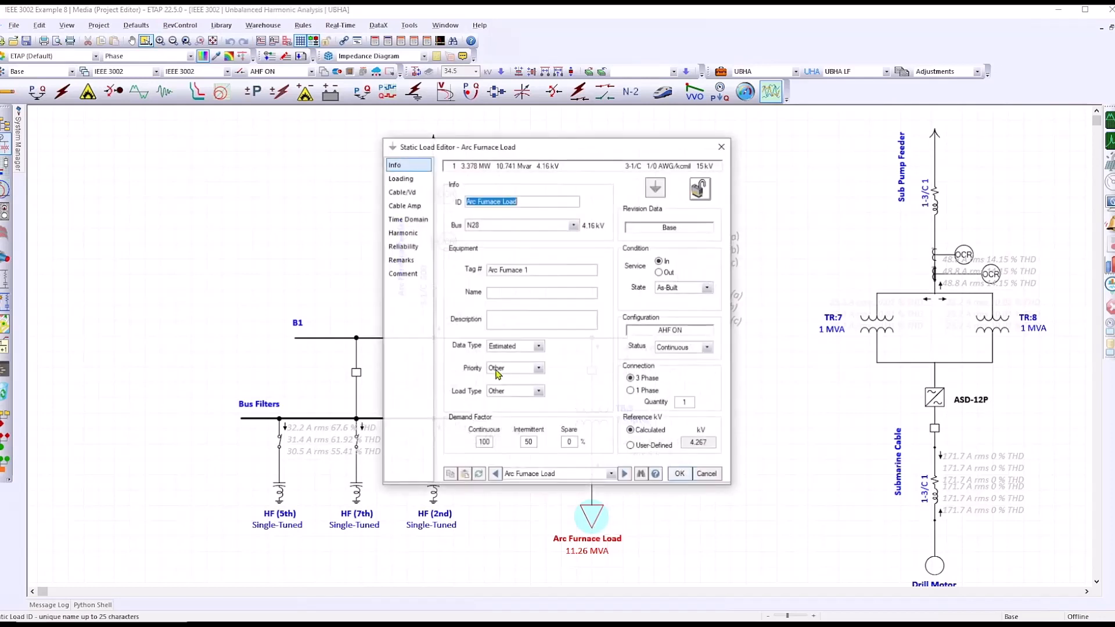
click(407, 233)
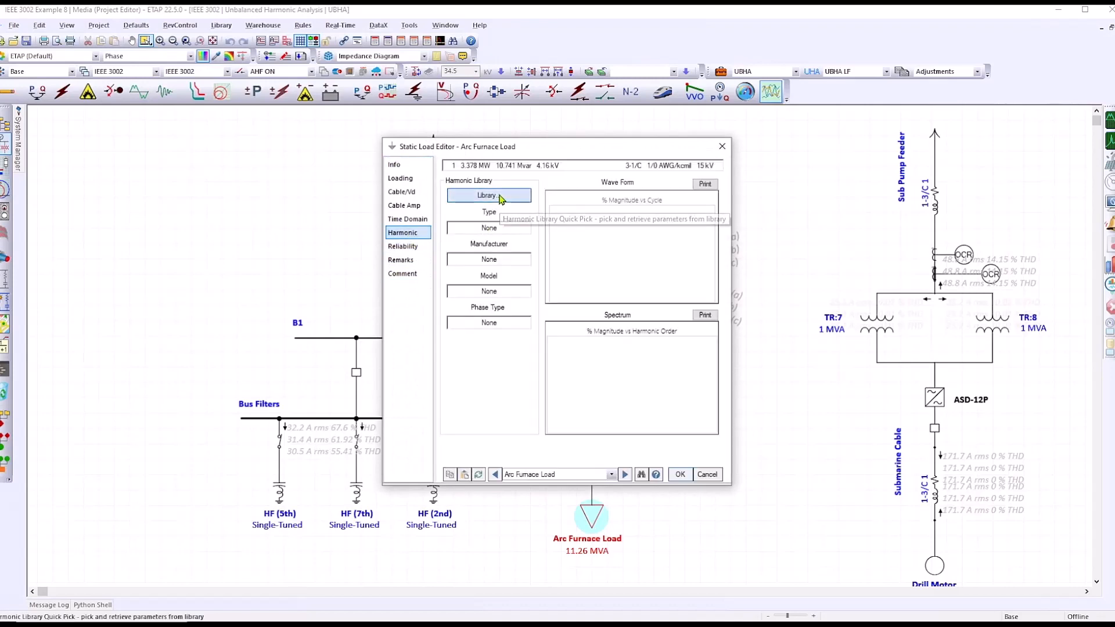
click(526, 197)
drag(544, 225, 549, 262)
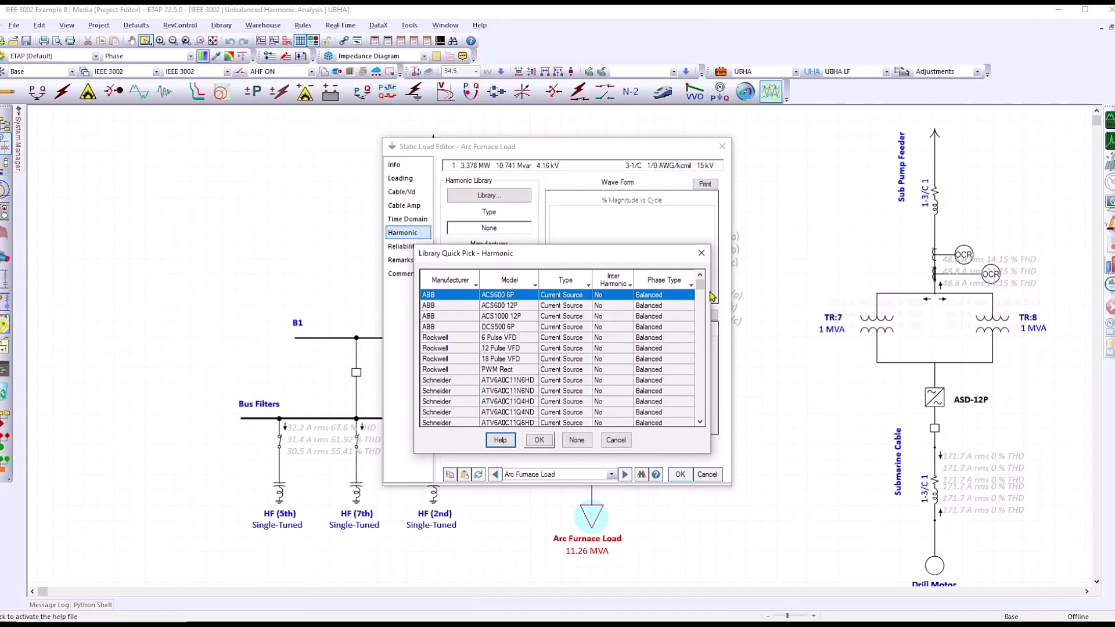
drag(701, 286, 700, 330)
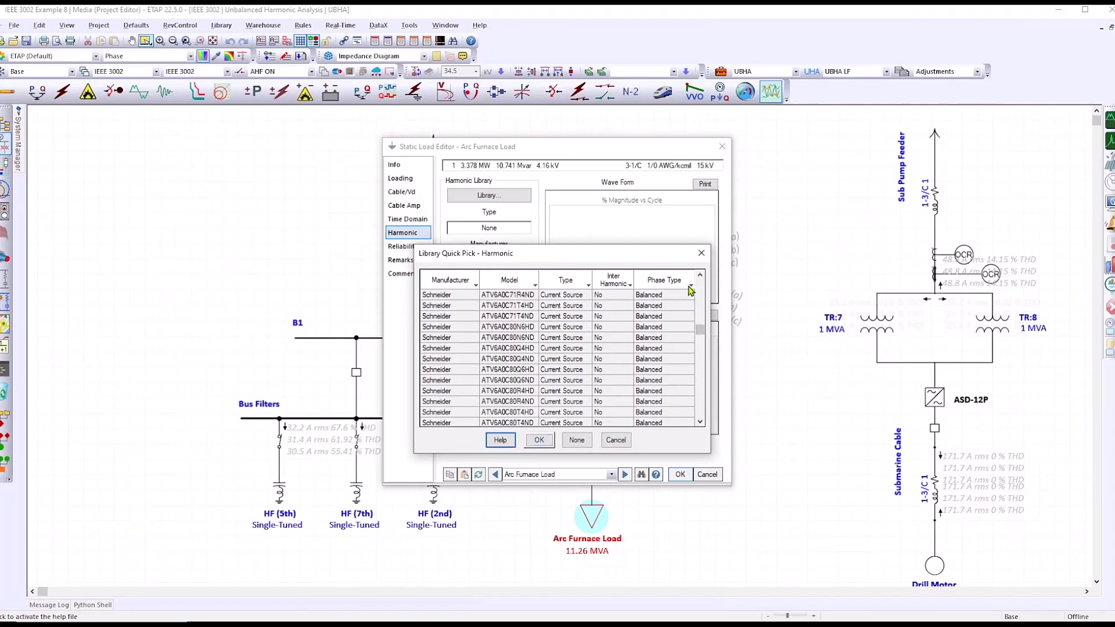
click(691, 285)
click(600, 352)
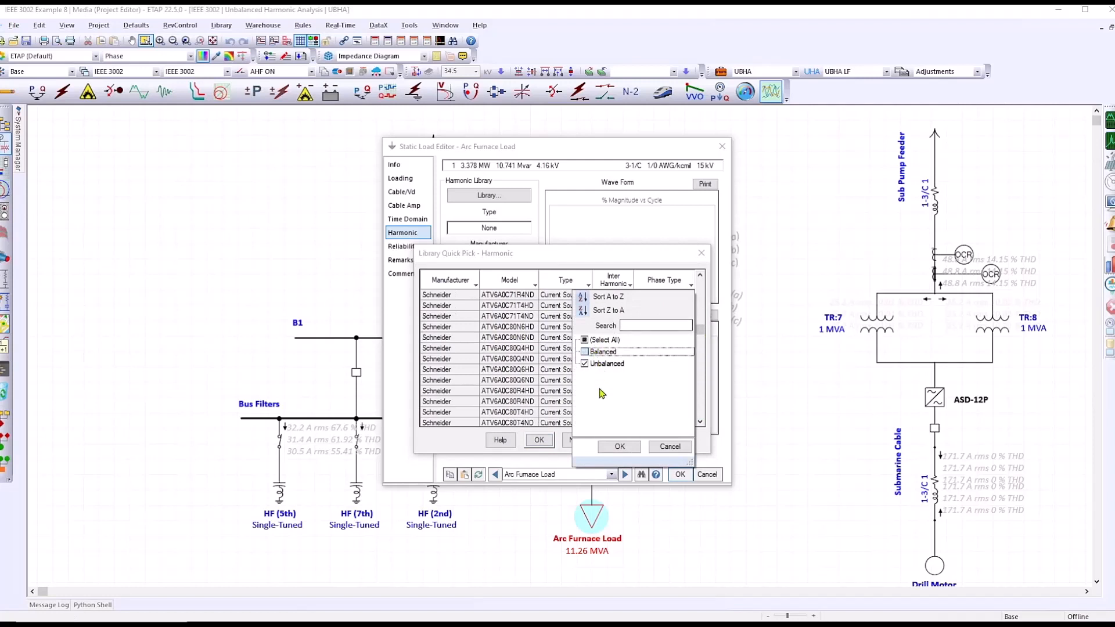
click(619, 449)
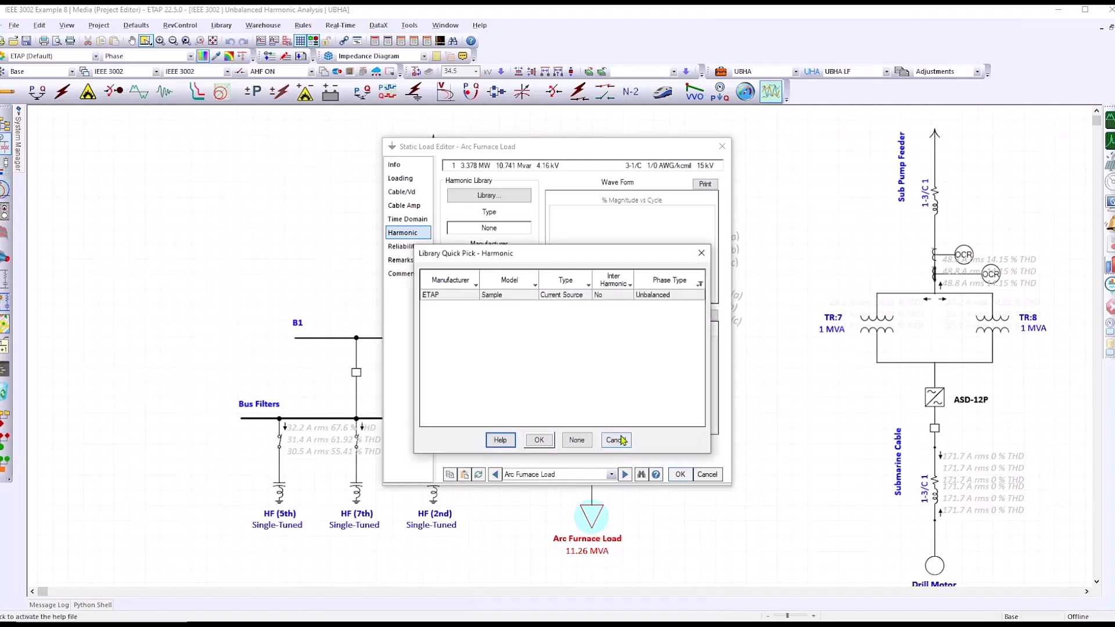
Assign the unbalanced ETAP Sample current source to the Arc Furnace Load and accept the load's harmonic settings.
click(539, 297)
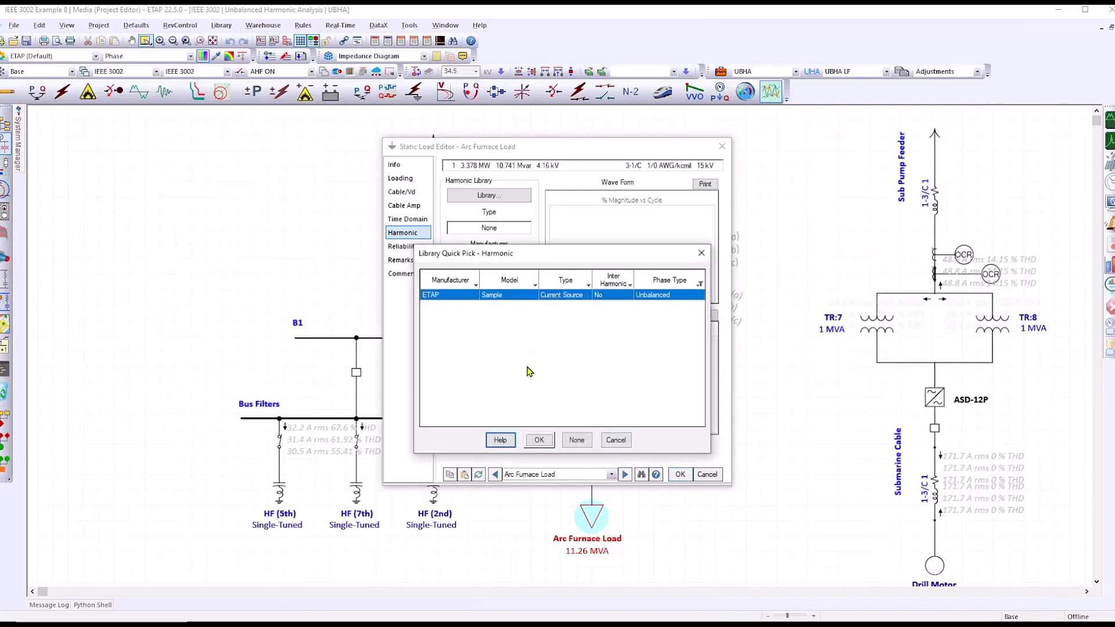
click(539, 440)
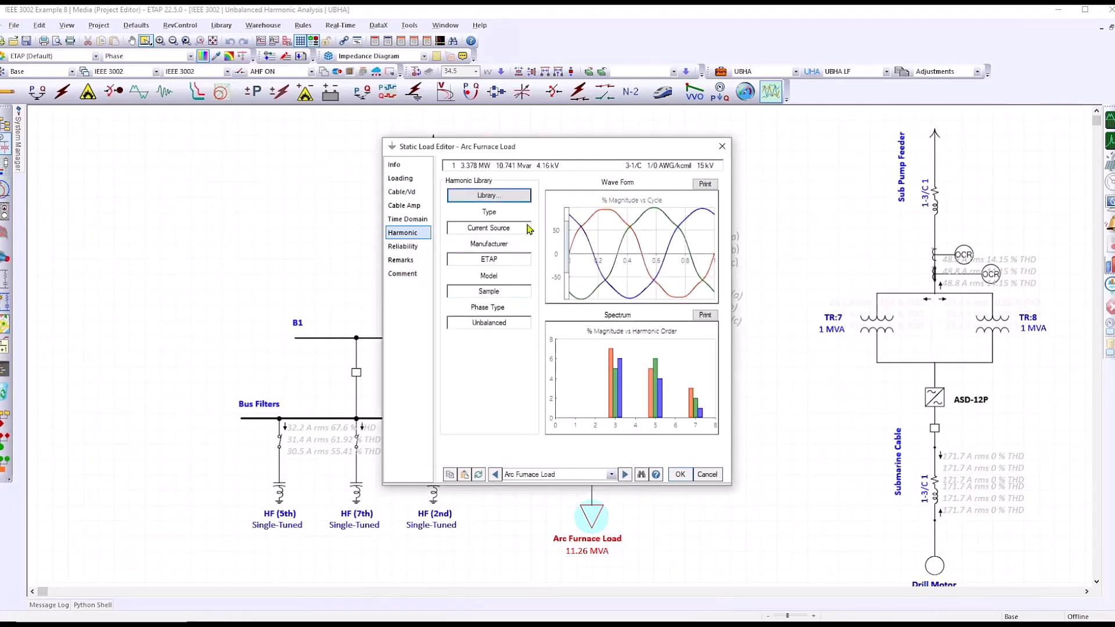
click(603, 238)
drag(606, 236, 650, 242)
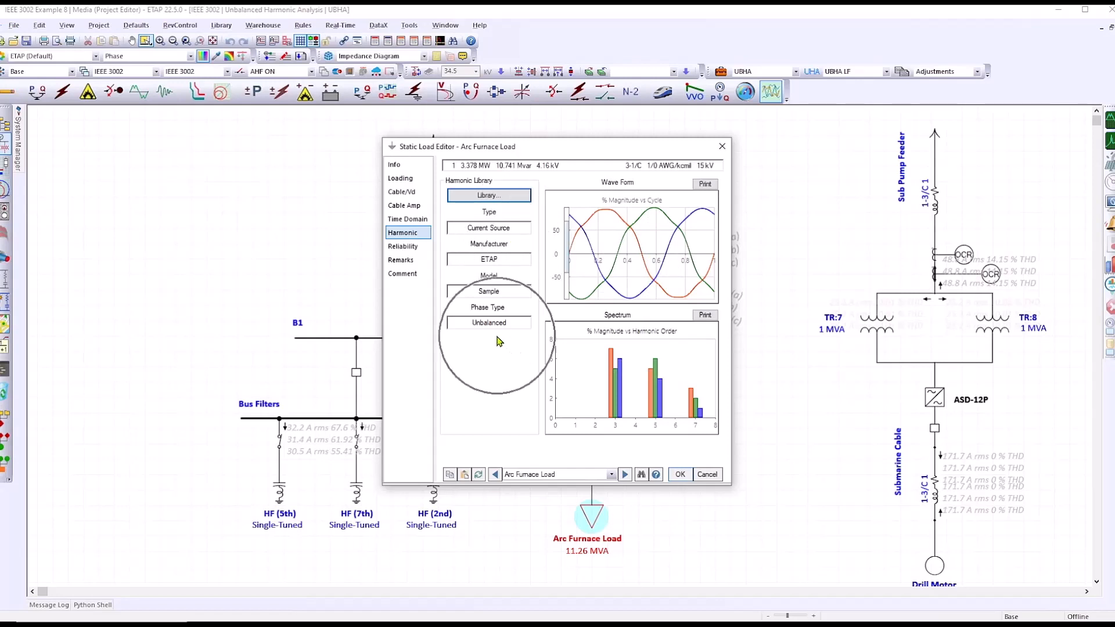
click(678, 474)
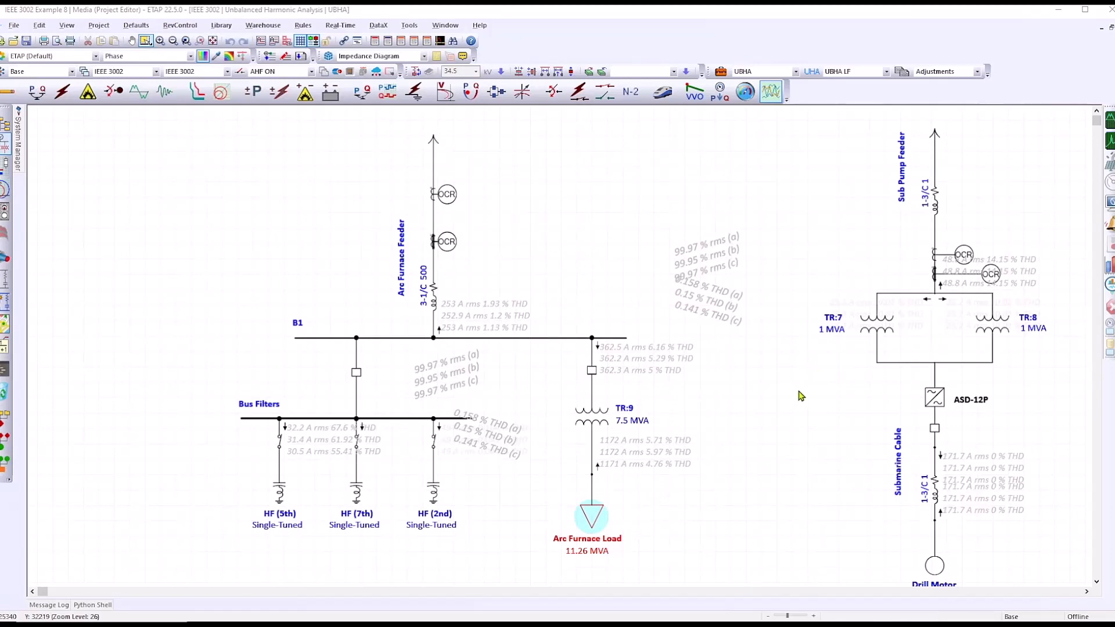
Run the unbalanced harmonic load flow and show results for harmonic orders 1, 3 and 5, then return to Total.
click(1110, 120)
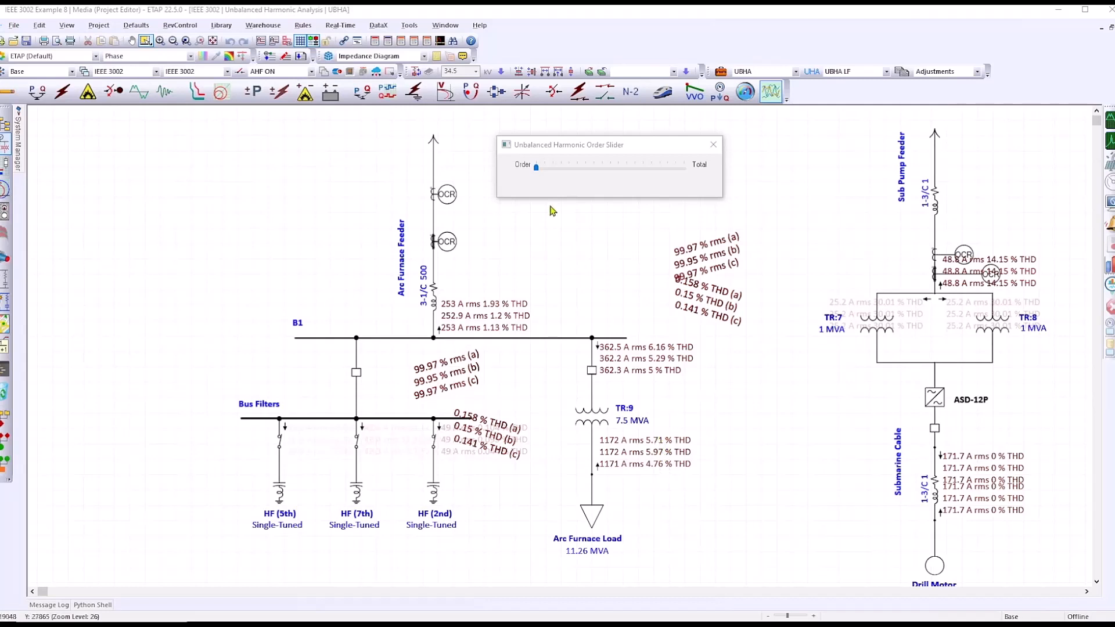
click(561, 169)
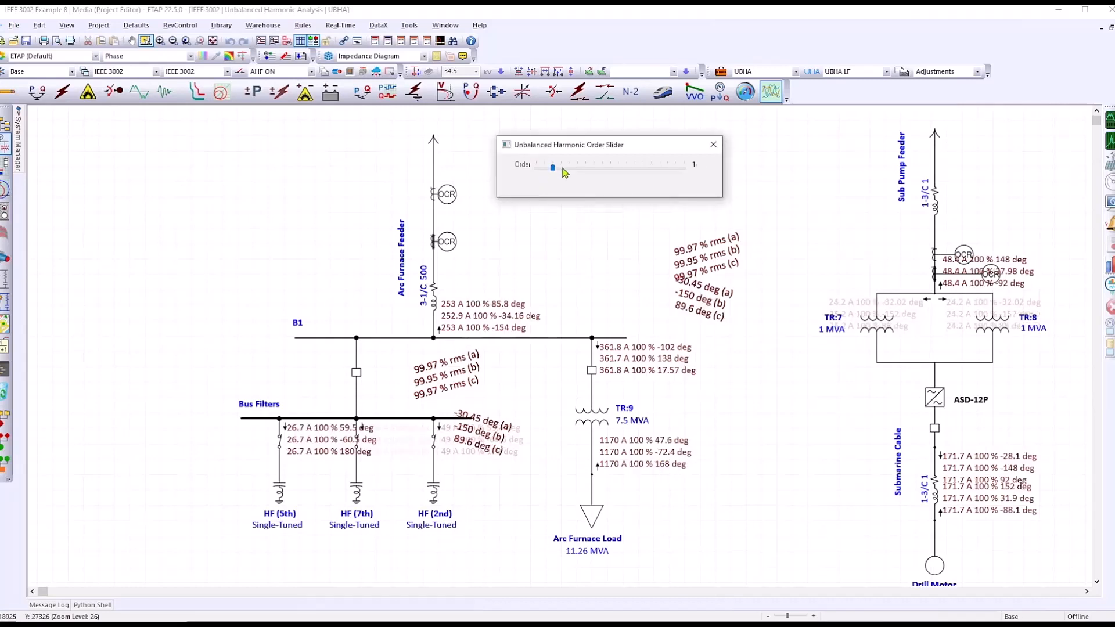
click(562, 169)
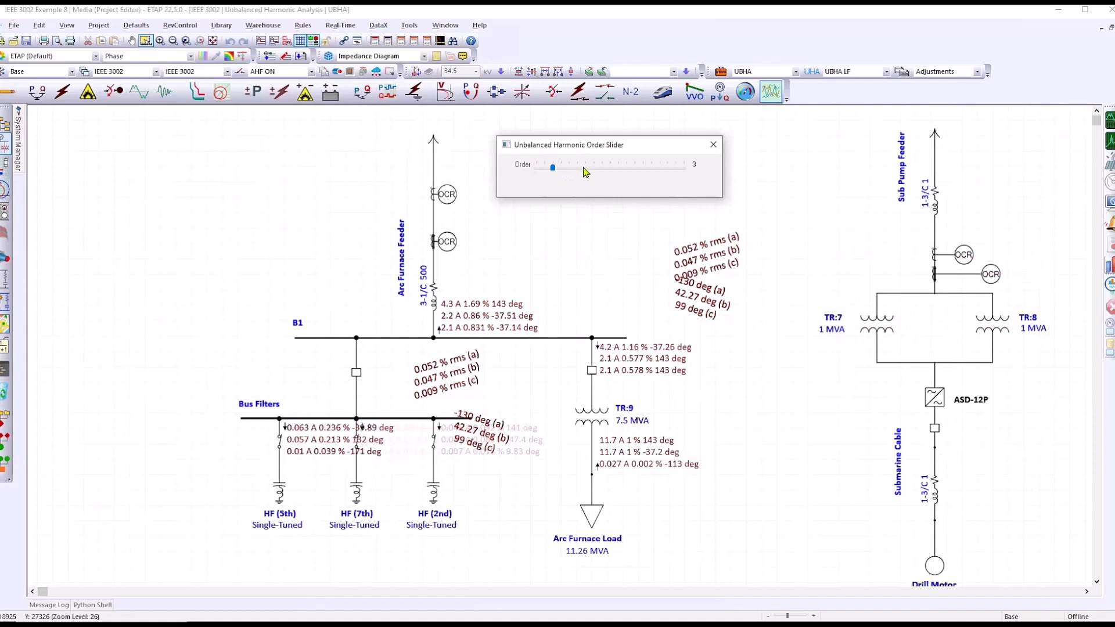
click(585, 168)
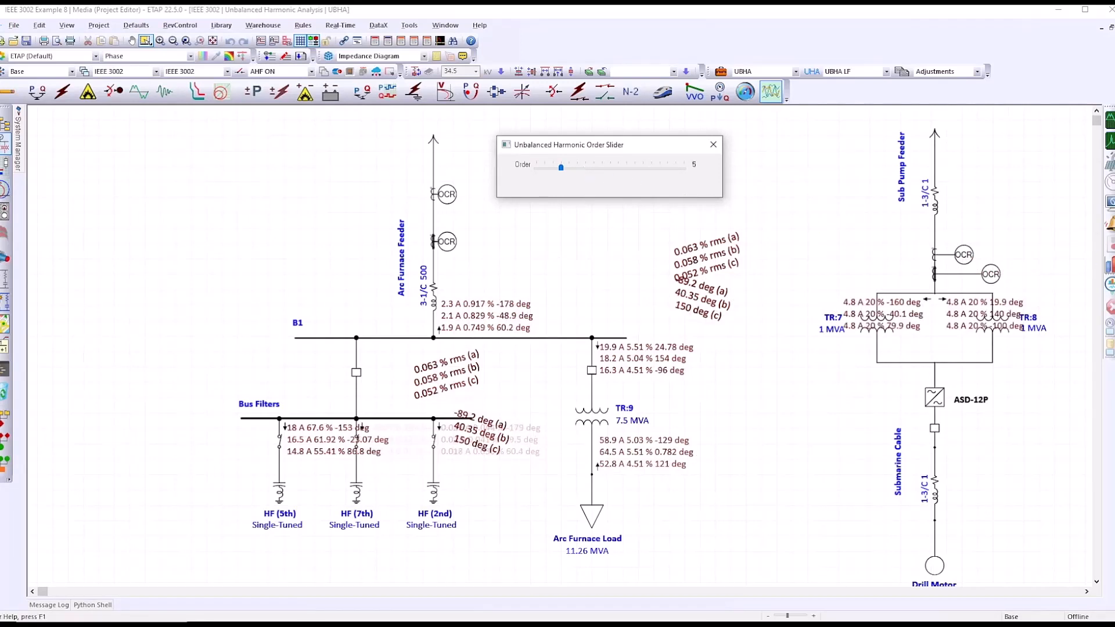
drag(560, 169, 512, 174)
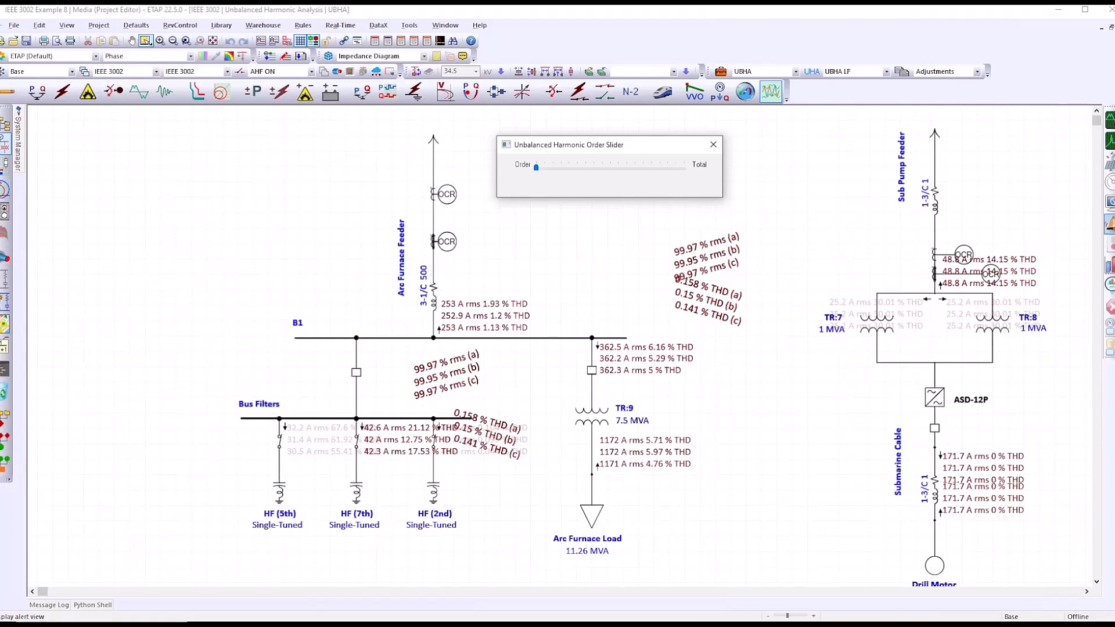
Open the alert view for the unbalanced harmonic load flow and enlarge it to show both critical and marginal alerts.
click(1111, 228)
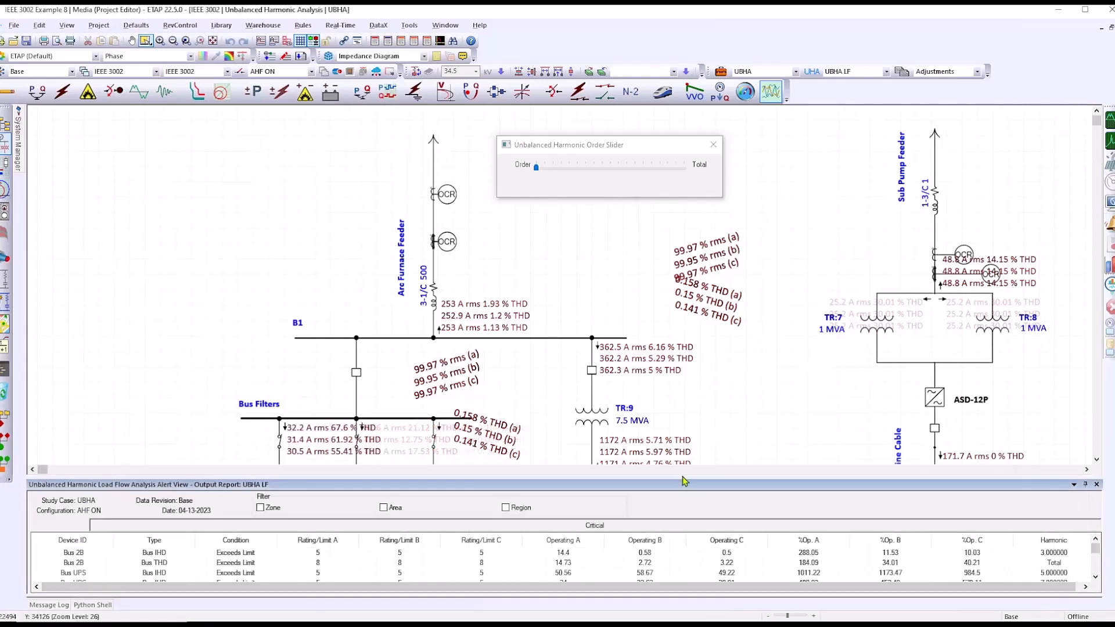
drag(686, 481, 687, 319)
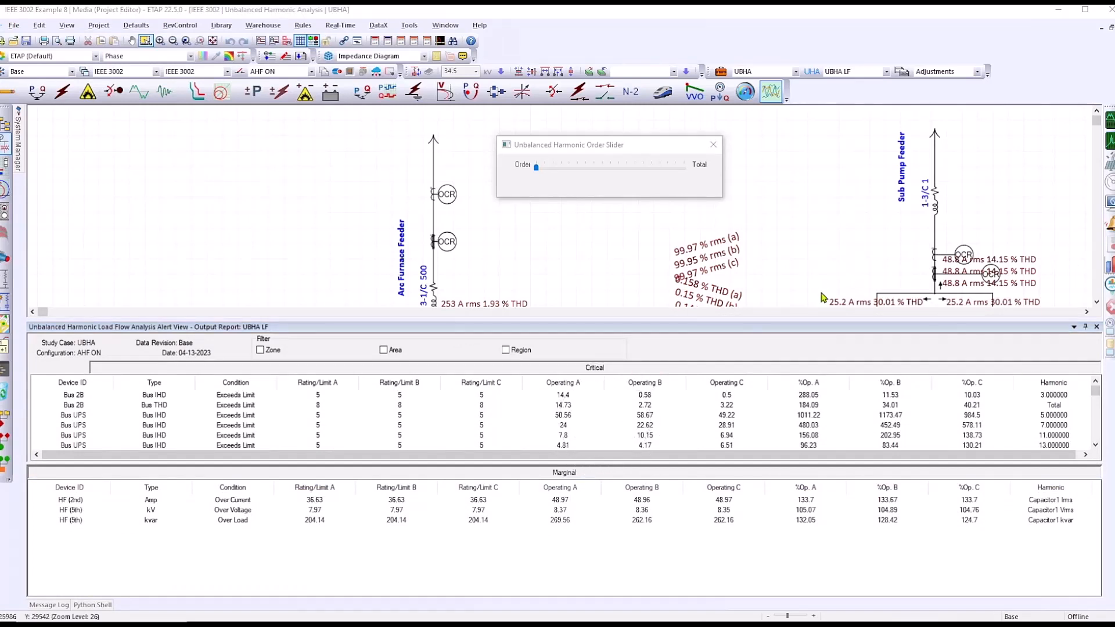
Close the alert view and set the unbalanced harmonic results to display all sequences.
click(1109, 224)
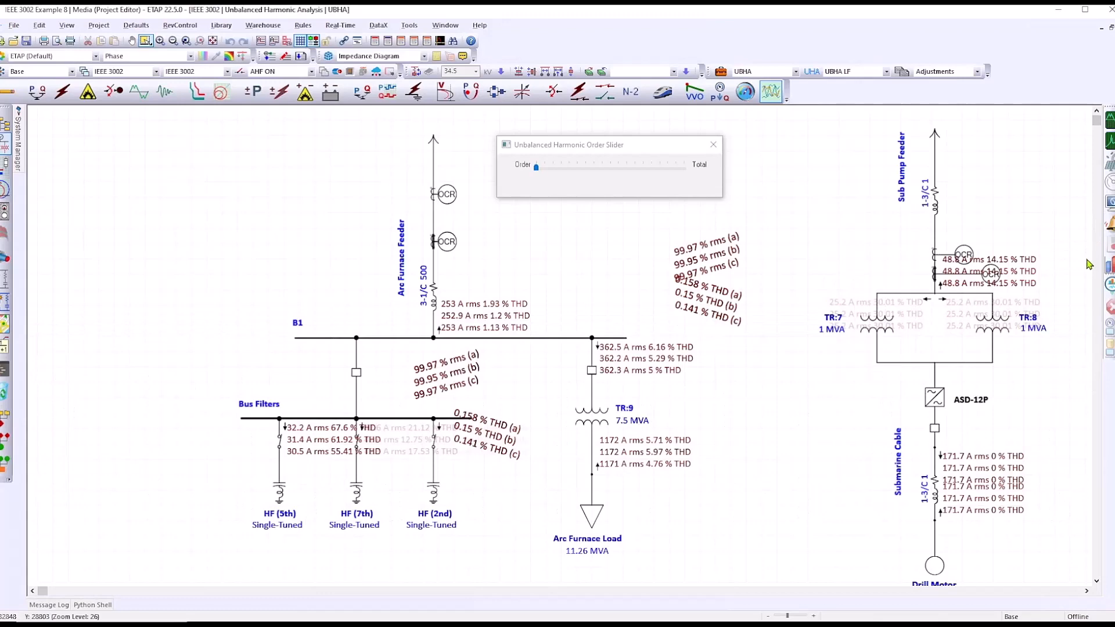
click(1110, 202)
drag(625, 149, 918, 163)
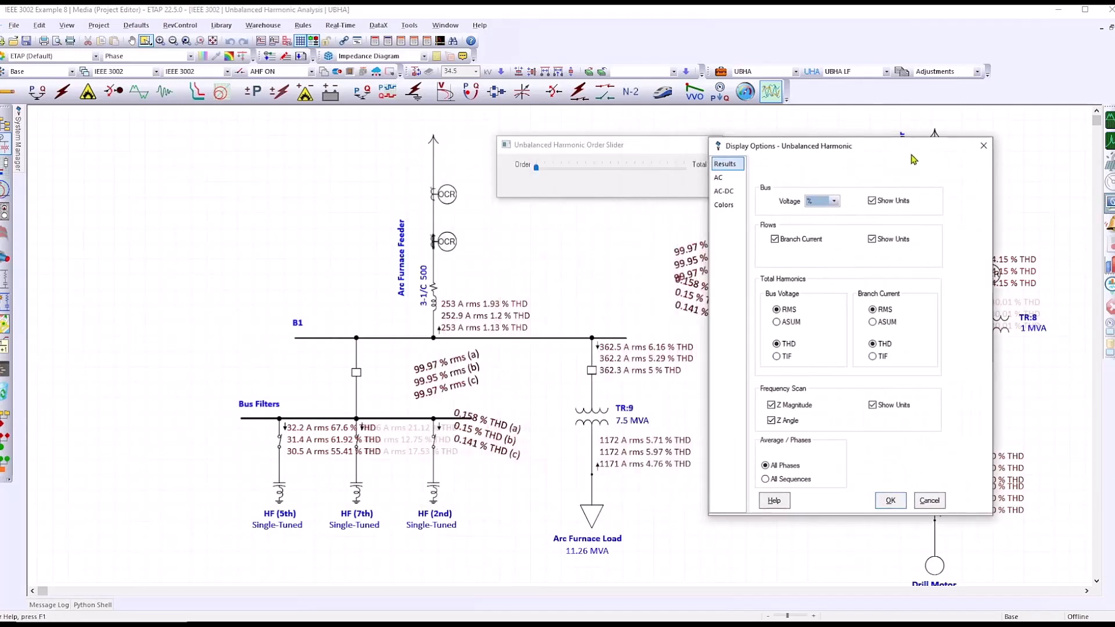
click(790, 480)
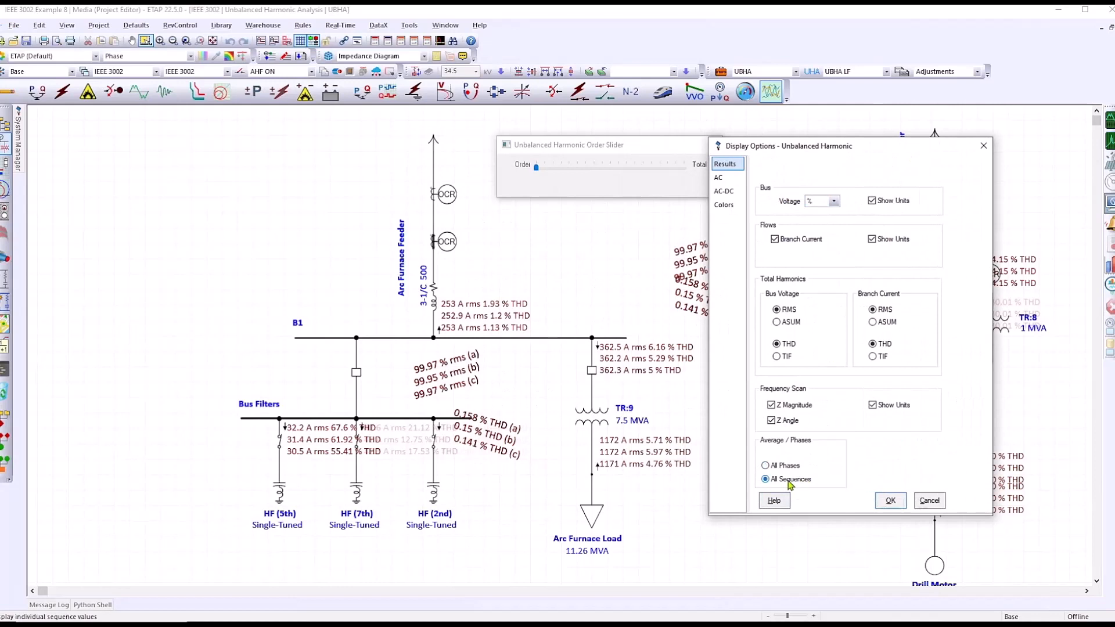
click(889, 503)
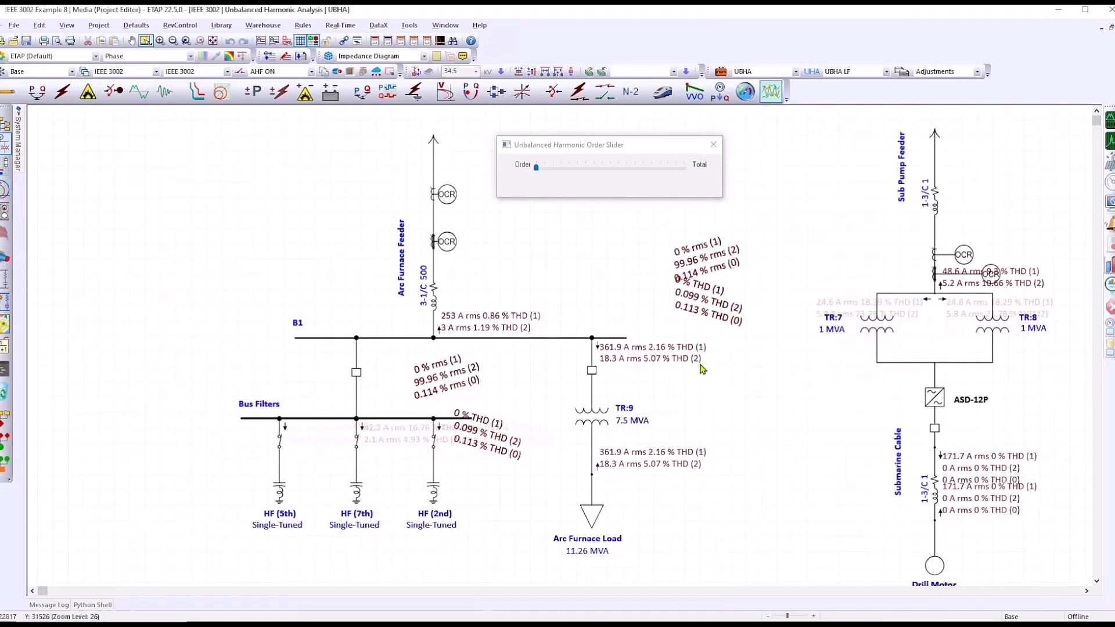
Show the sequence results on the diagram for harmonic order 1.
click(545, 168)
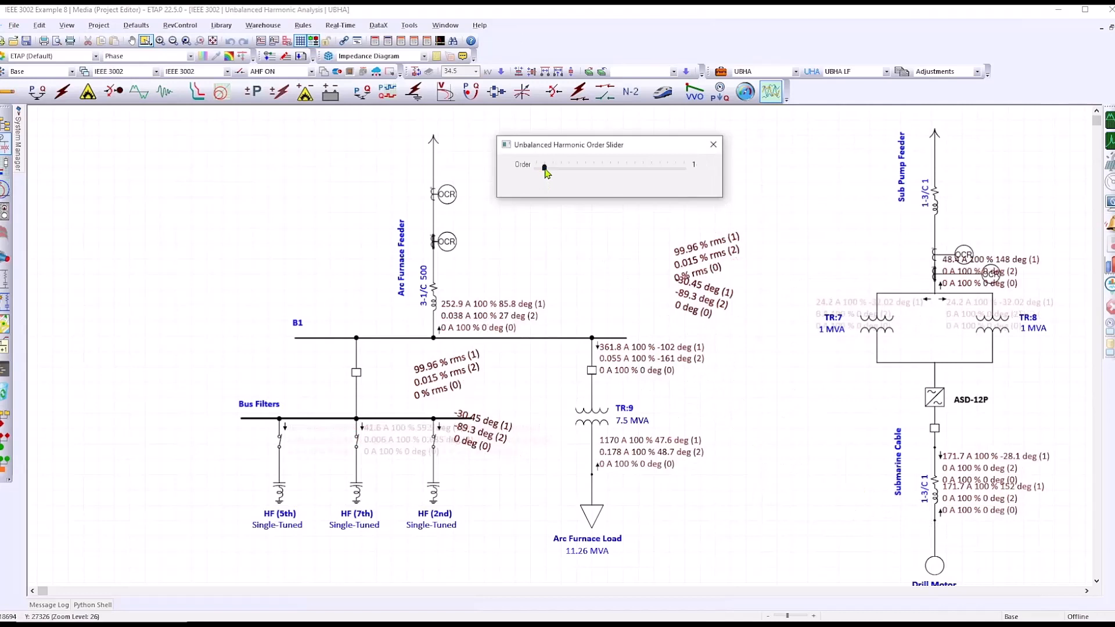
click(675, 379)
click(1111, 203)
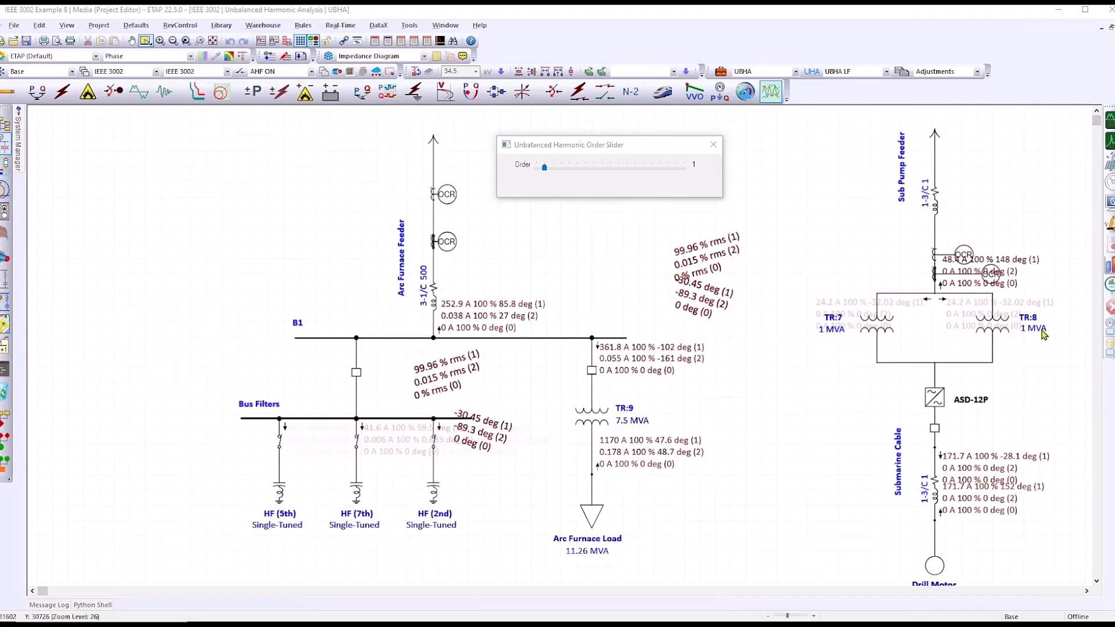
Plot transformer TR:9's phase A, B and C current waveforms and spectra by harmonic order, with the synchronised plot cursor on.
click(1108, 270)
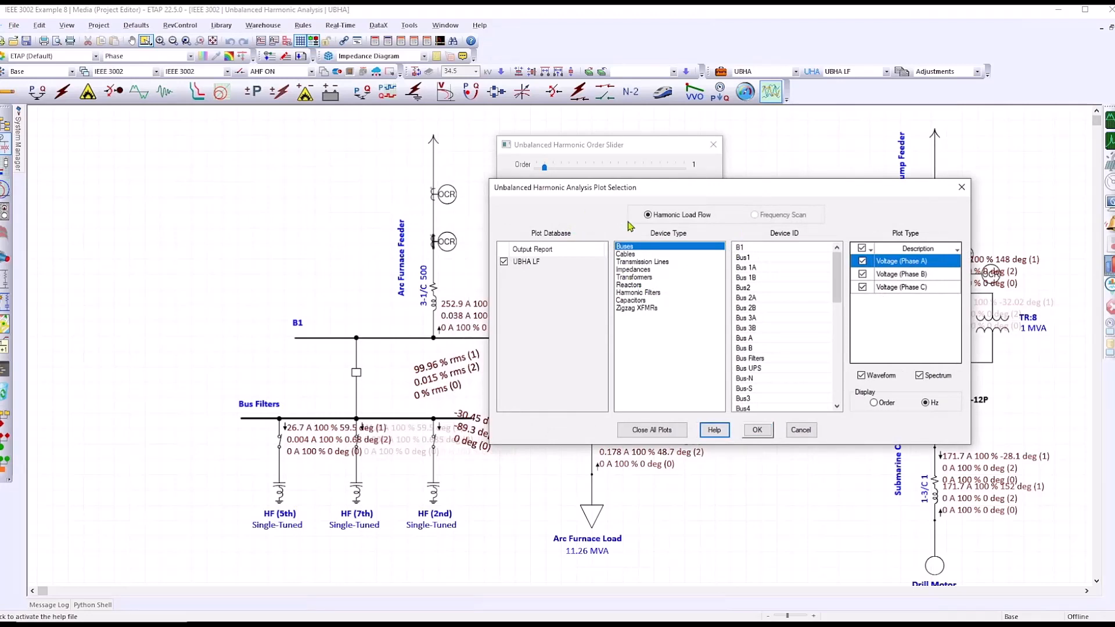
click(642, 278)
click(743, 339)
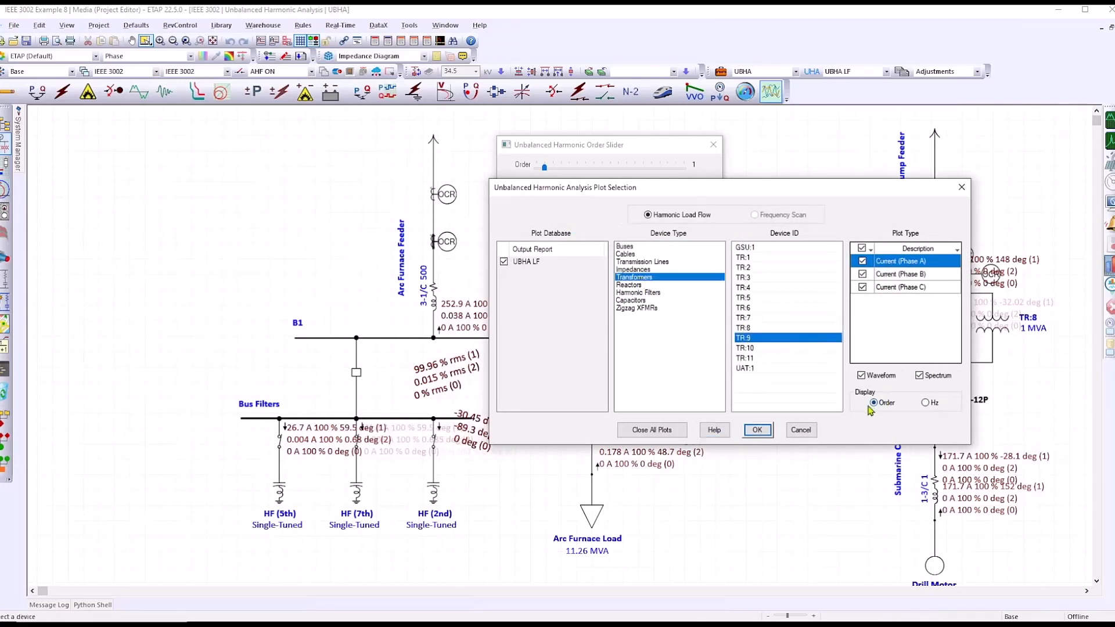
click(758, 433)
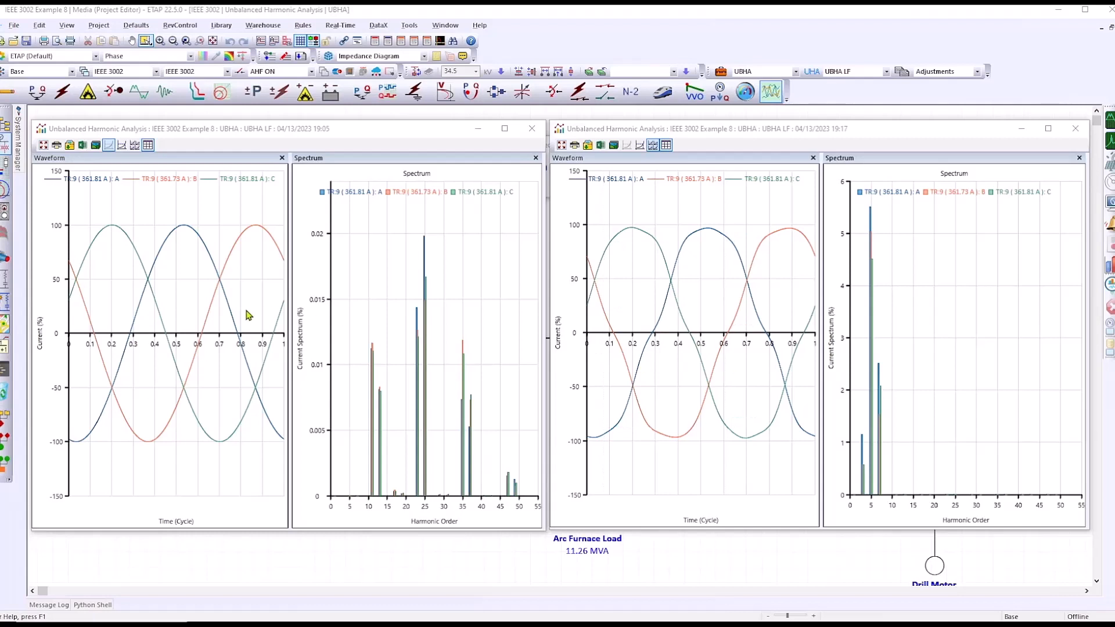
click(186, 292)
click(135, 144)
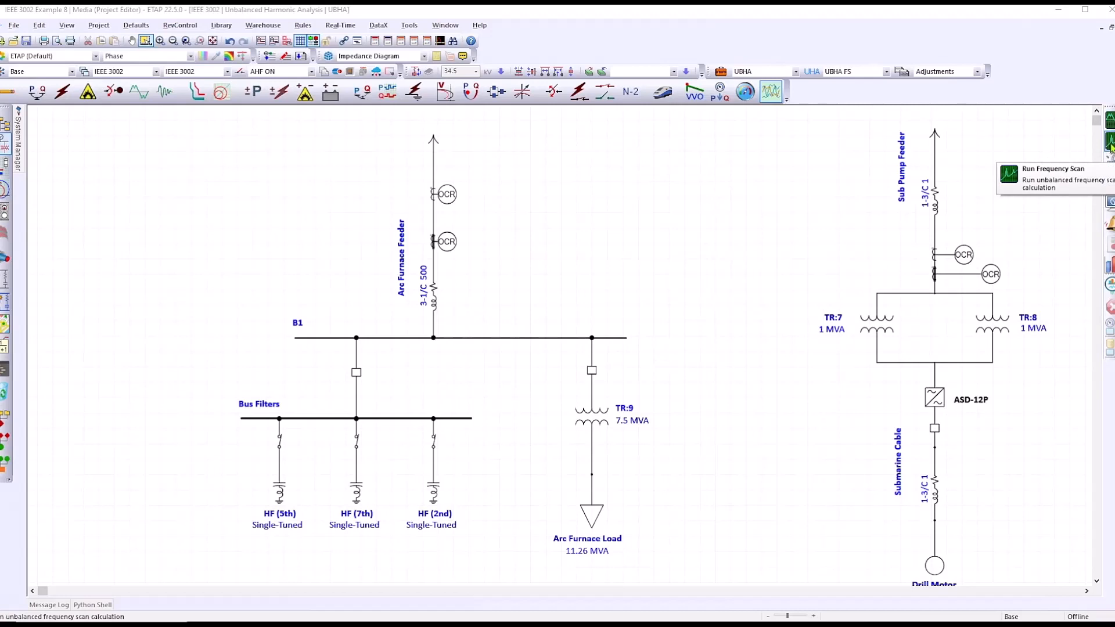
Run the unbalanced frequency scan and display its Z magnitude and Z angle results for all phases.
click(1111, 143)
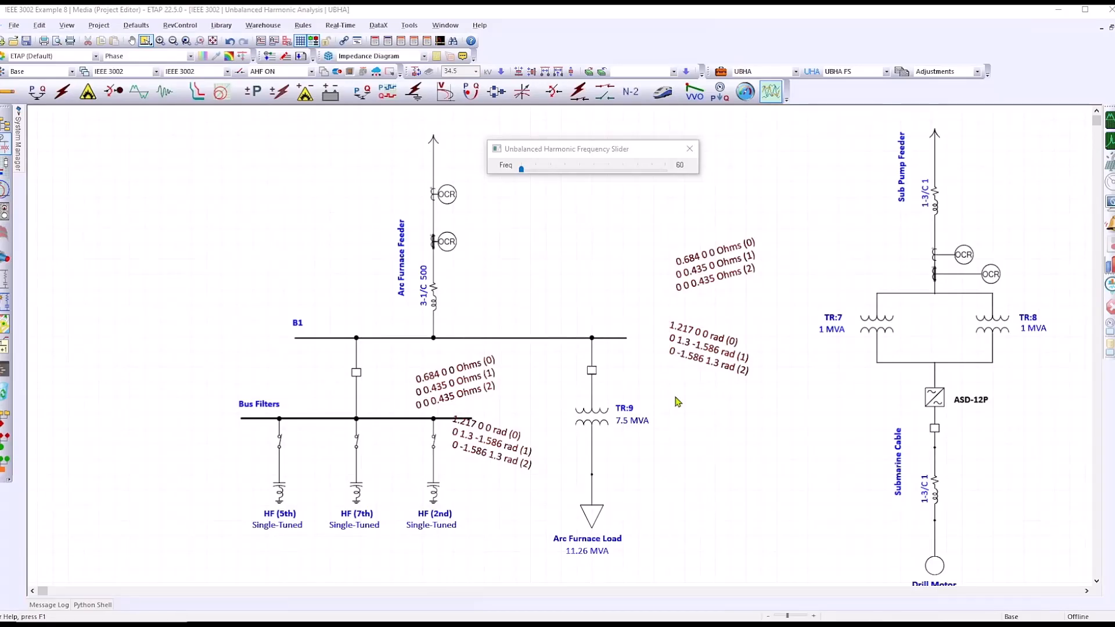
click(677, 400)
click(1108, 203)
drag(641, 147, 980, 140)
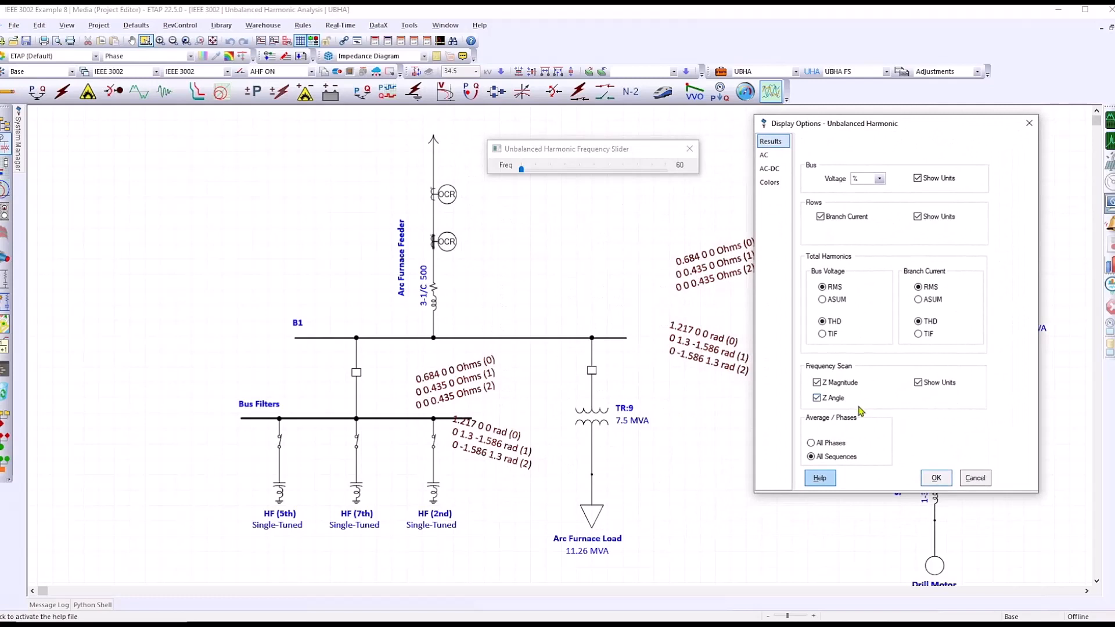
click(818, 383)
click(817, 398)
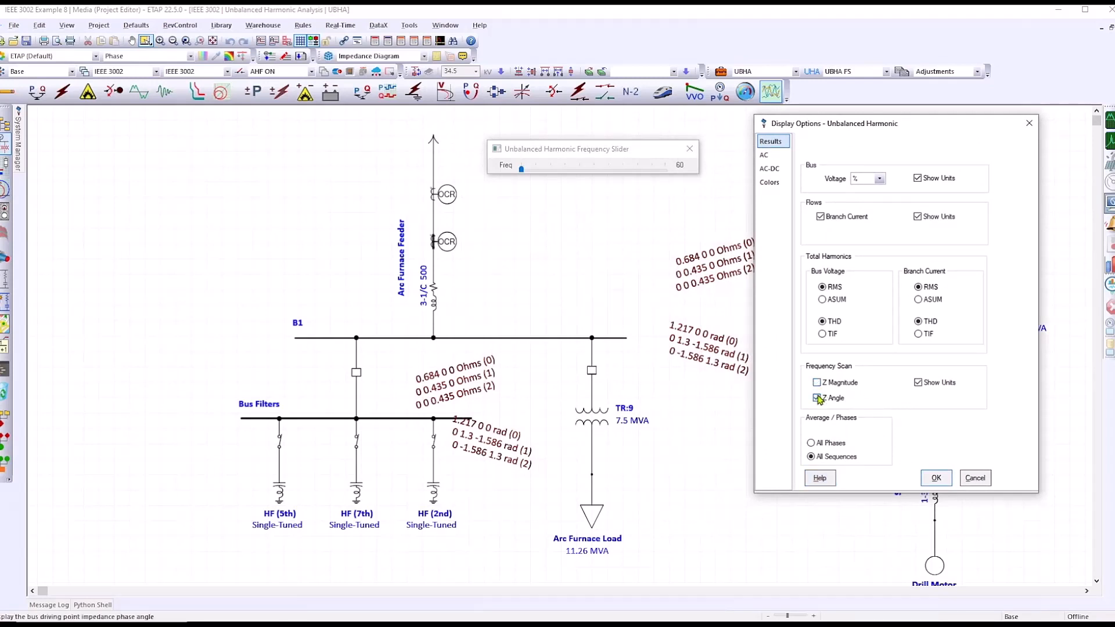
click(817, 383)
click(817, 398)
click(829, 445)
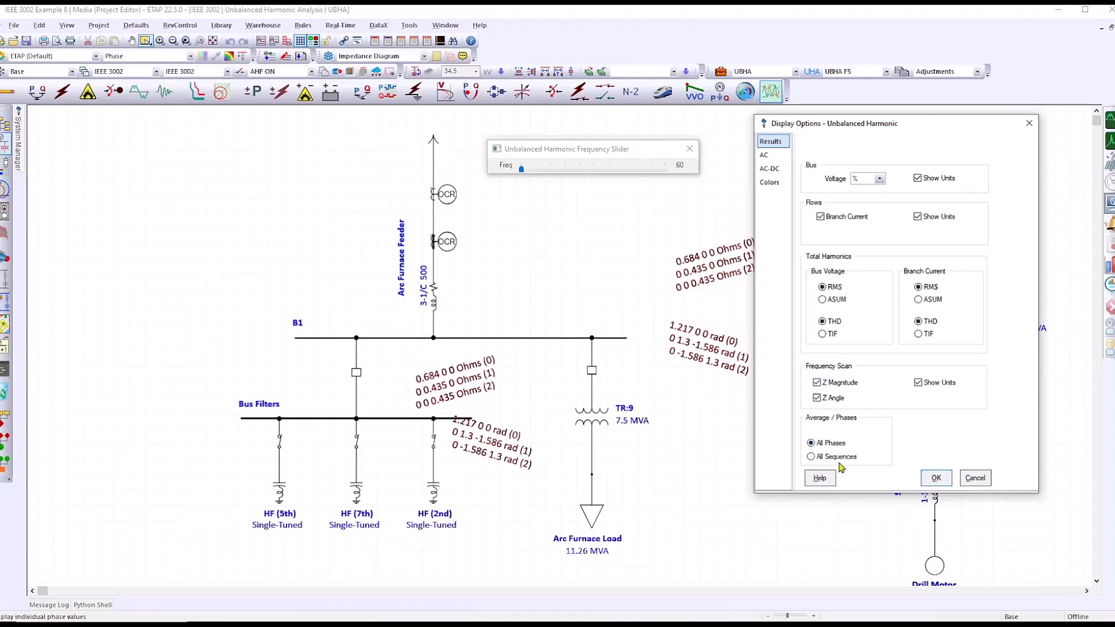
click(841, 459)
click(831, 446)
click(937, 478)
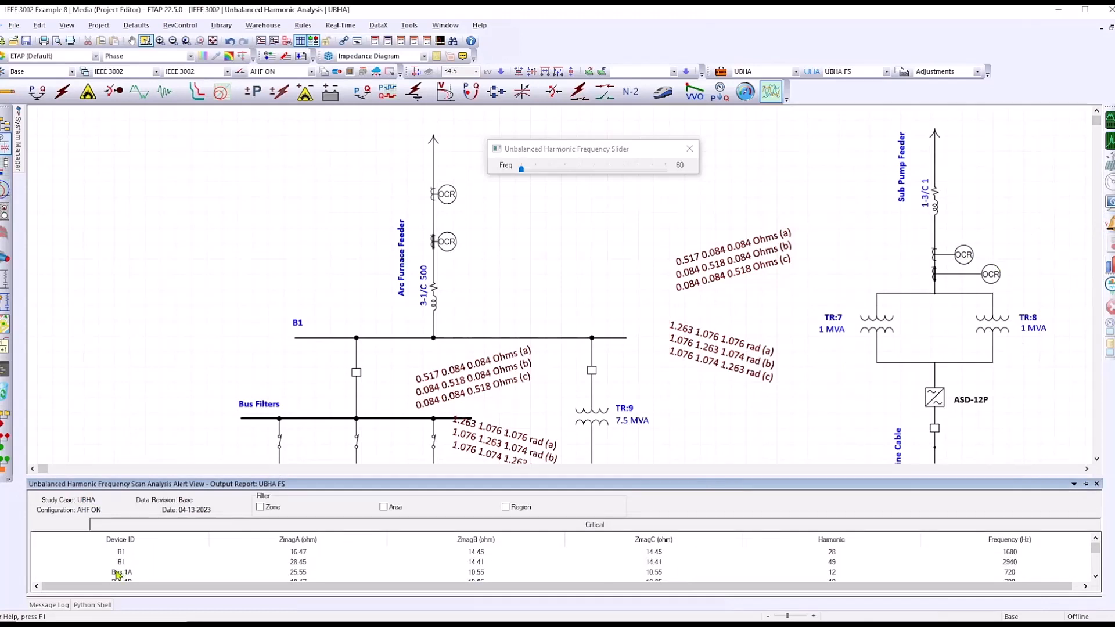
Select the Bus 1A frequency scan alert and plot that bus's Zaa, Zbb and Zcc impedance magnitudes by harmonic order.
click(121, 572)
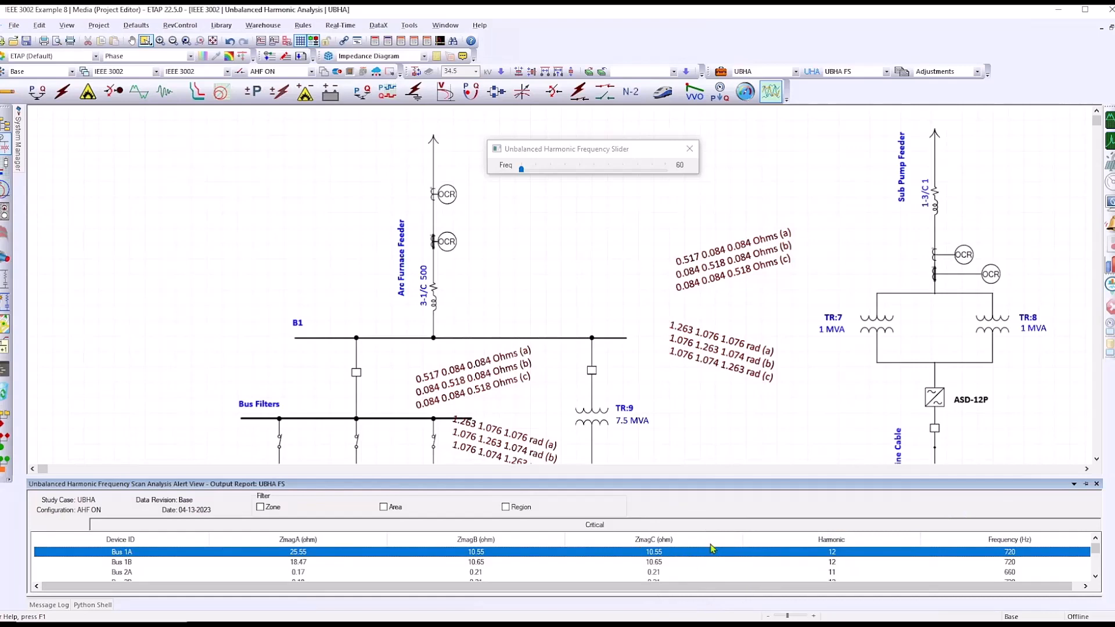
click(1110, 270)
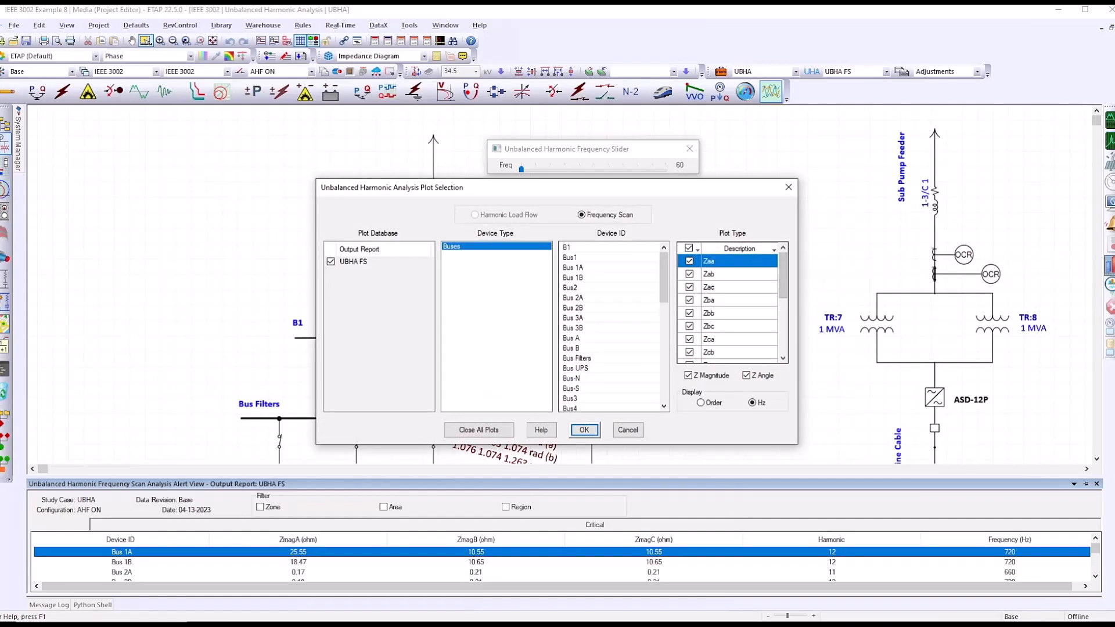
click(574, 268)
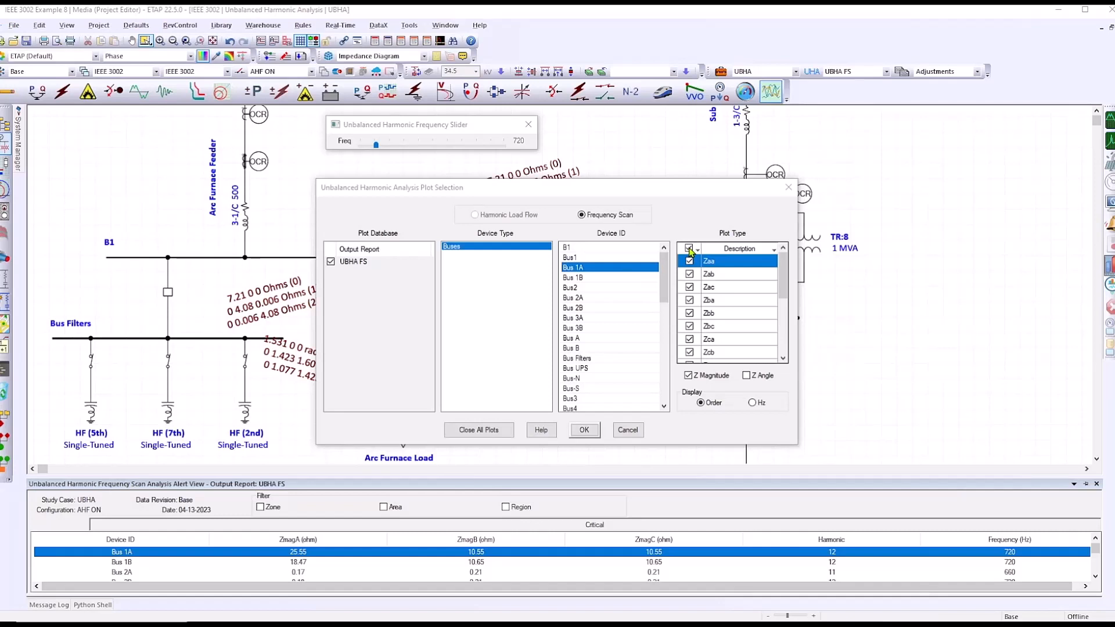
click(690, 250)
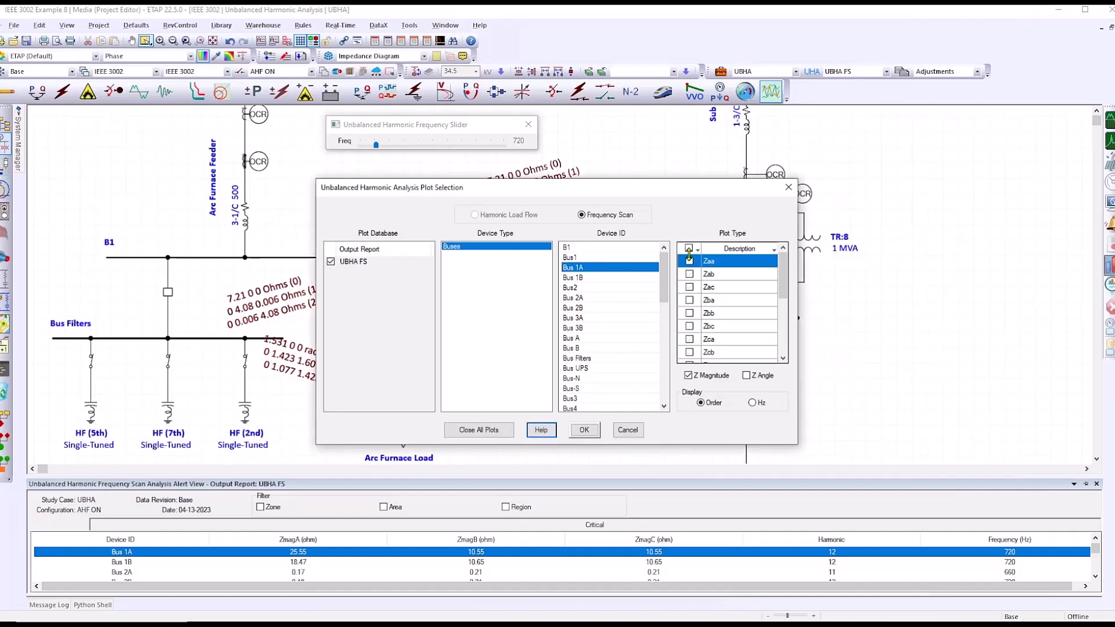
click(690, 314)
scroll(694, 318, down, 2)
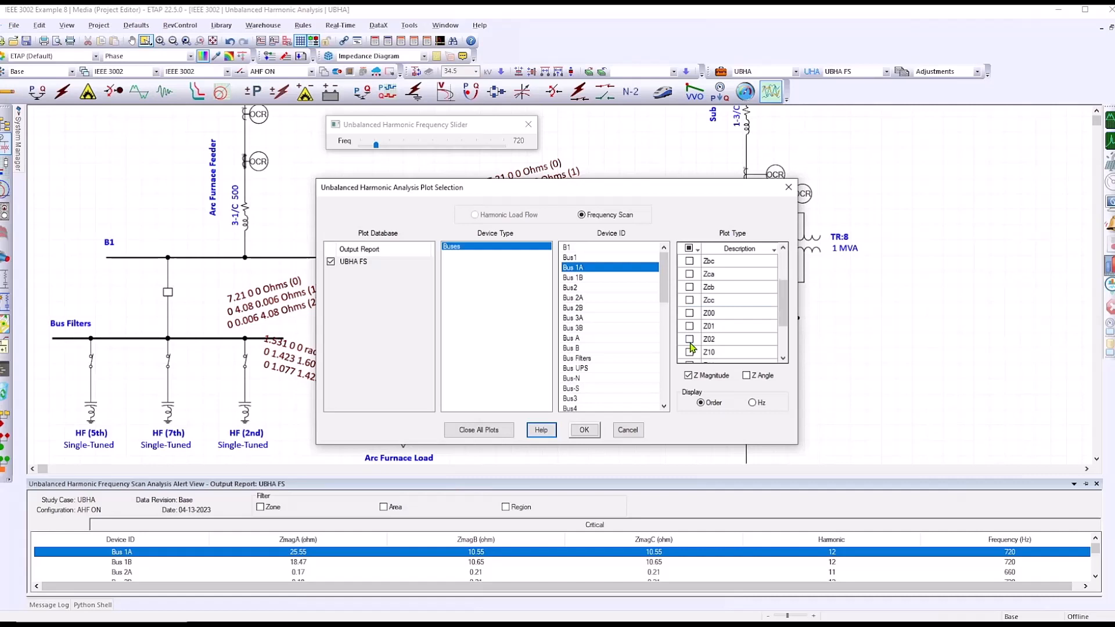
click(690, 301)
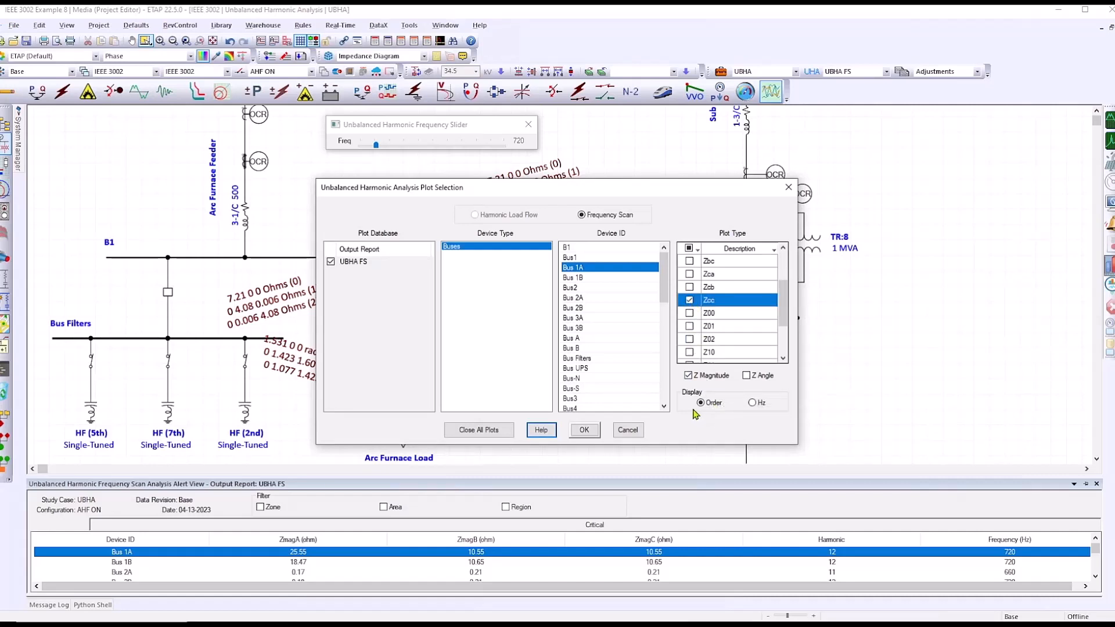
click(585, 430)
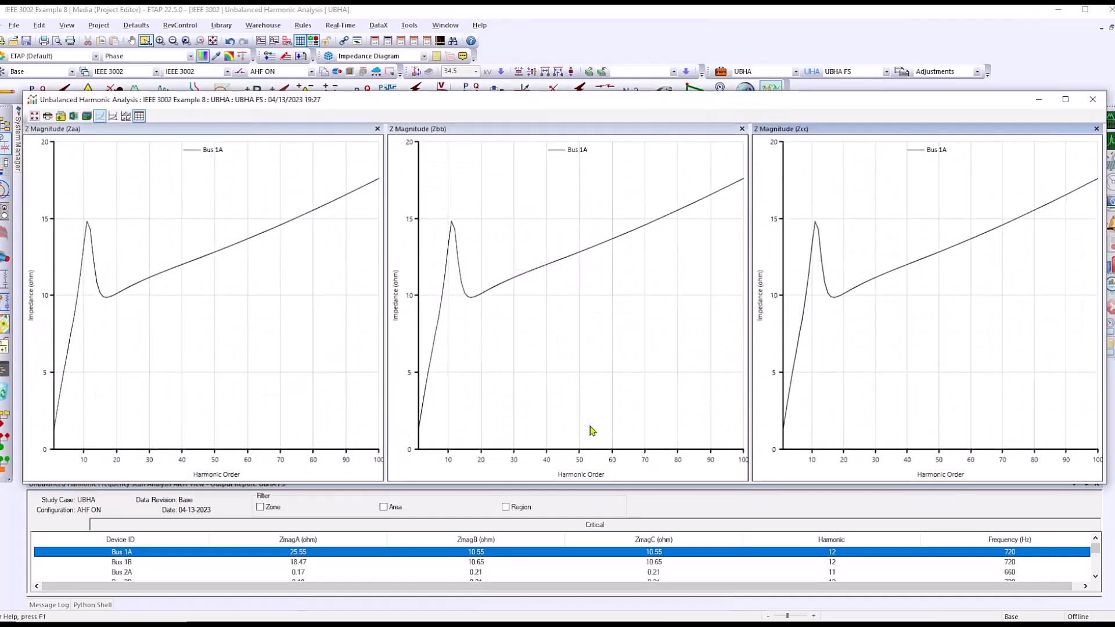
Examine the three Bus 1A impedance curves with a synchronised cursor, then minimise the plot window.
click(125, 118)
click(118, 246)
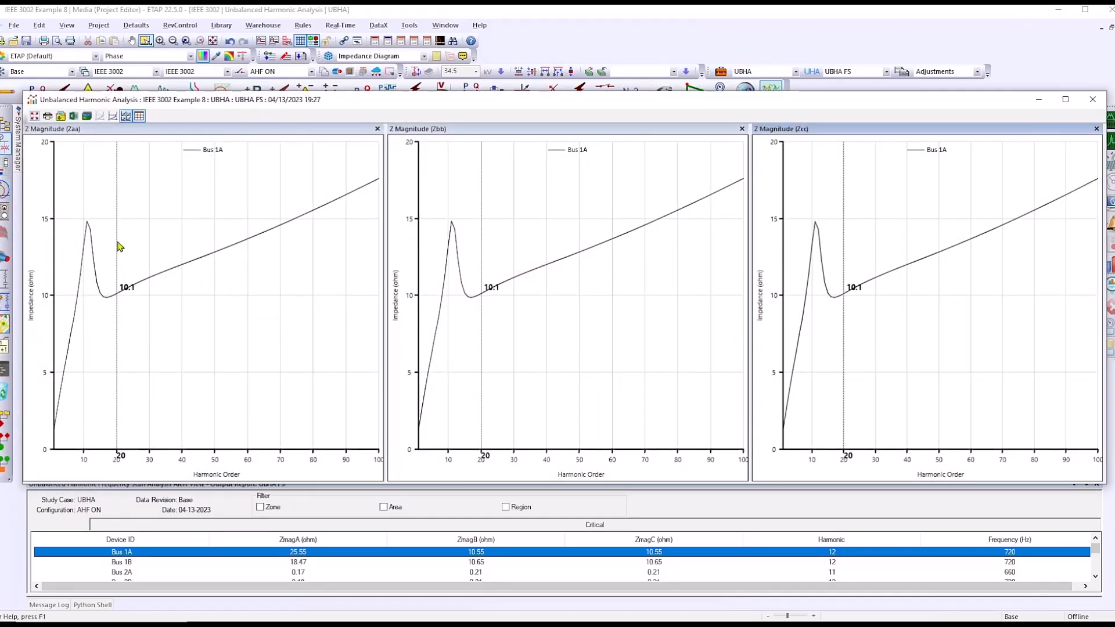
drag(118, 246, 94, 269)
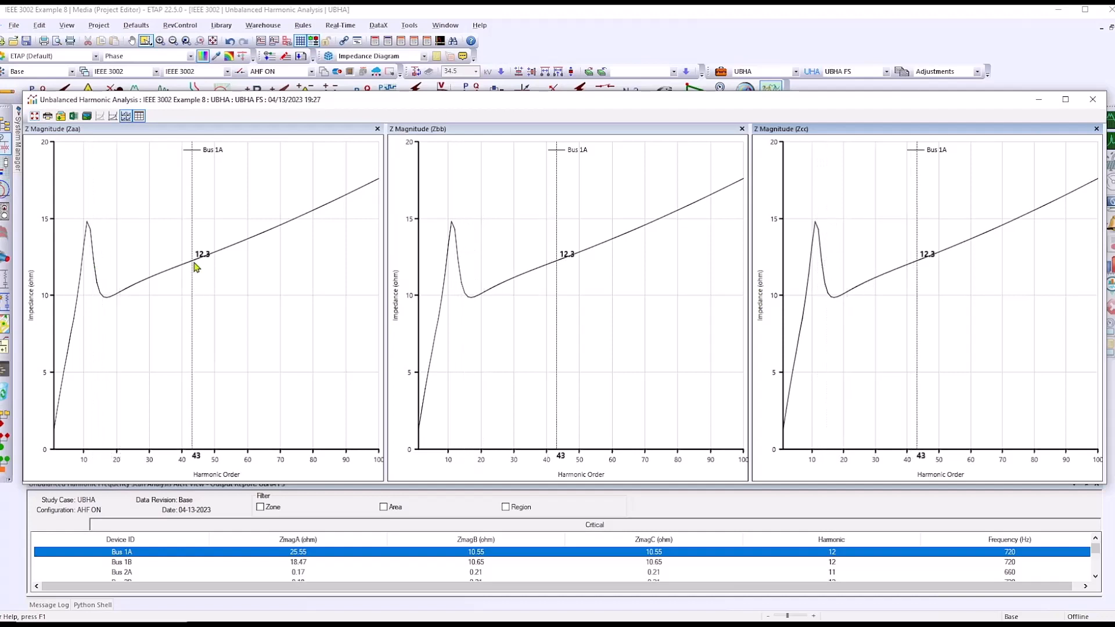
click(1039, 99)
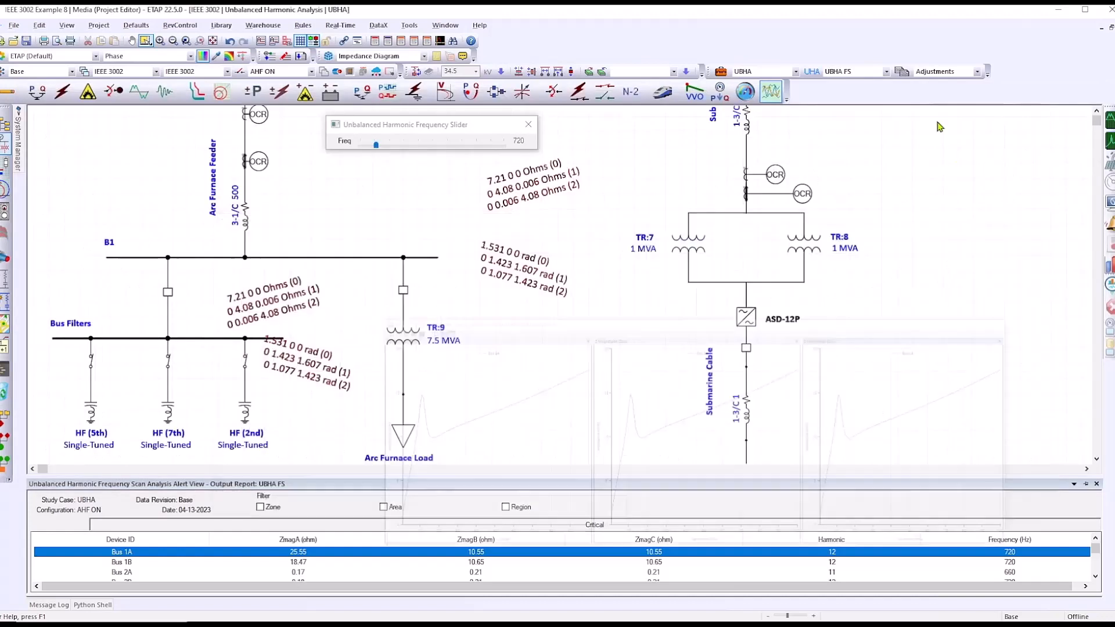
Locate Bus 1A on the diagram from its alert and show its impedance results at 720 Hz.
double_click(195, 554)
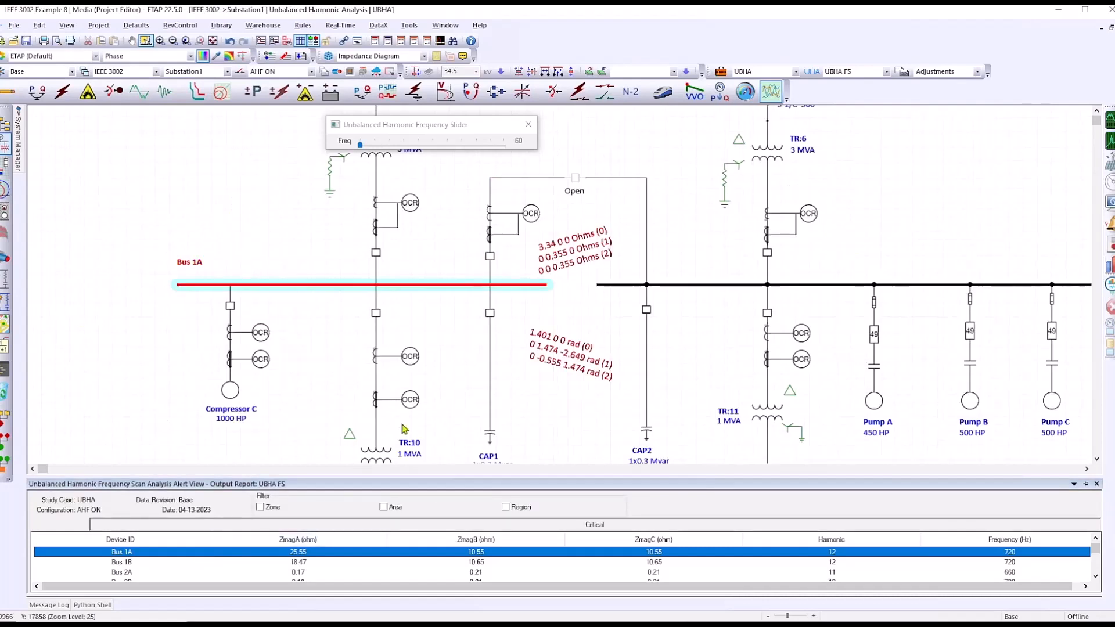
scroll(462, 353, down, 1)
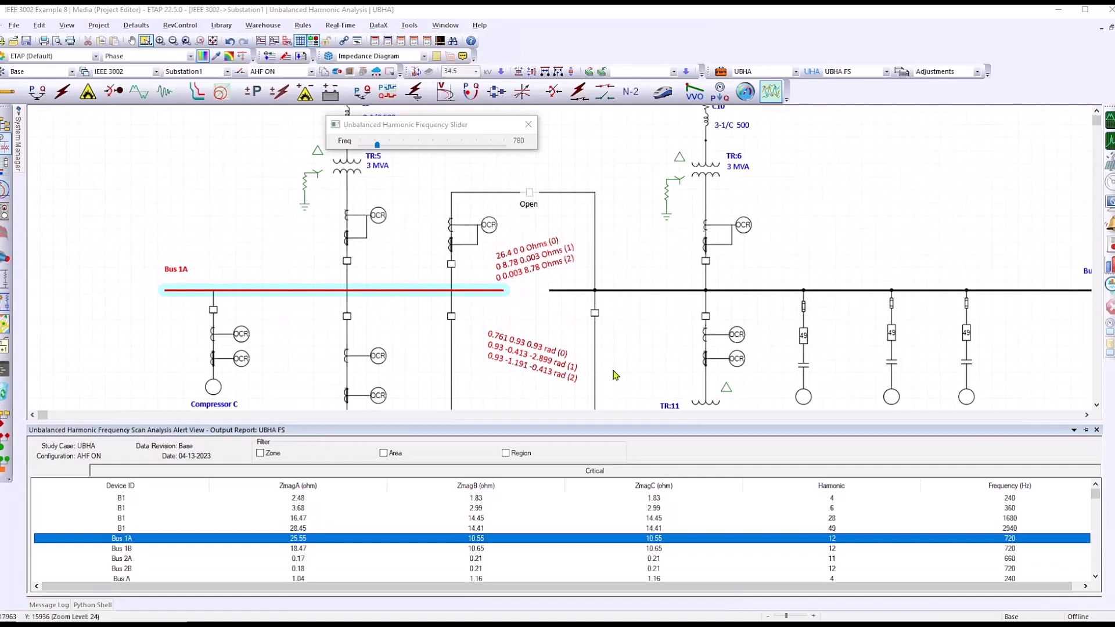
click(529, 296)
click(538, 277)
drag(376, 148, 374, 147)
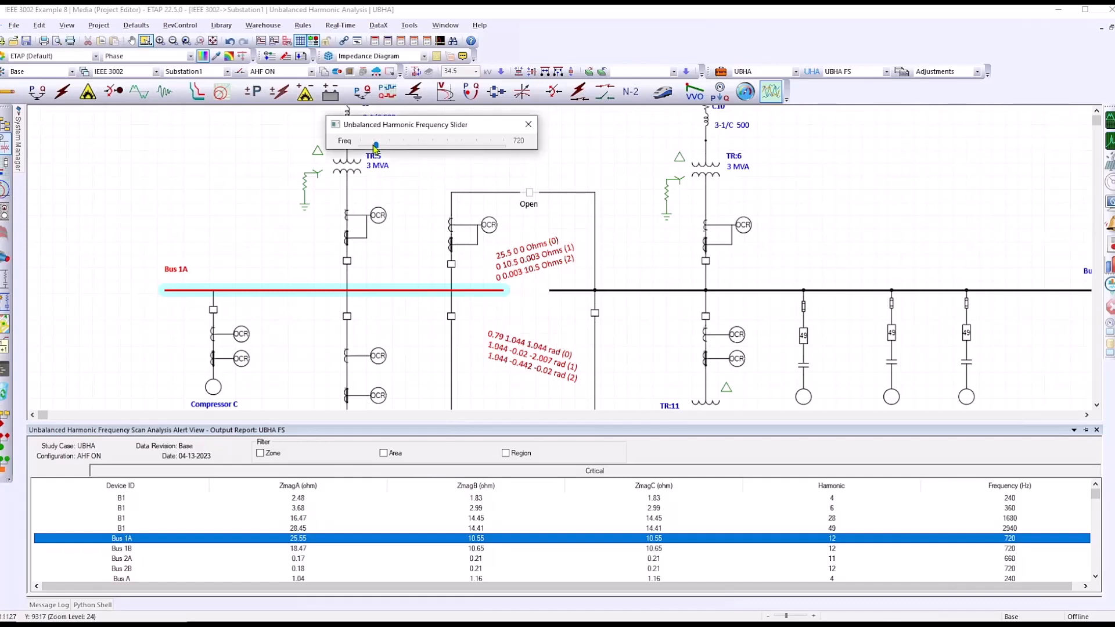
click(536, 279)
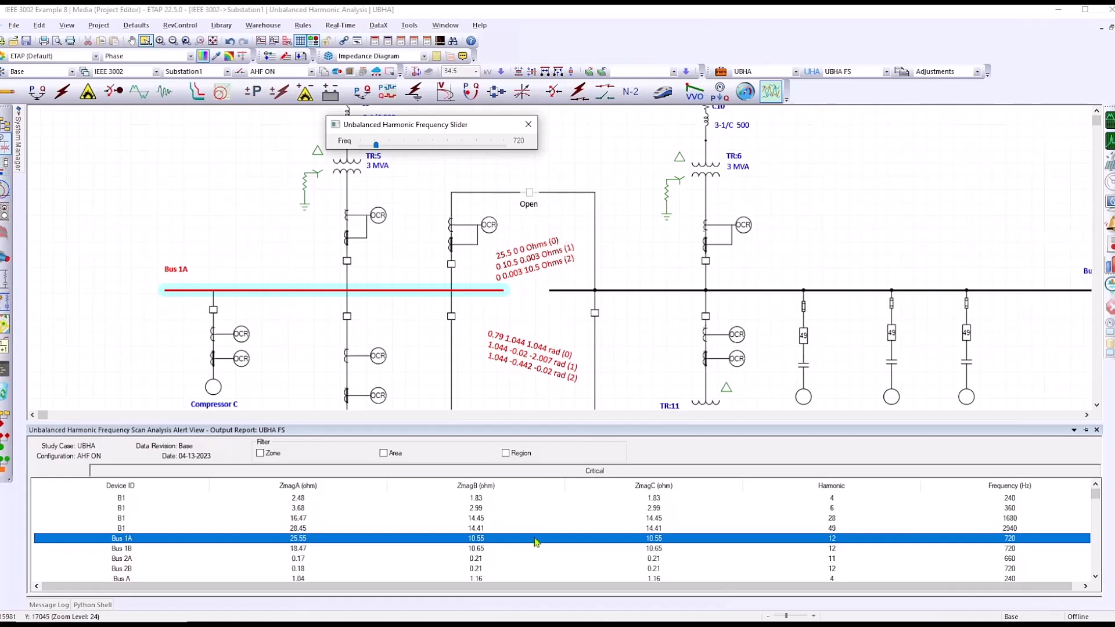
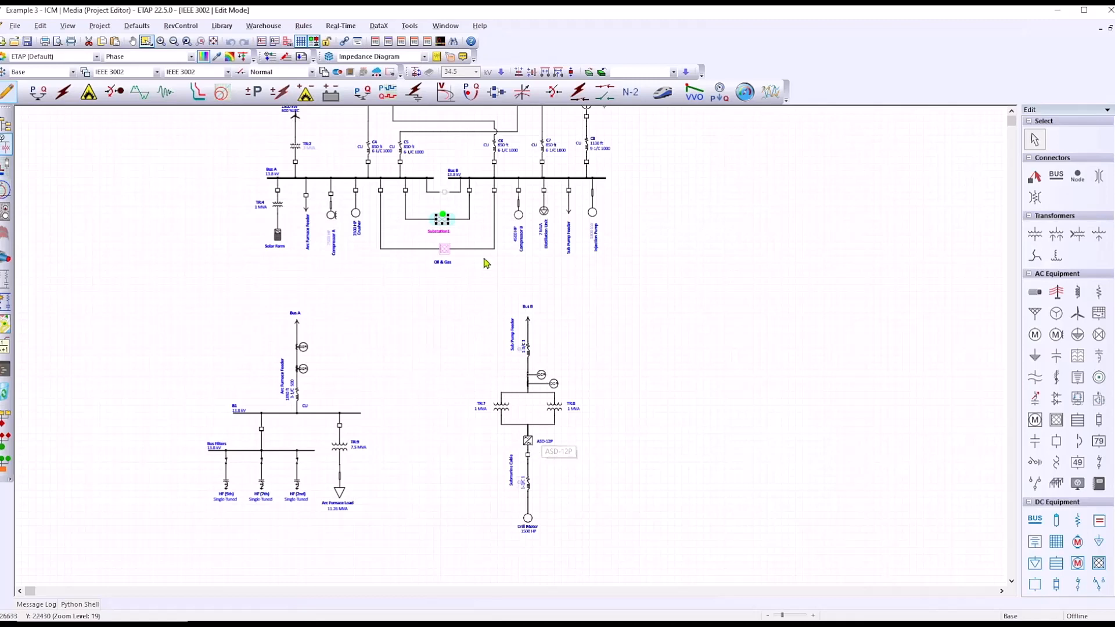
Open the rating settings of active harmonic filter AHF1 on Bus 2B in the Substation1 network.
double_click(443, 222)
scroll(588, 305, down, 5)
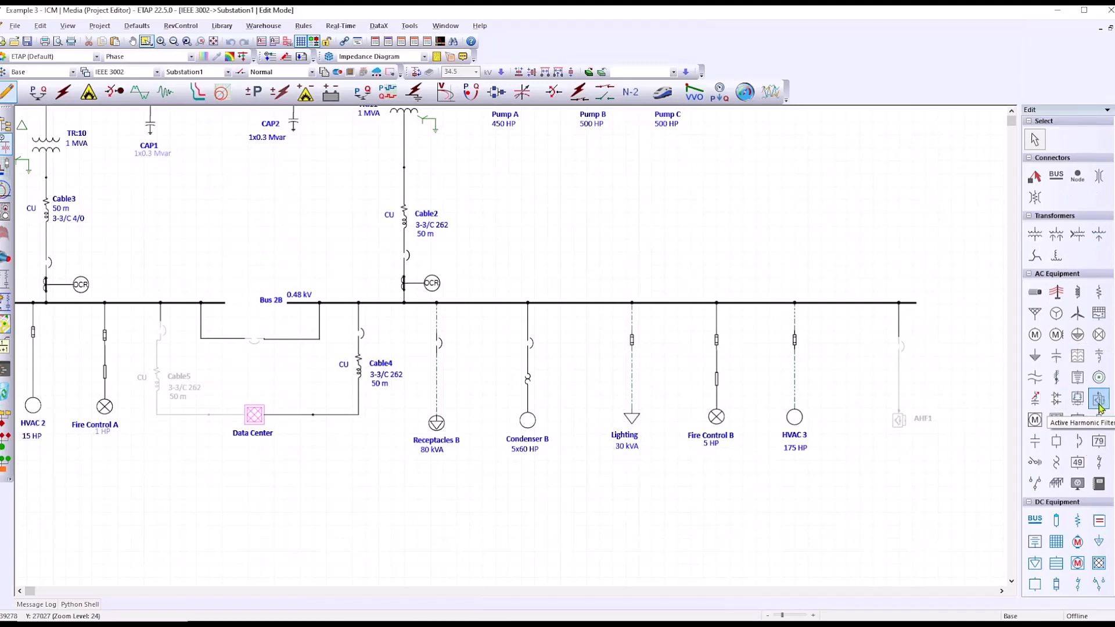
double_click(899, 424)
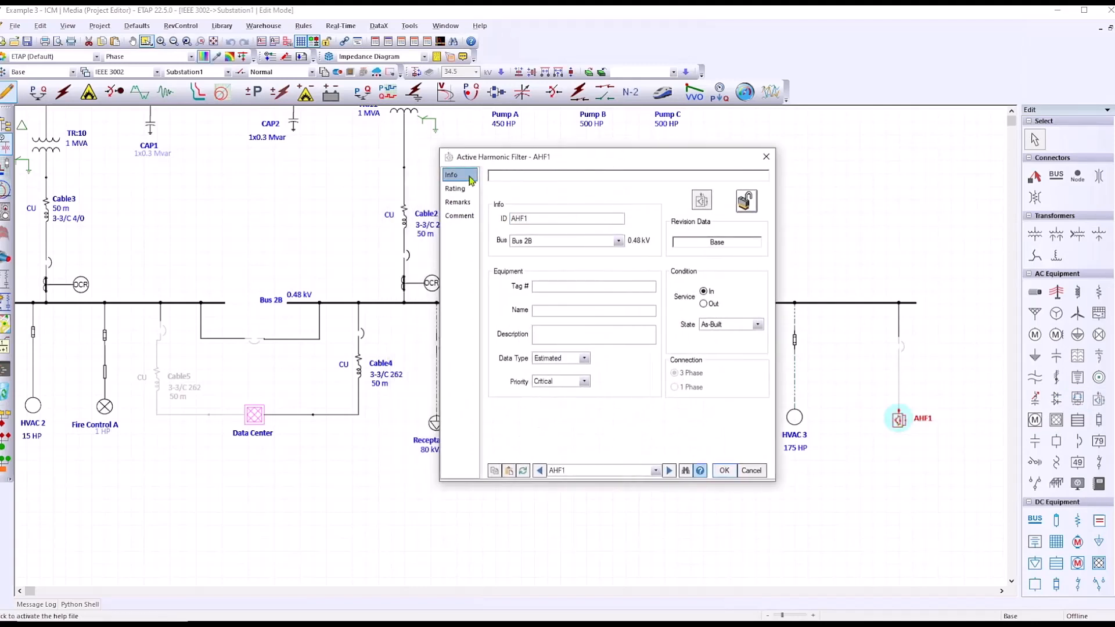
click(456, 189)
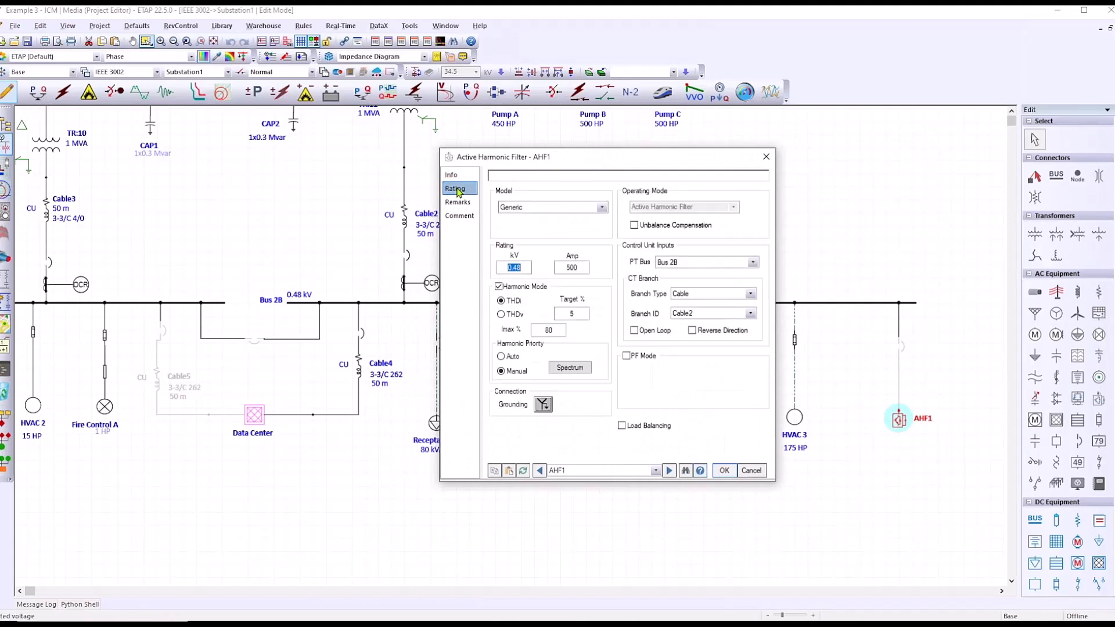
Toggle AHF1's harmonic mode off and back on, checking the filter model choices and keeping Generic.
click(499, 287)
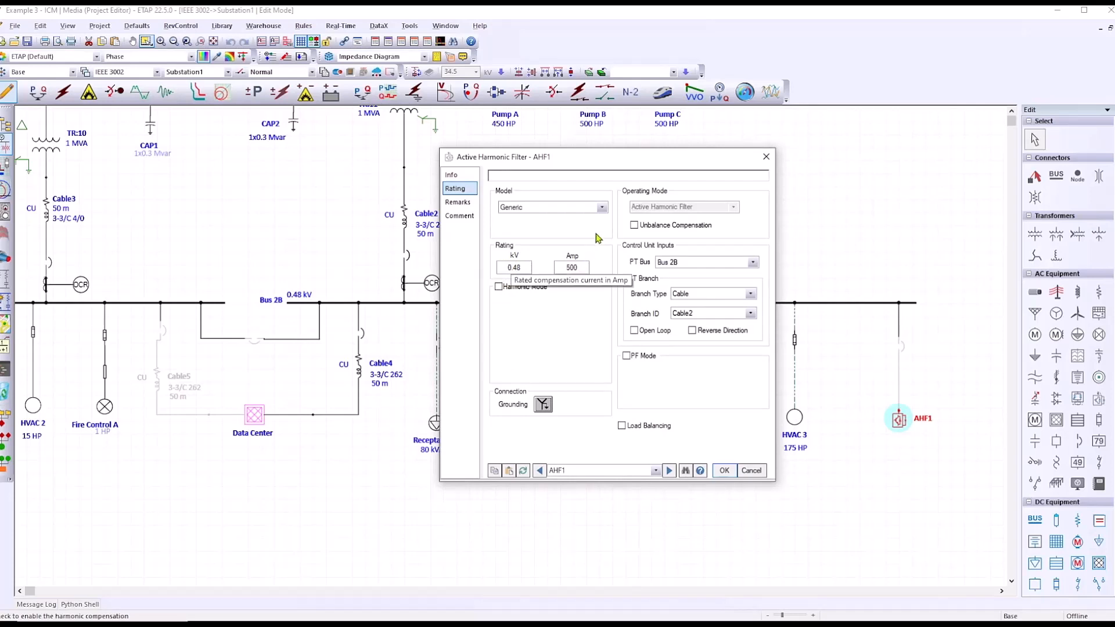
click(602, 208)
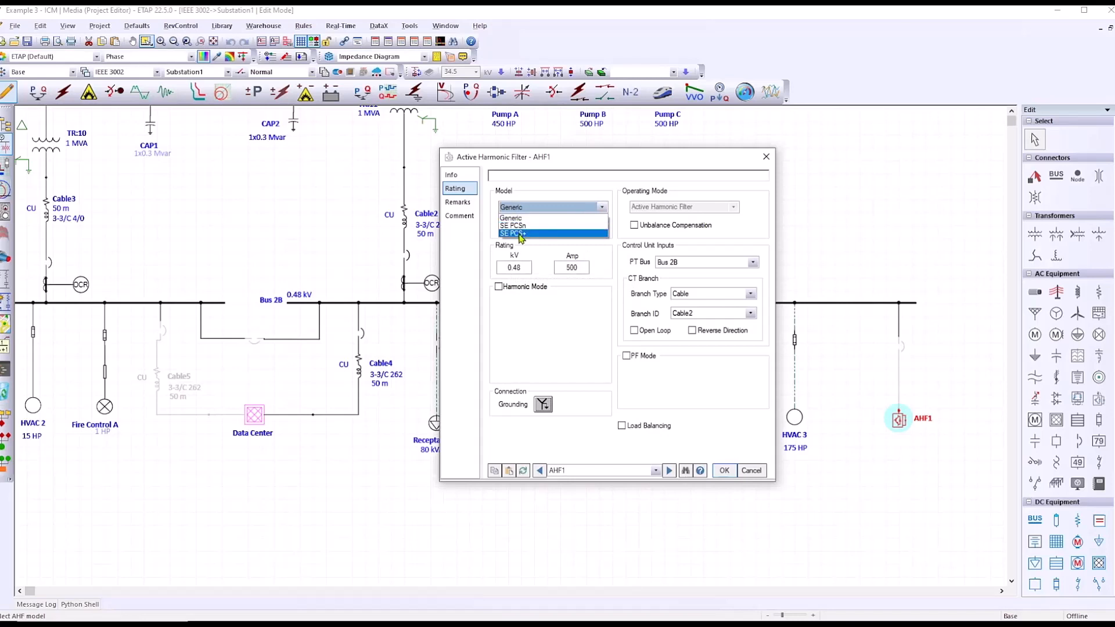
click(516, 219)
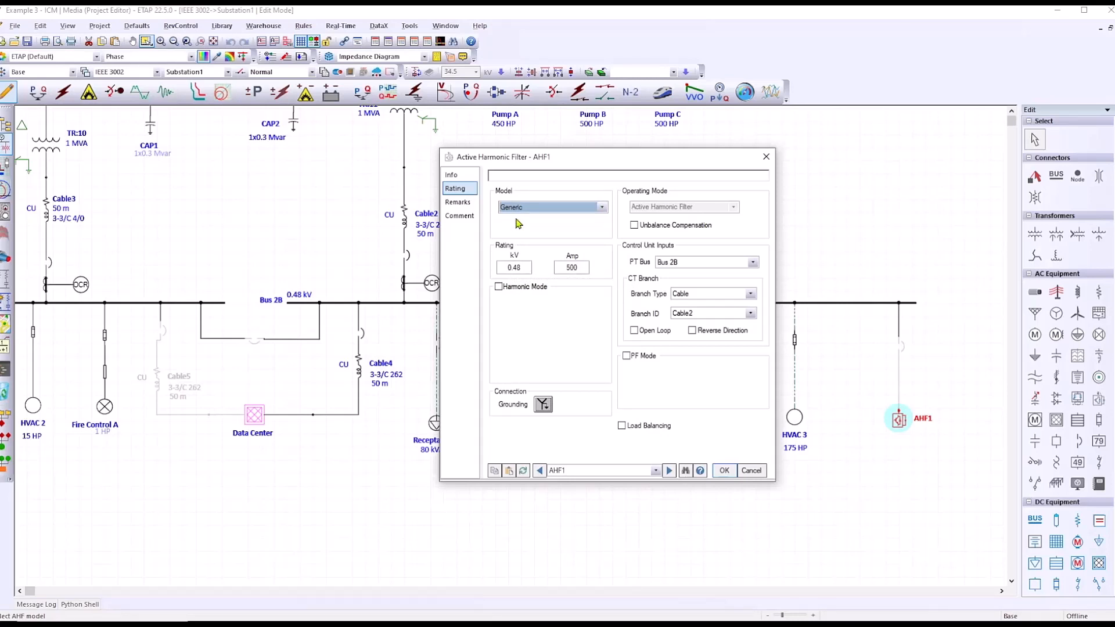
click(498, 287)
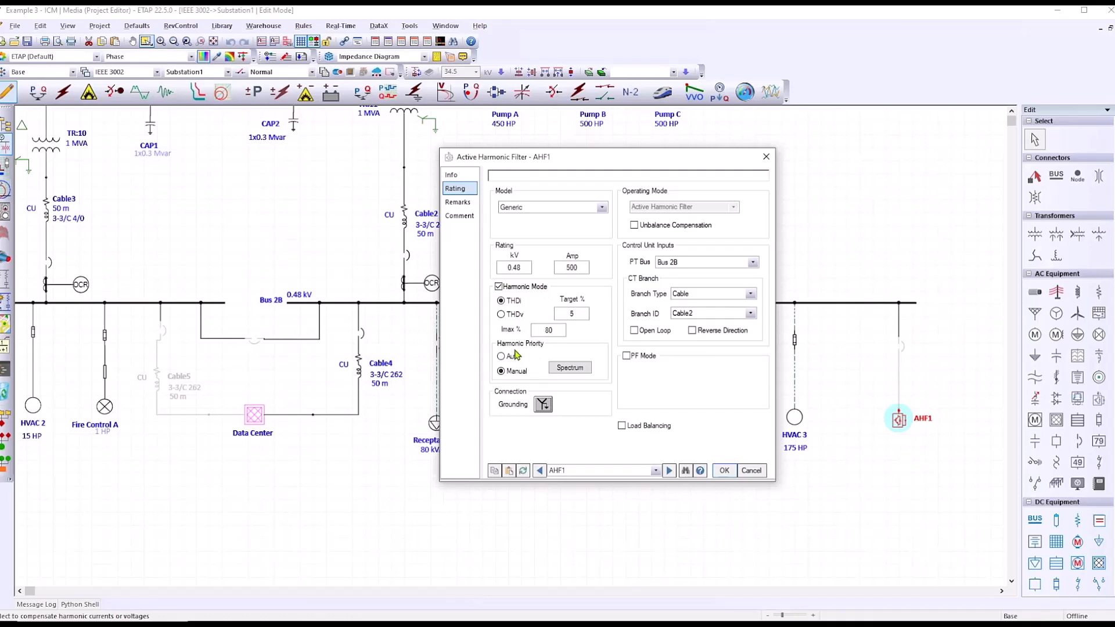
key(ctrl)
key(ctrl)
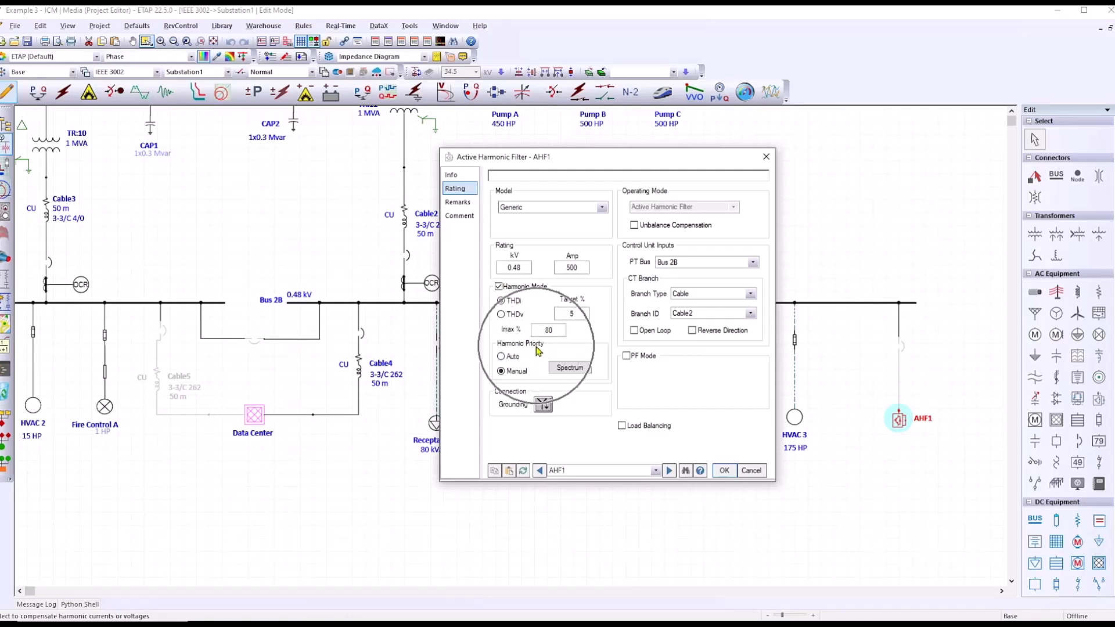
Try Auto harmonic priority for AHF1, return to Manual and insert five rows into its spectrum table.
click(501, 357)
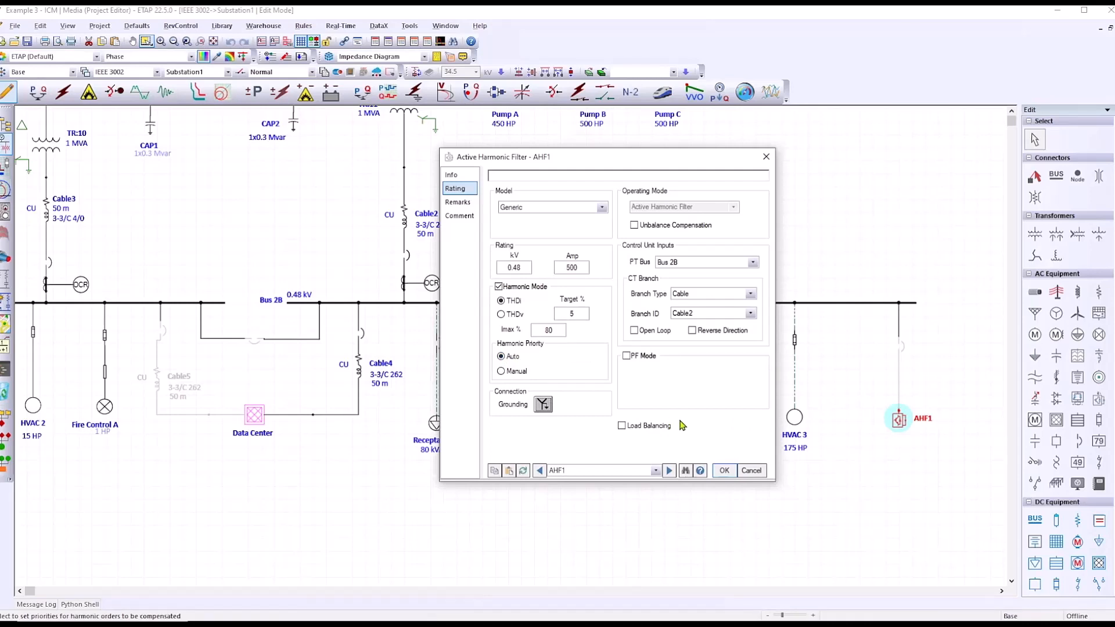
click(501, 372)
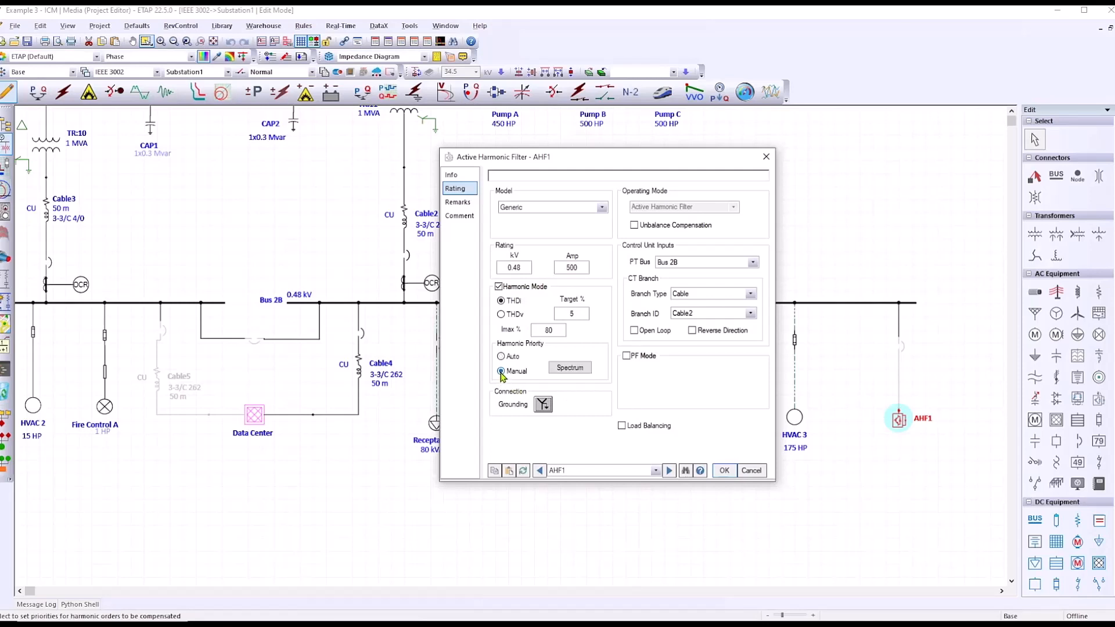
click(579, 369)
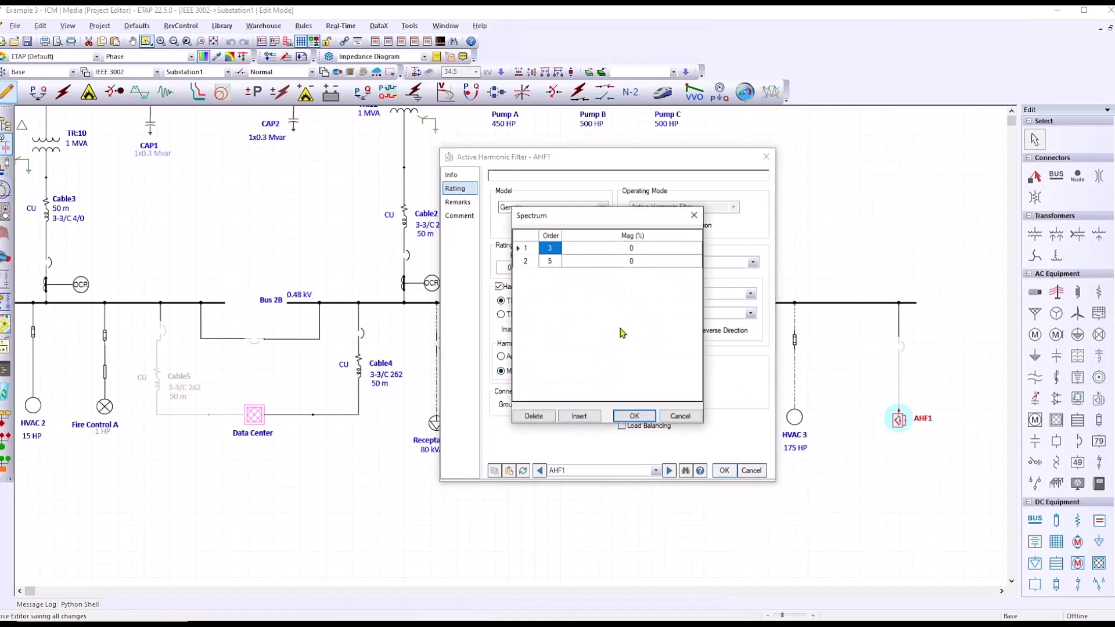
drag(619, 217, 752, 217)
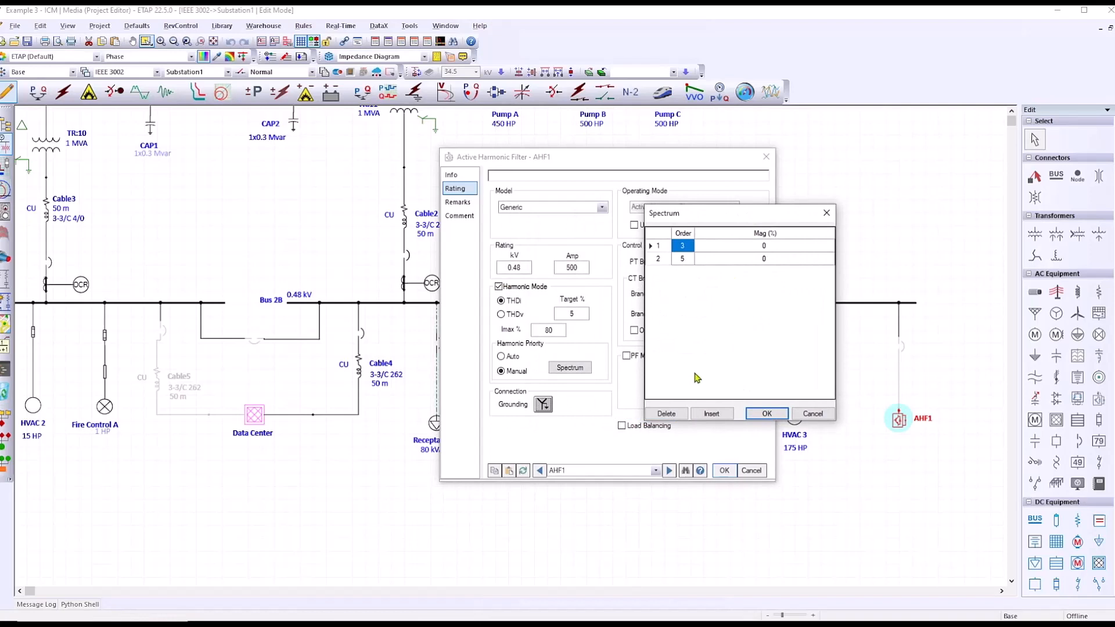
click(712, 414)
click(712, 413)
click(711, 414)
click(711, 413)
click(711, 413)
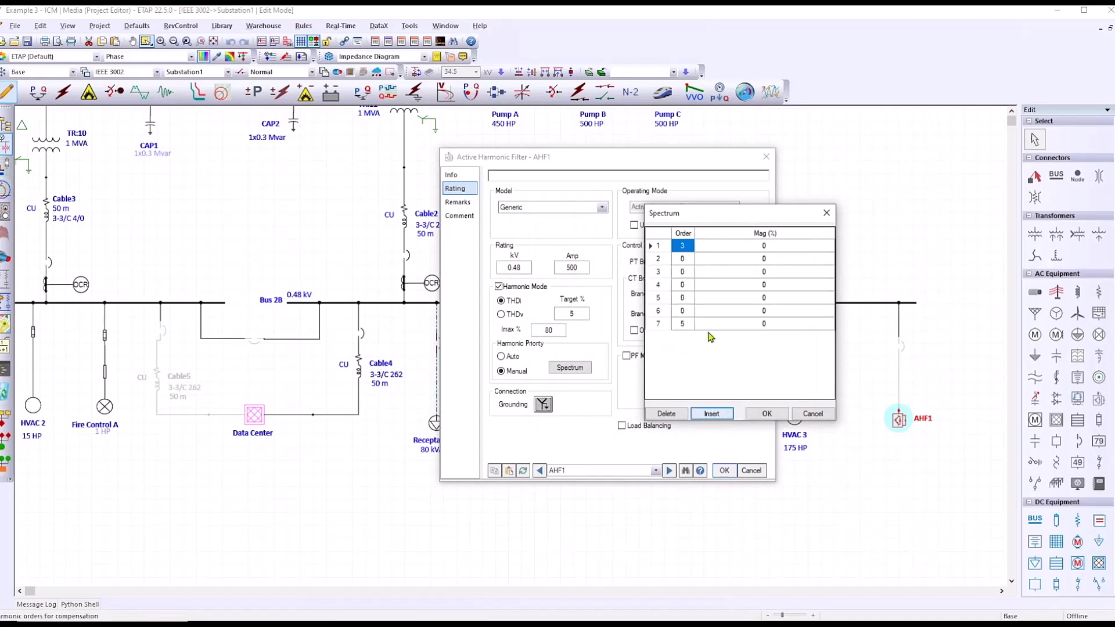
Try order 5 in the second spectrum row with magnitudes of 5% and 2% for rows one and two, then dismiss the table and close AHF1.
click(683, 262)
text(5)
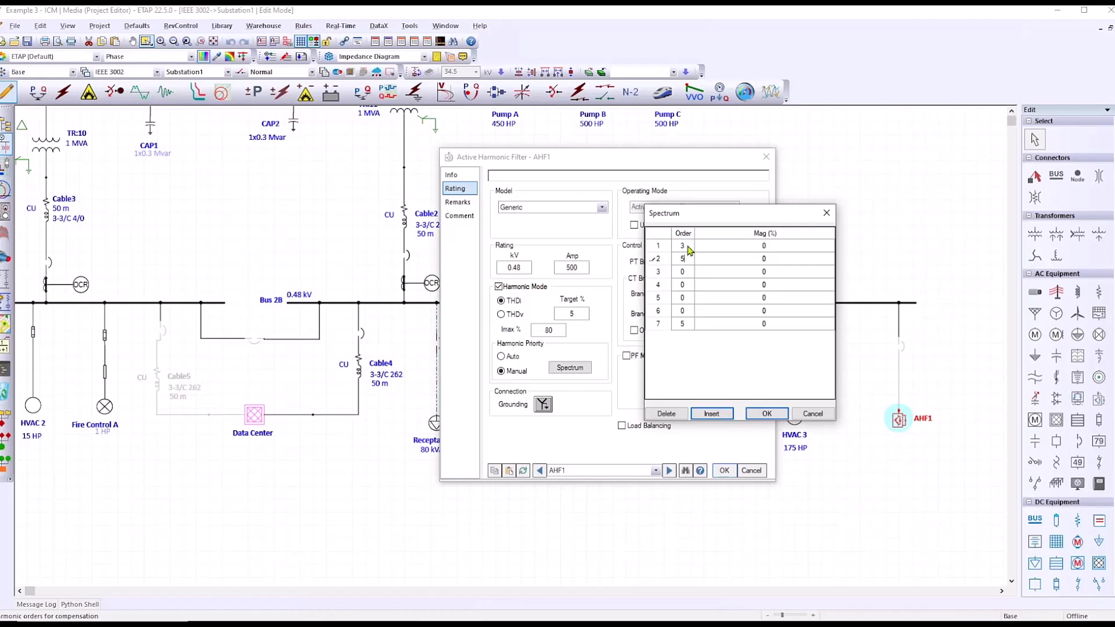
click(768, 248)
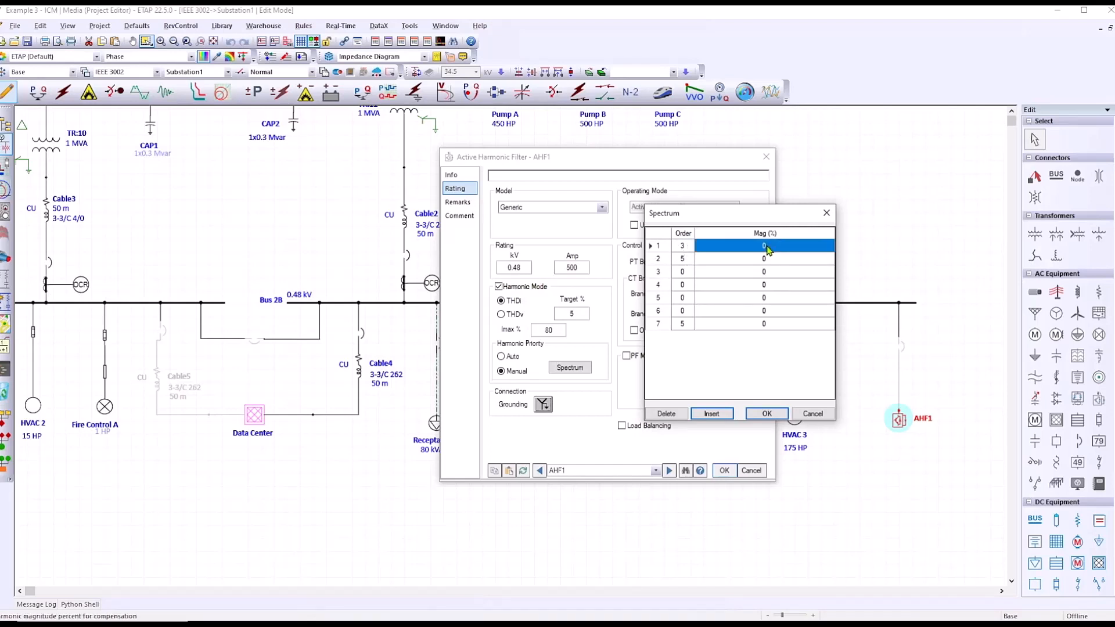
text(5)
click(775, 261)
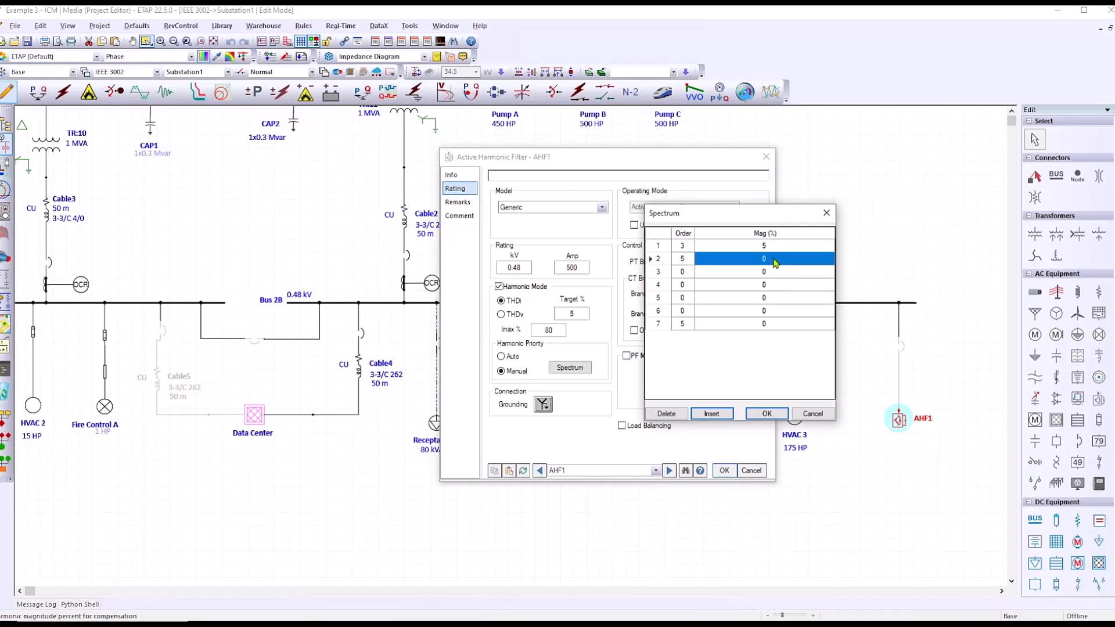
text(2)
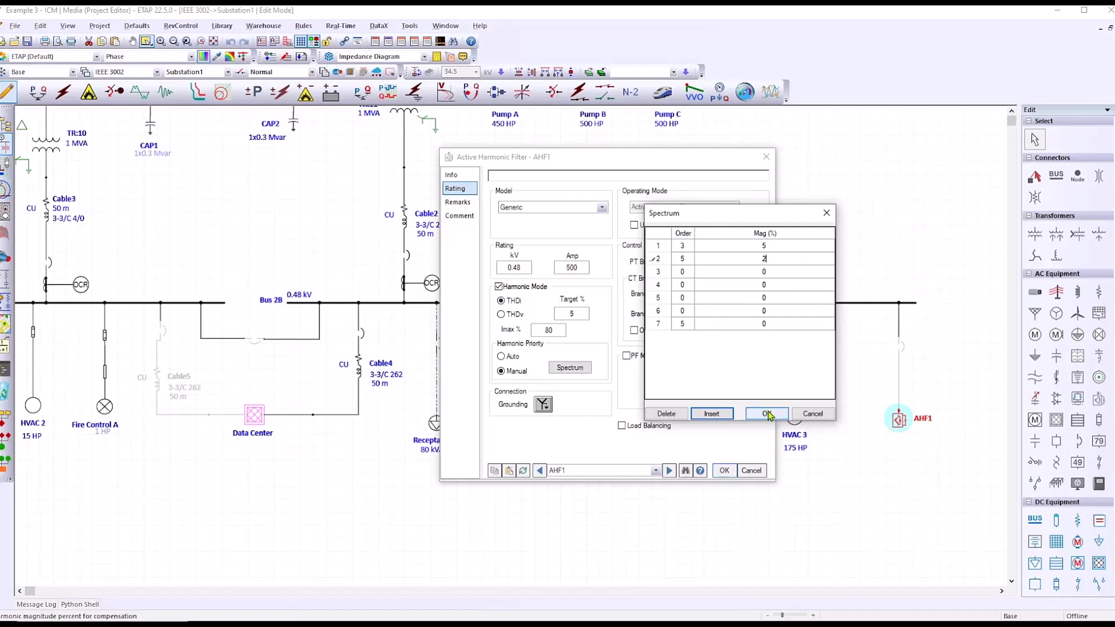
click(826, 213)
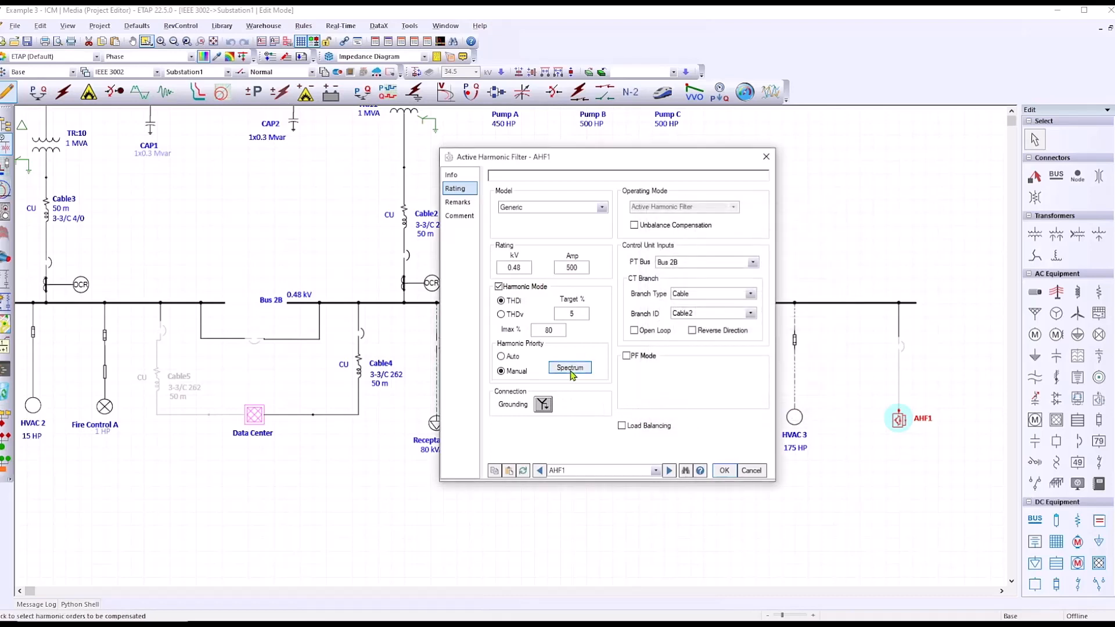
click(725, 473)
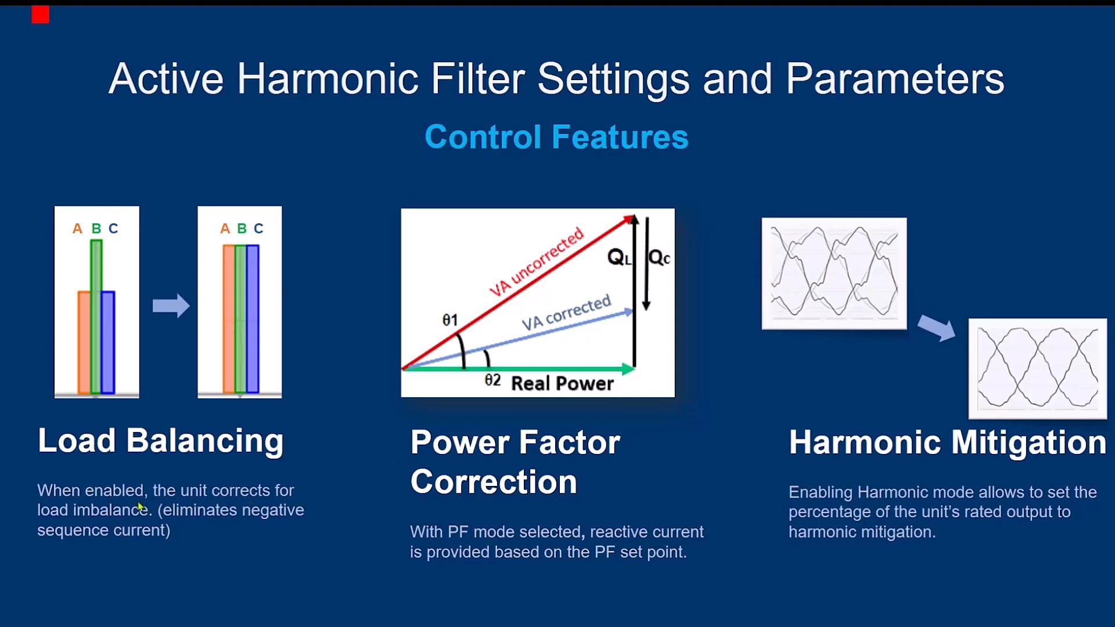
click(133, 483)
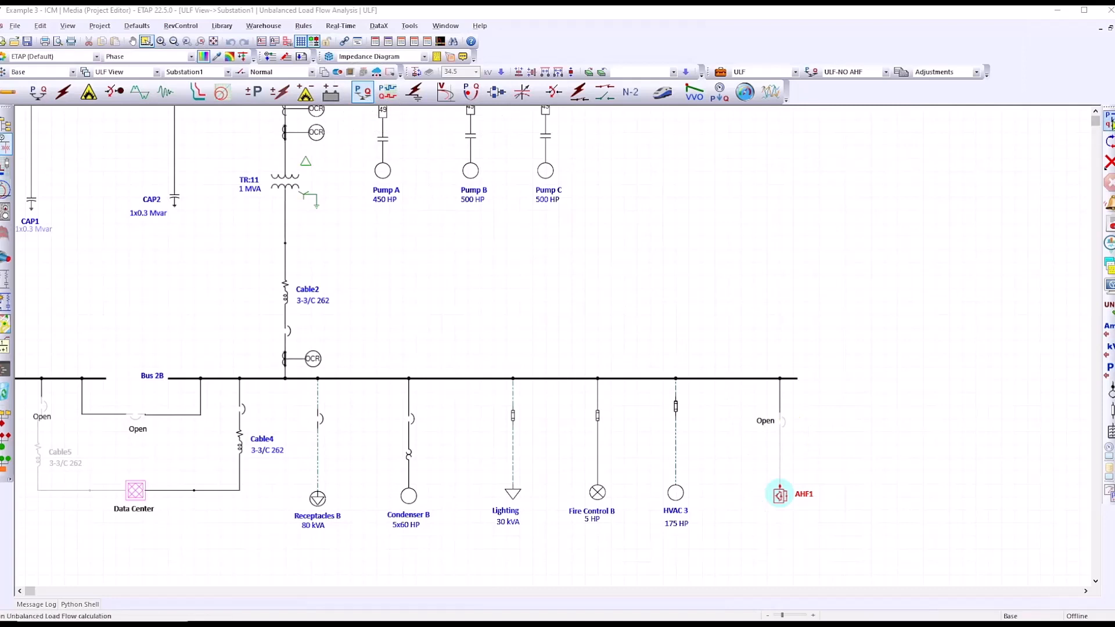
Run the unbalanced load flow for the ULF-NO AHF output and examine the phase currents and power factors through Cable2 at Bus 2B.
click(1109, 121)
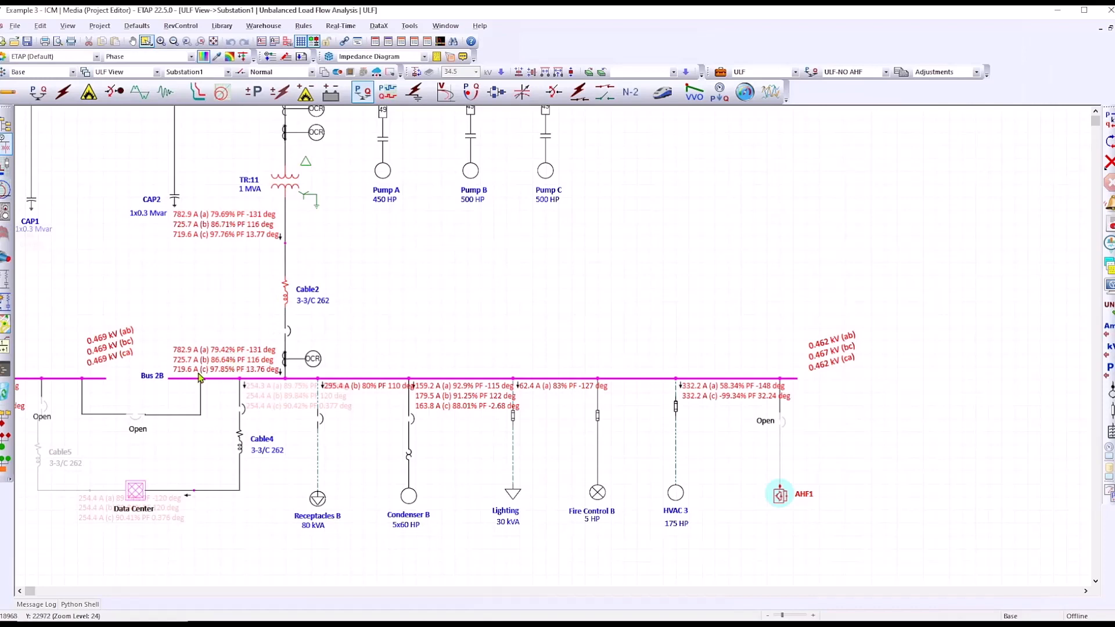
key(ctrl)
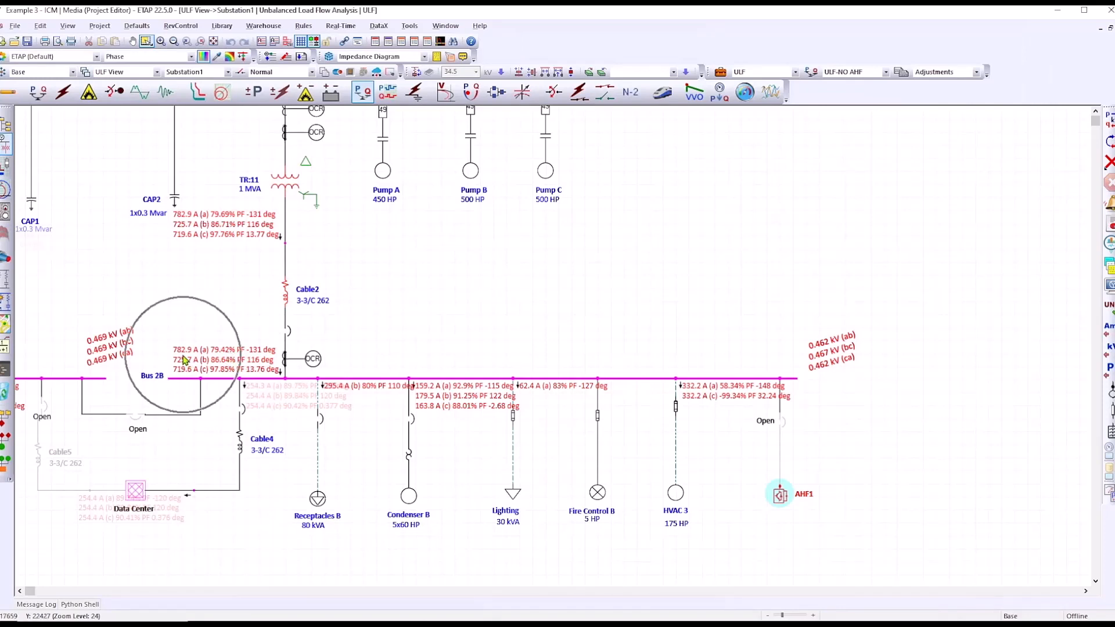
key(ctrl)
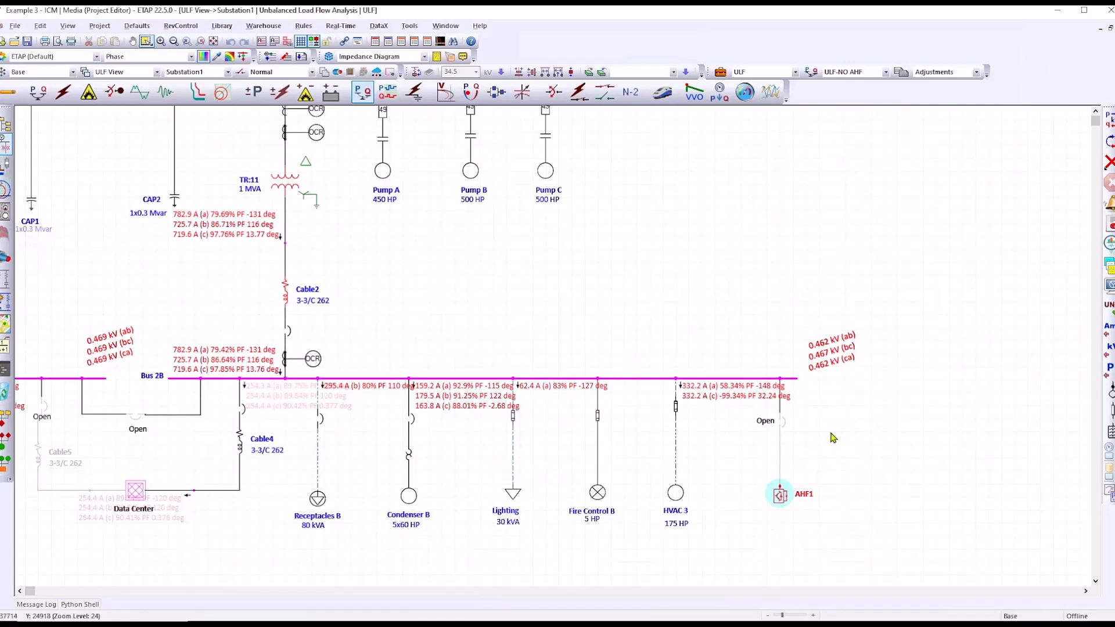
Switch the network configuration to AHF ON and select ULF-AHF ON as the output report.
click(285, 72)
click(270, 110)
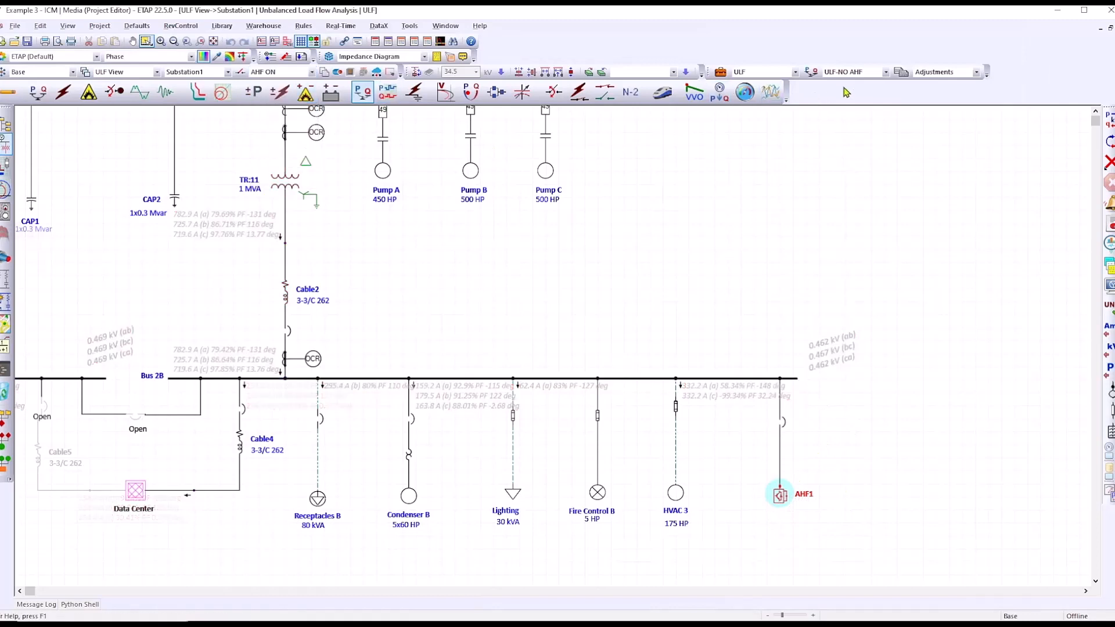
click(858, 72)
click(841, 84)
Enable load balancing and PF mode for AHF1 with a lagging power factor target of 98%.
double_click(780, 496)
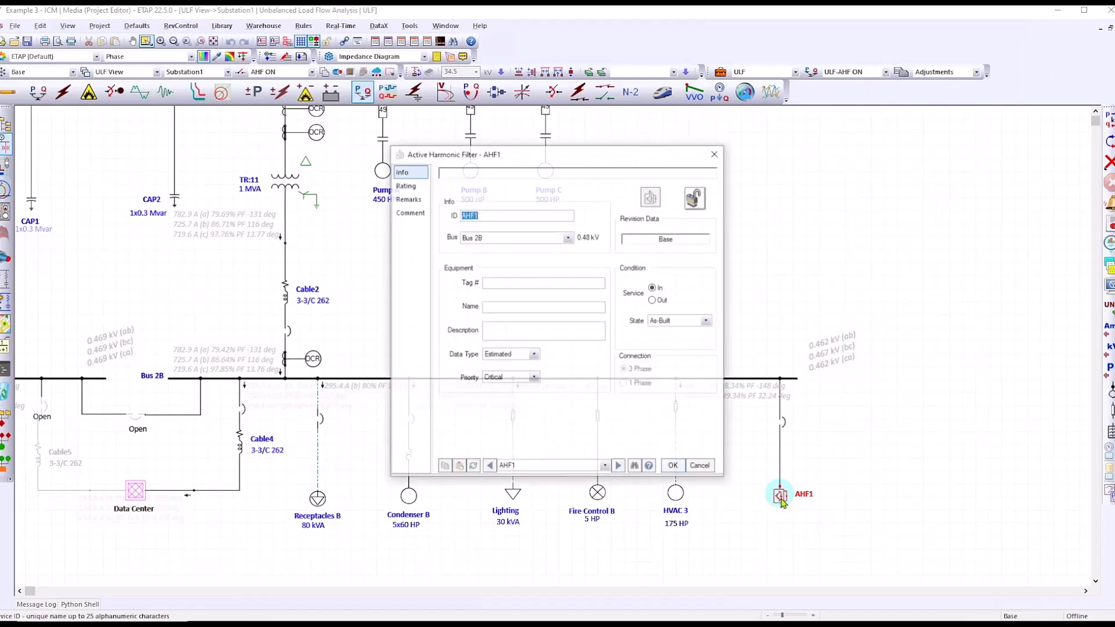
click(405, 185)
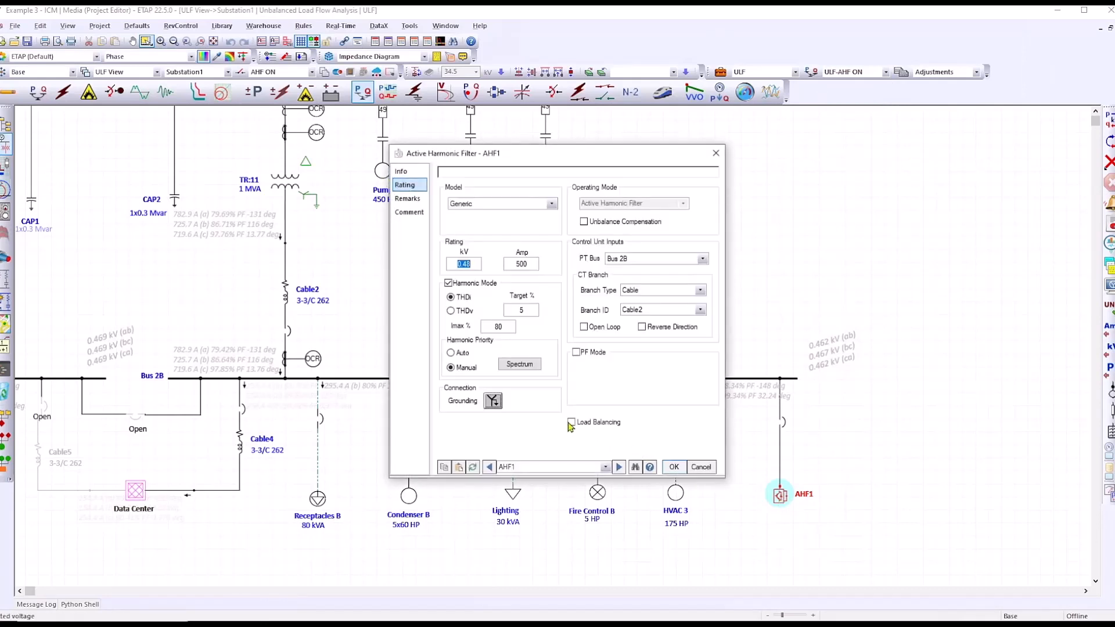
click(576, 354)
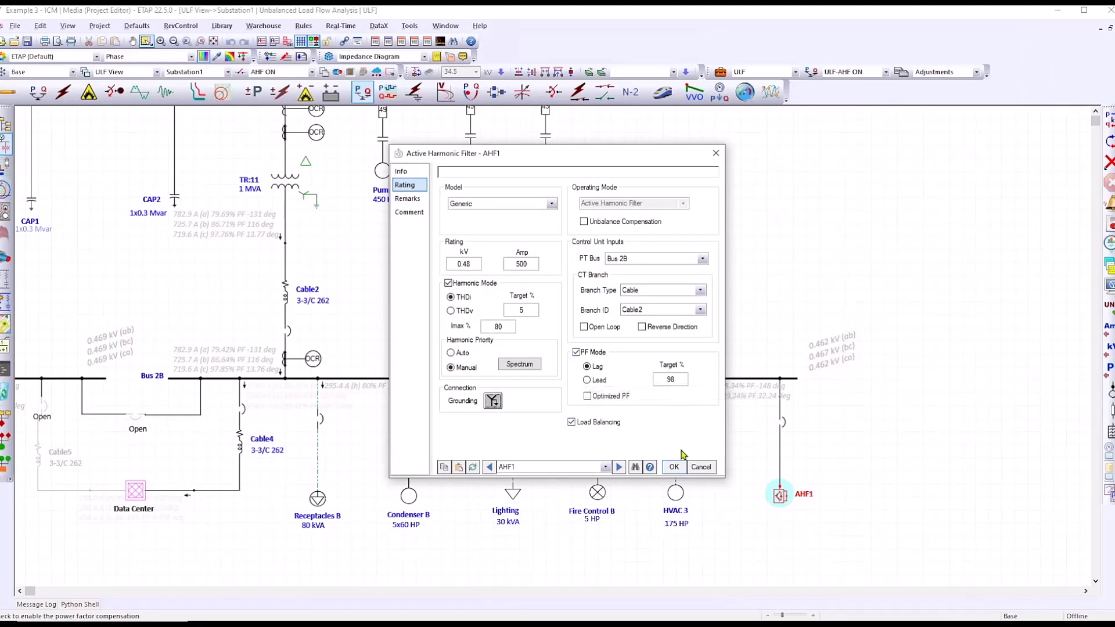
click(674, 467)
Run the unbalanced load flow with AHF1 in service and examine the Cable2 phase currents and power factors at Bus 2B.
click(1109, 122)
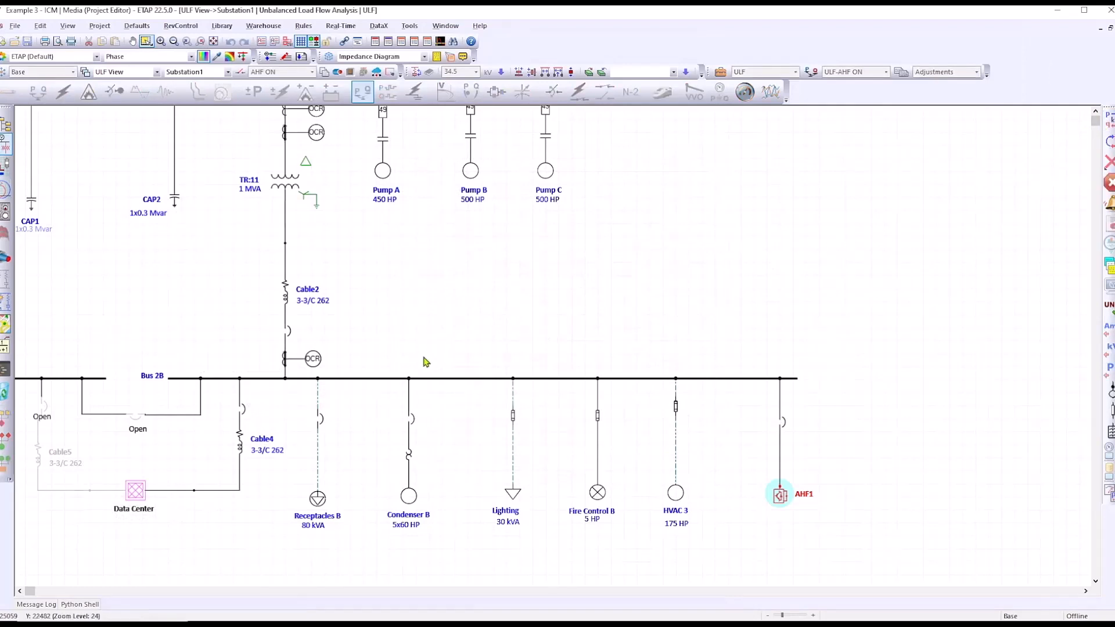
click(184, 372)
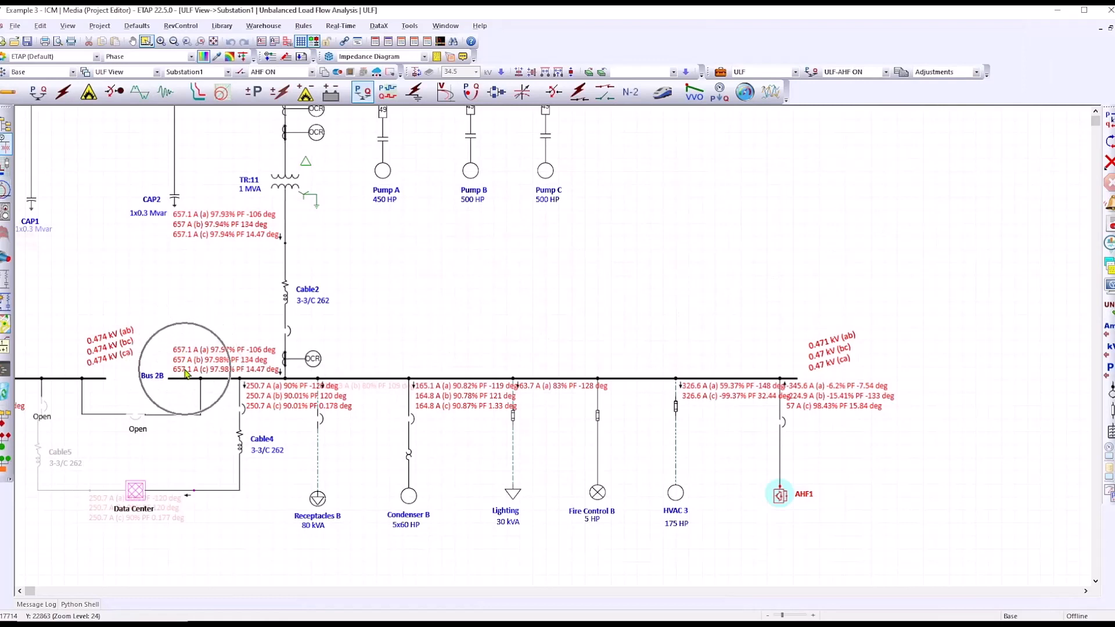
click(226, 357)
click(225, 357)
click(216, 367)
click(224, 374)
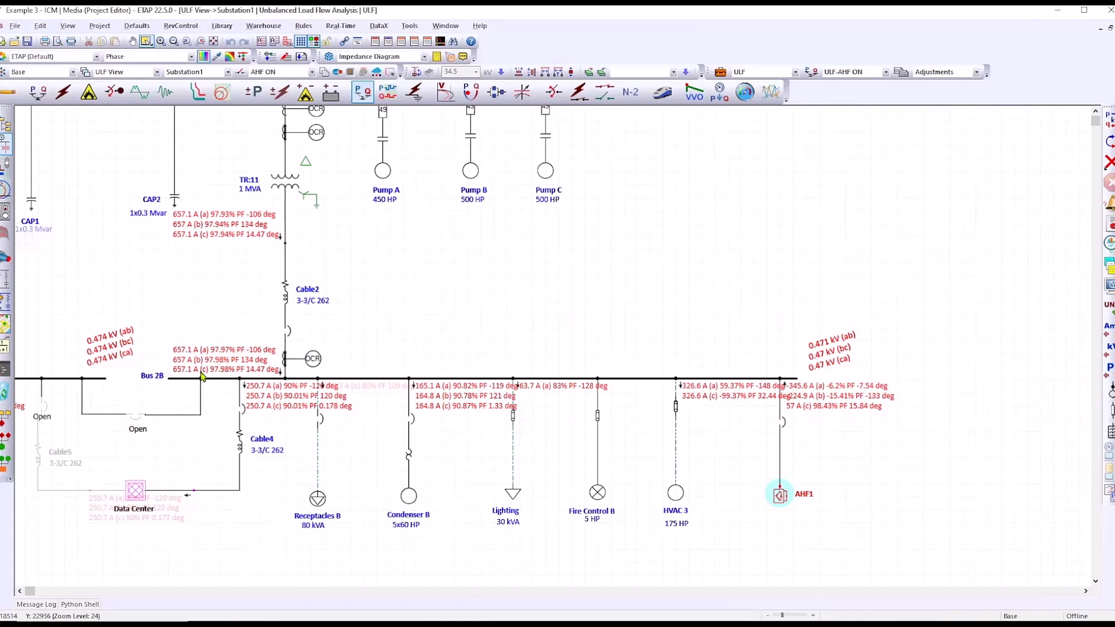
Display the load flow results for all sequences and examine the positive, negative and zero sequence currents through Cable2.
click(1108, 284)
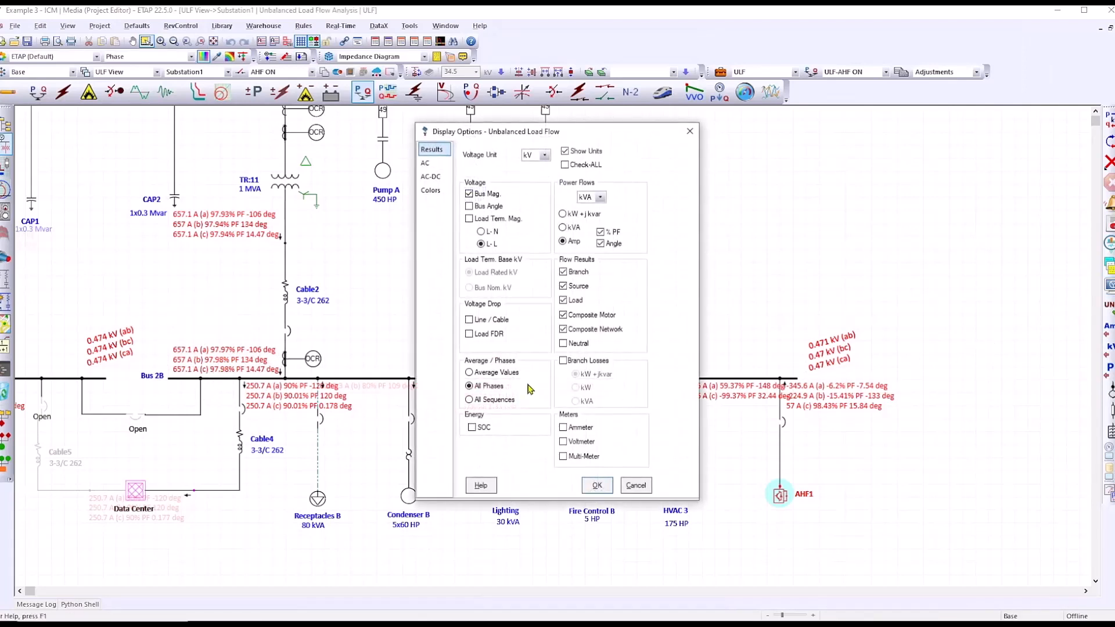
click(470, 400)
click(597, 485)
key(ctrl)
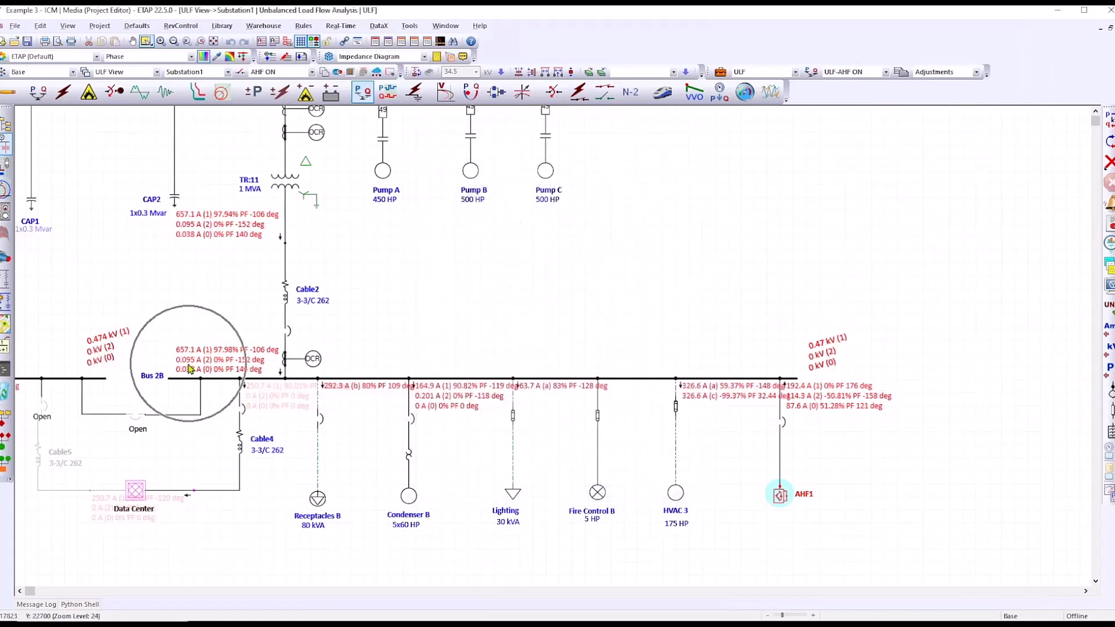
key(ctrl)
key(ctrl)
key(ctrl)
key(ctrl)
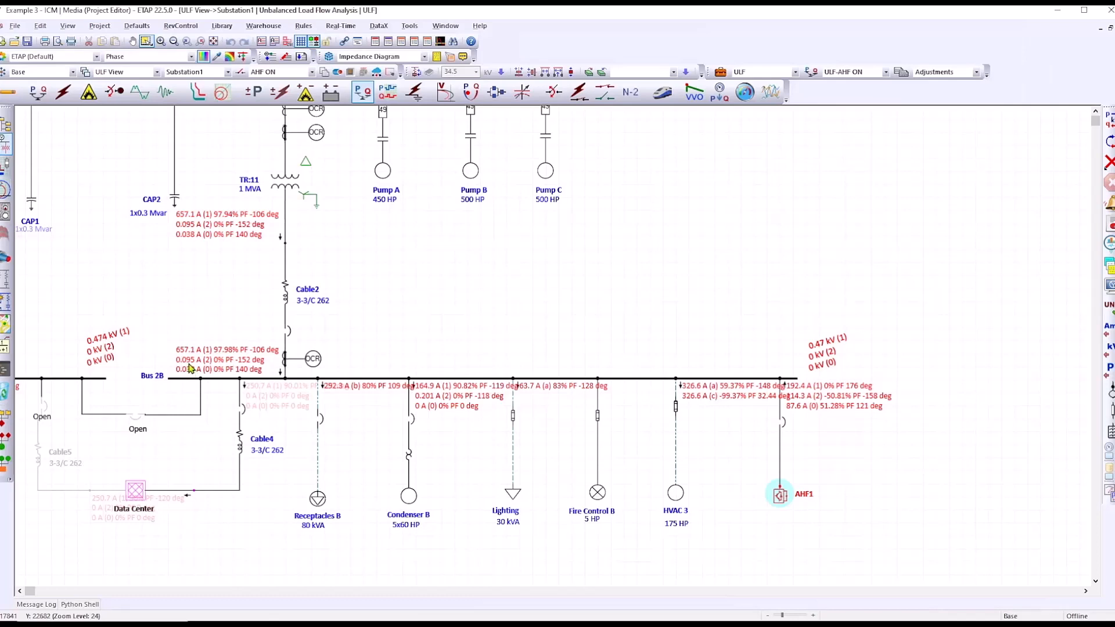
key(ctrl)
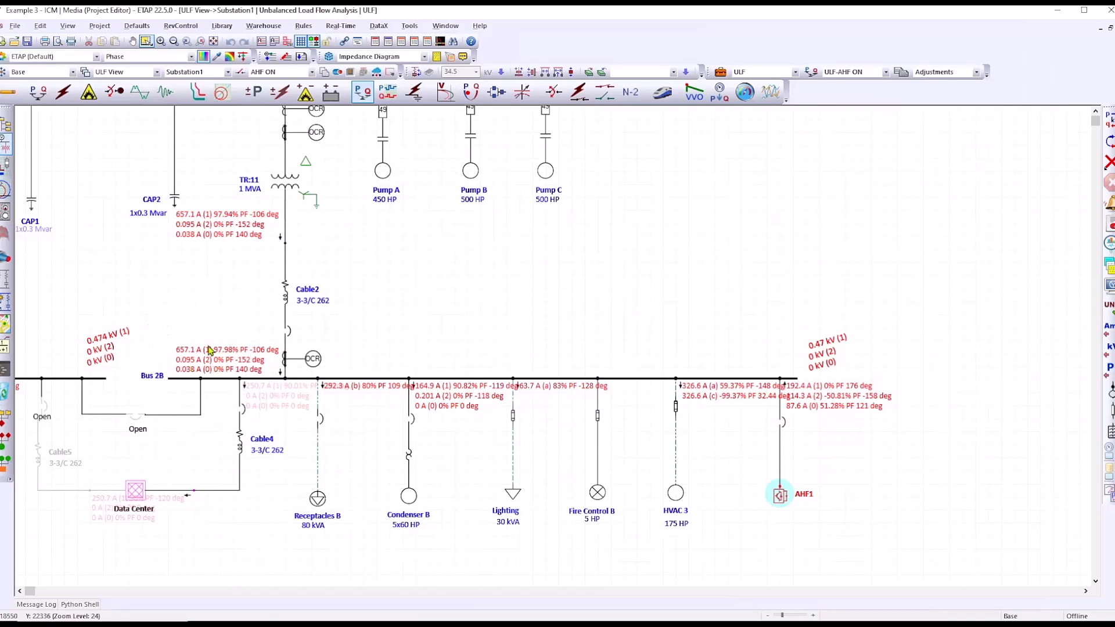
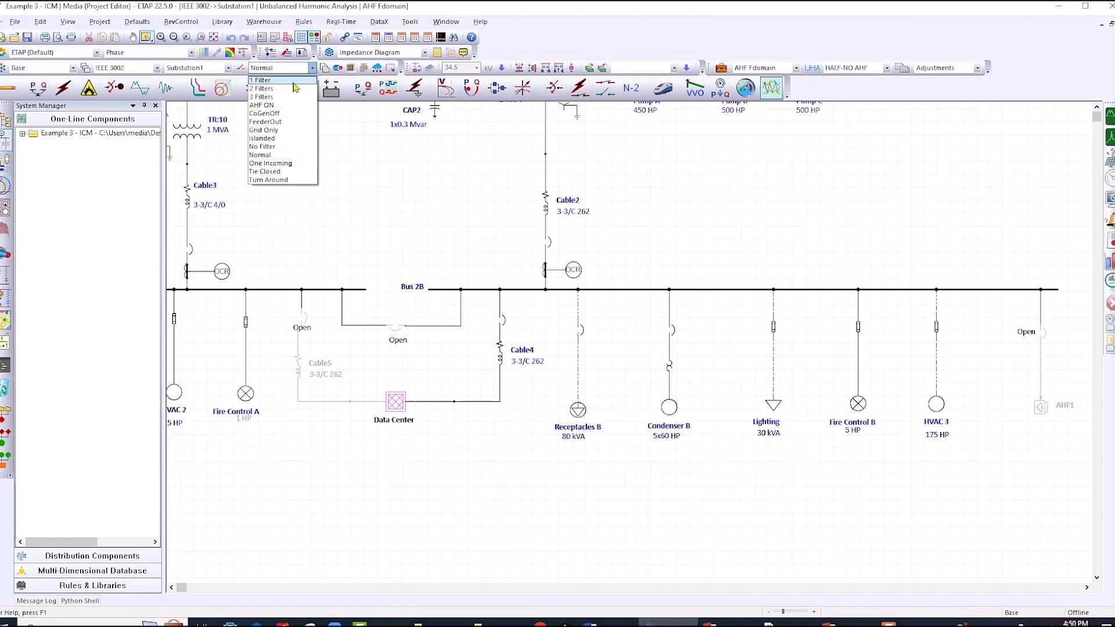
With the Normal configuration active, compare the AHF in Time settings of the AHF Fdomain and AHF inTime harmonic study cases.
click(276, 153)
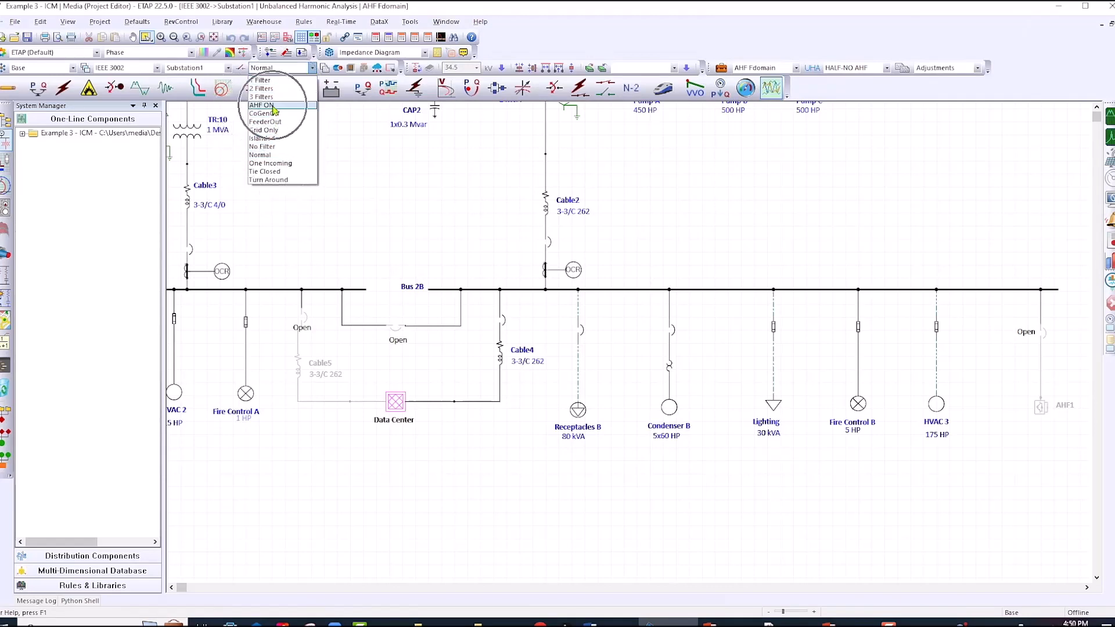
click(359, 191)
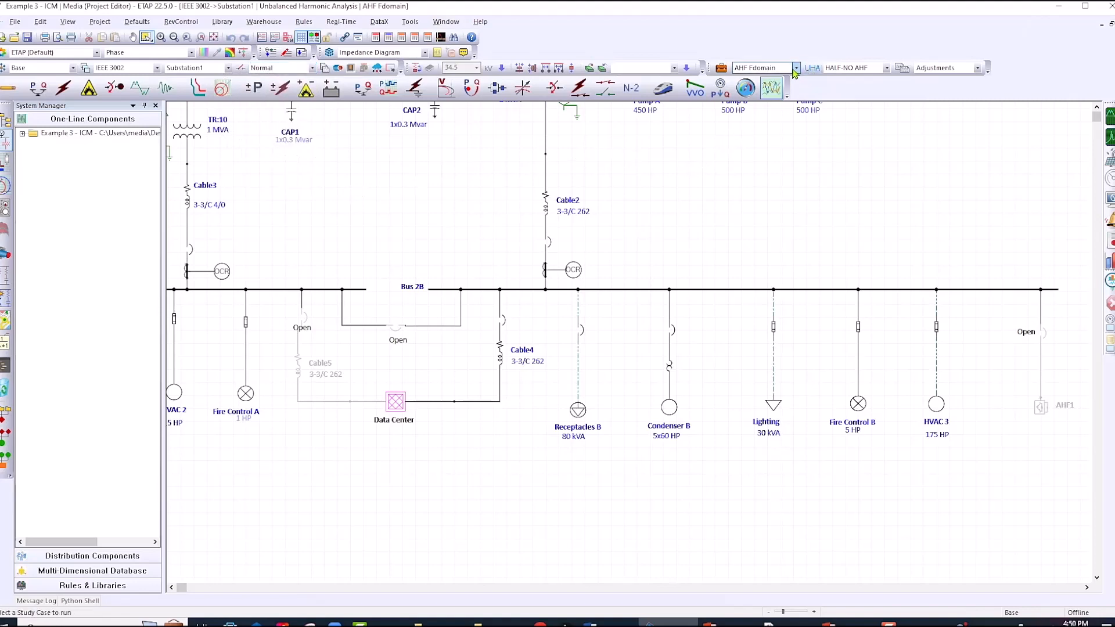
click(795, 68)
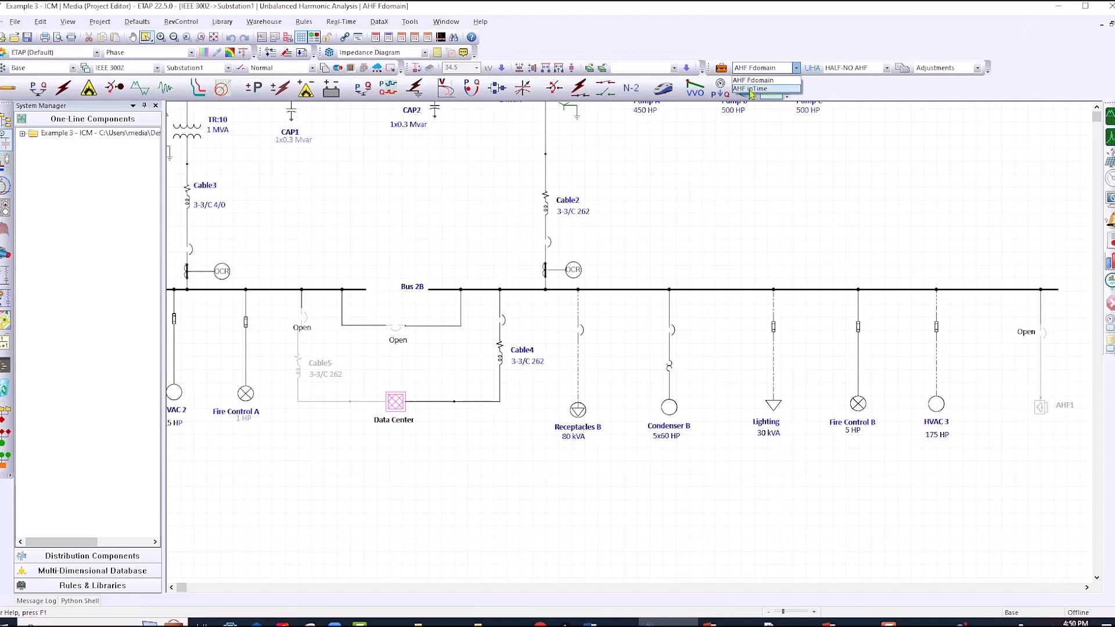
click(721, 68)
click(722, 69)
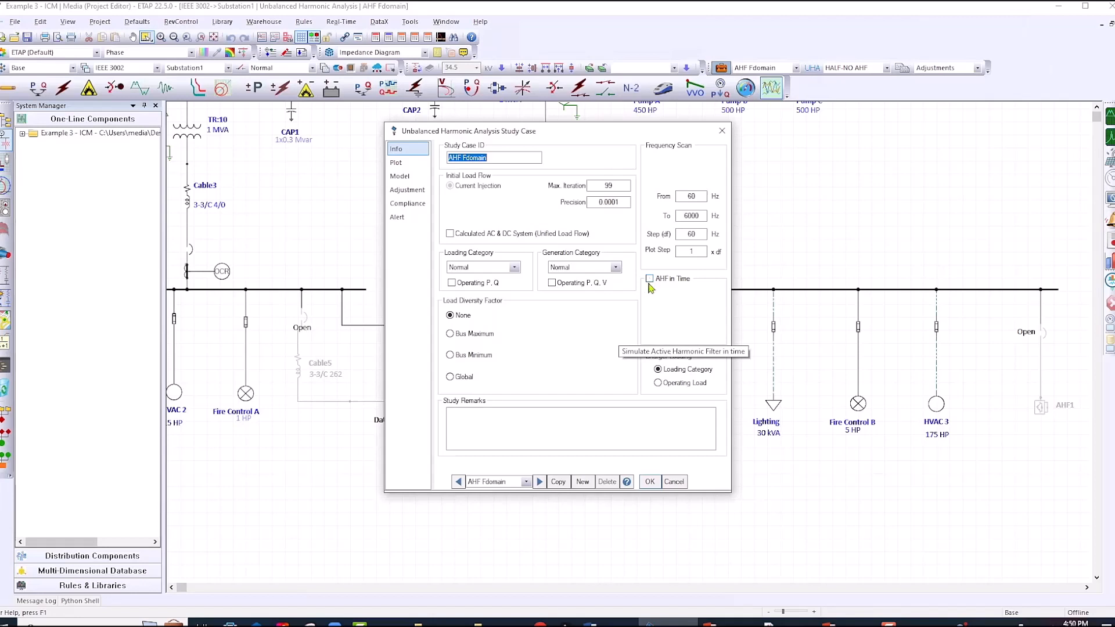
click(539, 482)
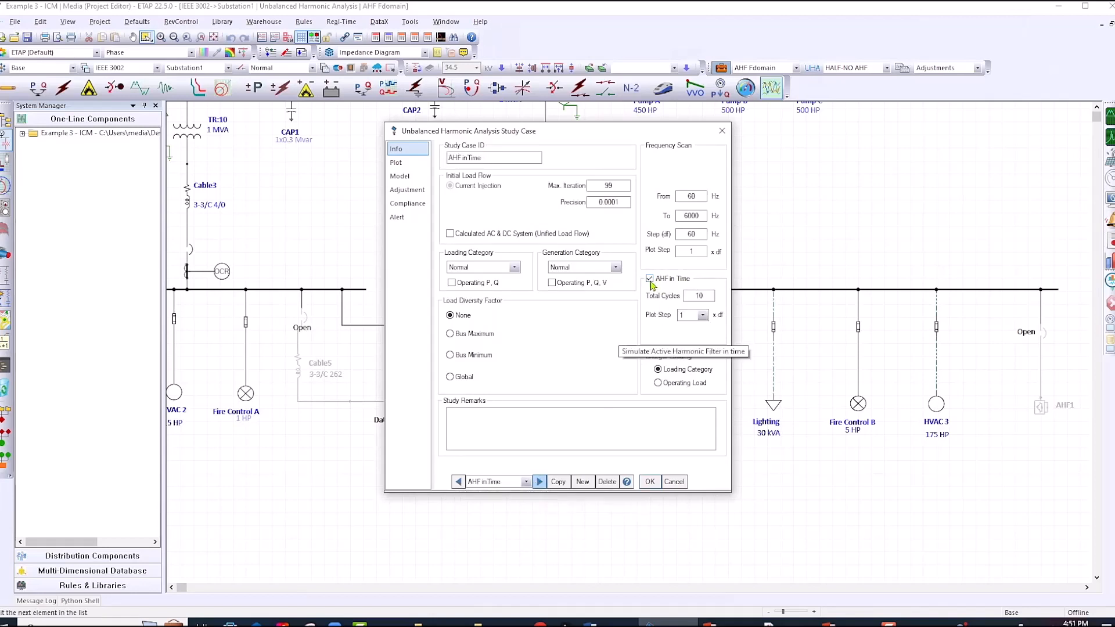
click(650, 482)
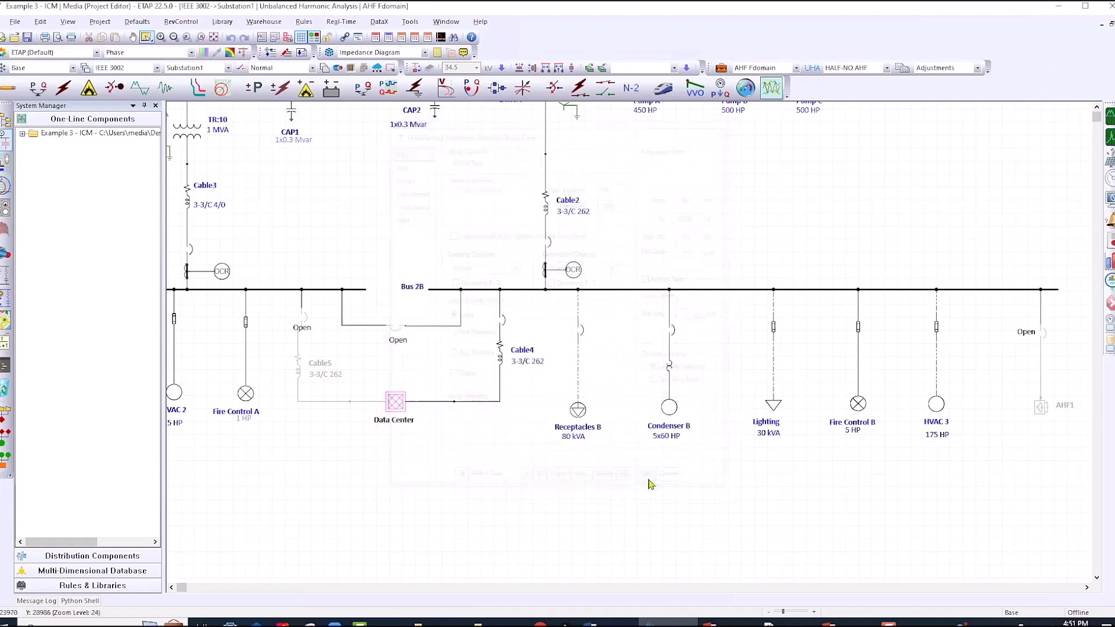
Select HALF-NO AHF as the output report, run the unbalanced harmonic load flow, and examine the phase currents and THD at Cable2.
click(888, 68)
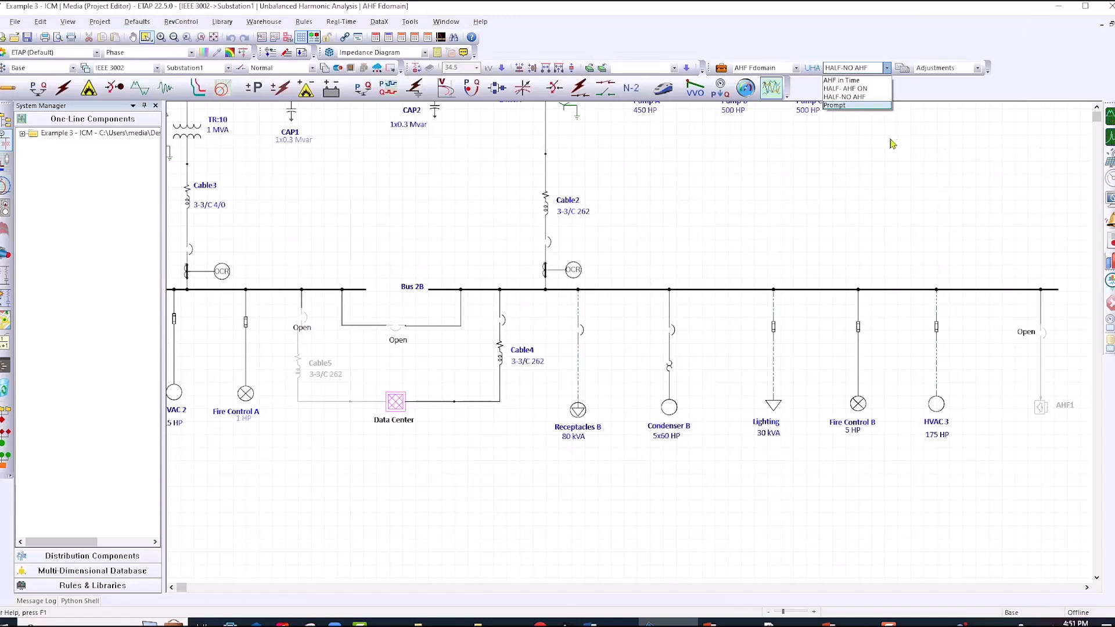
click(856, 97)
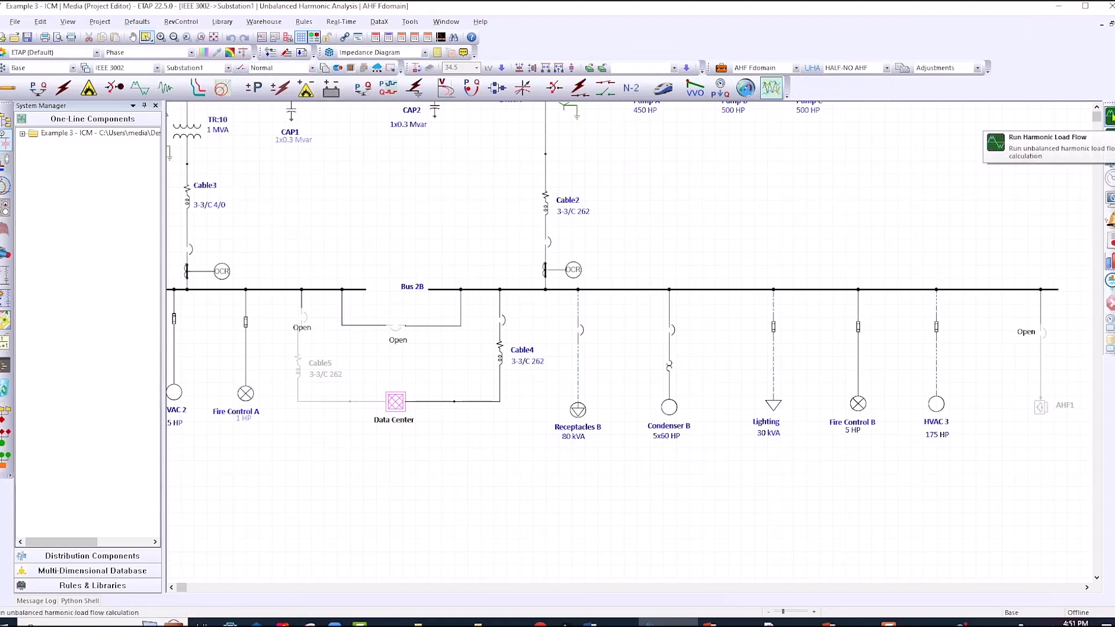
click(1110, 117)
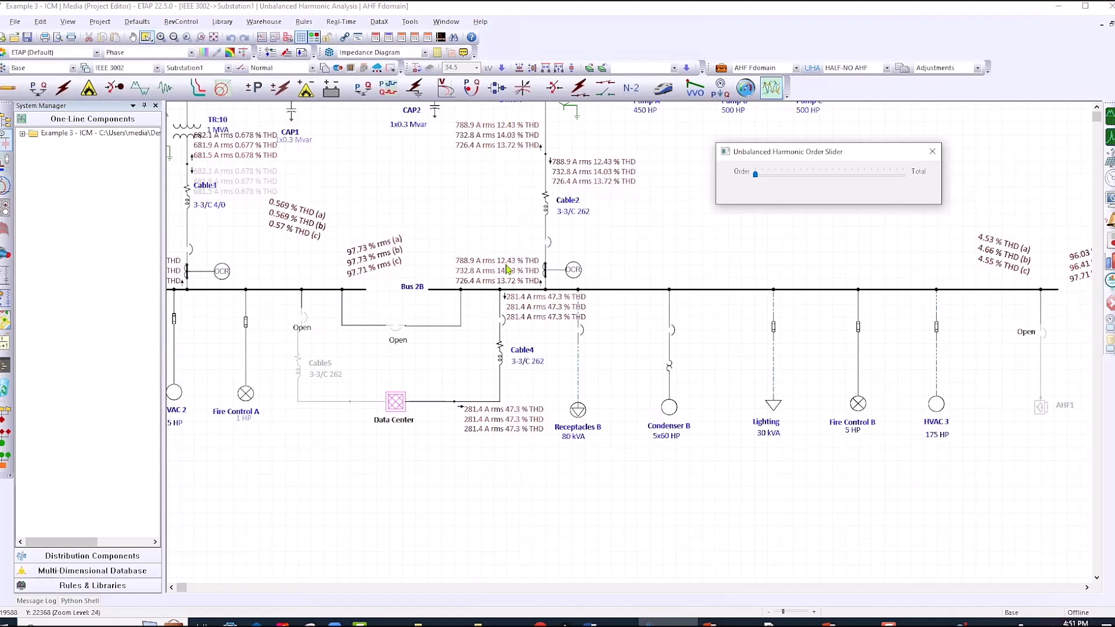
key(ctrl)
key(ctrl)
key(ctrl)
key(ctrl)
Examine AHF1's rating data, focusing on the PT bus, the CT branch and the Open Loop option.
click(1040, 408)
double_click(1041, 410)
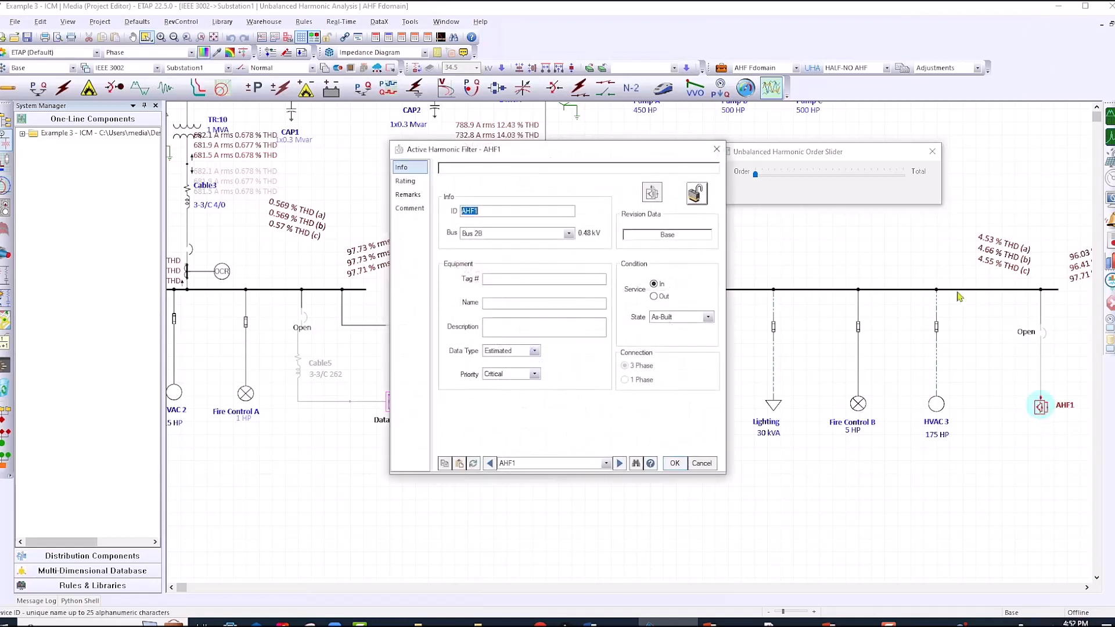
drag(552, 149, 845, 142)
click(702, 172)
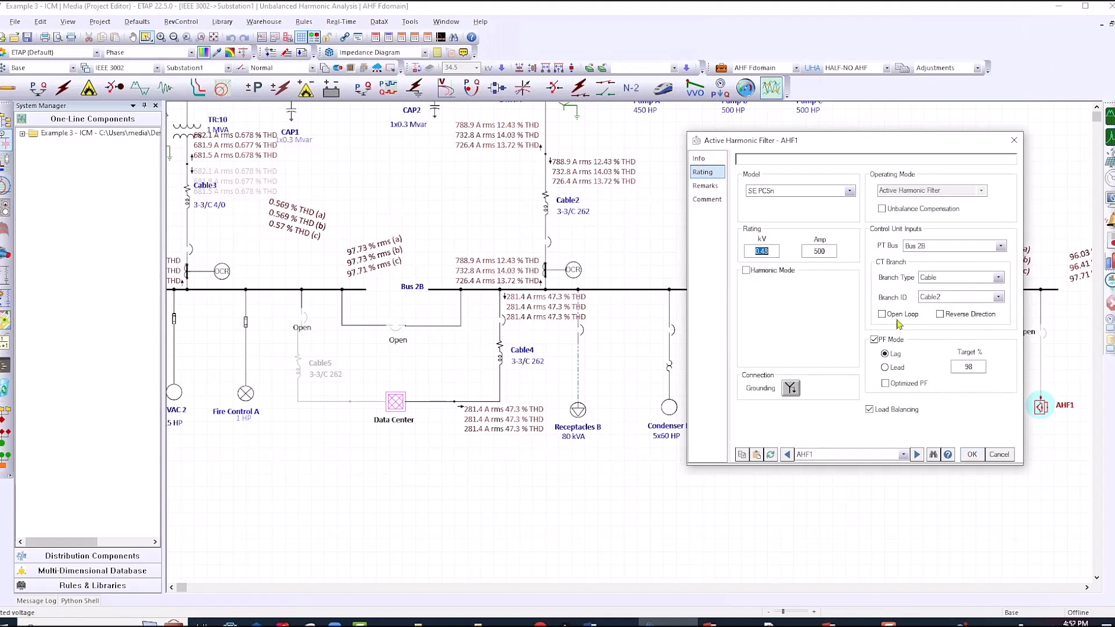
key(ctrl)
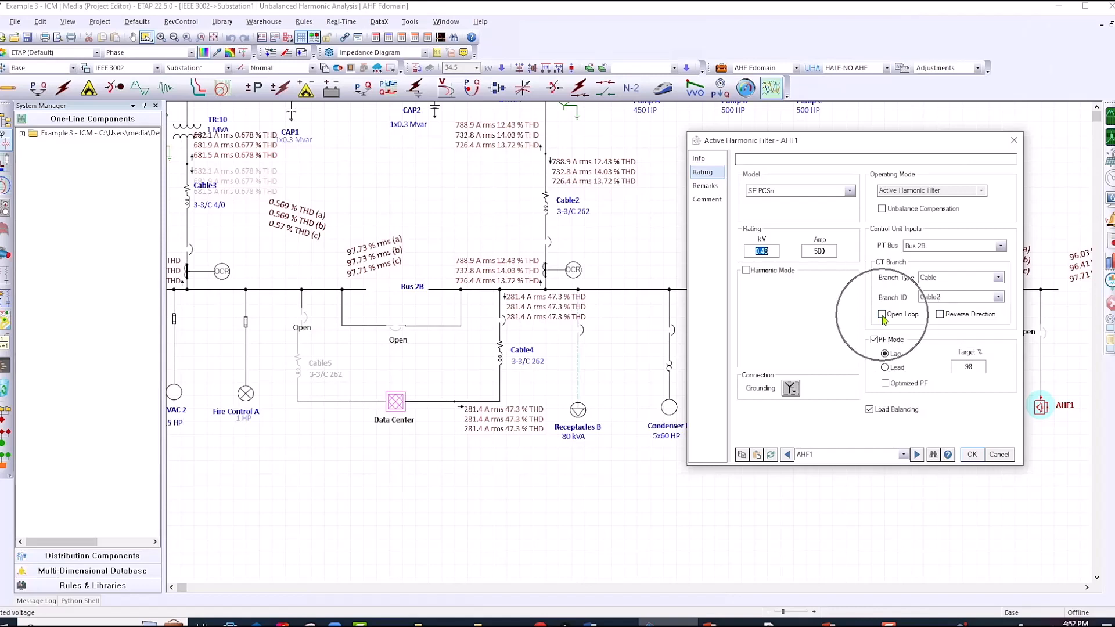
click(1014, 141)
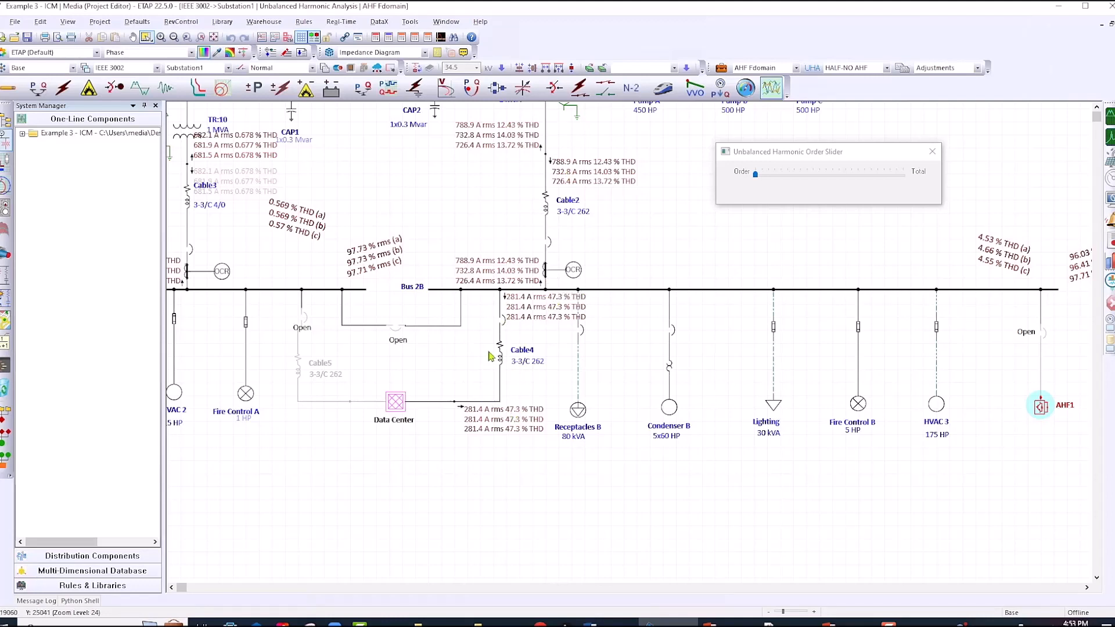
Locate Cable2 on the one-line diagram and check it against the CT branch ID in AHF1's control unit inputs.
click(546, 210)
double_click(1041, 406)
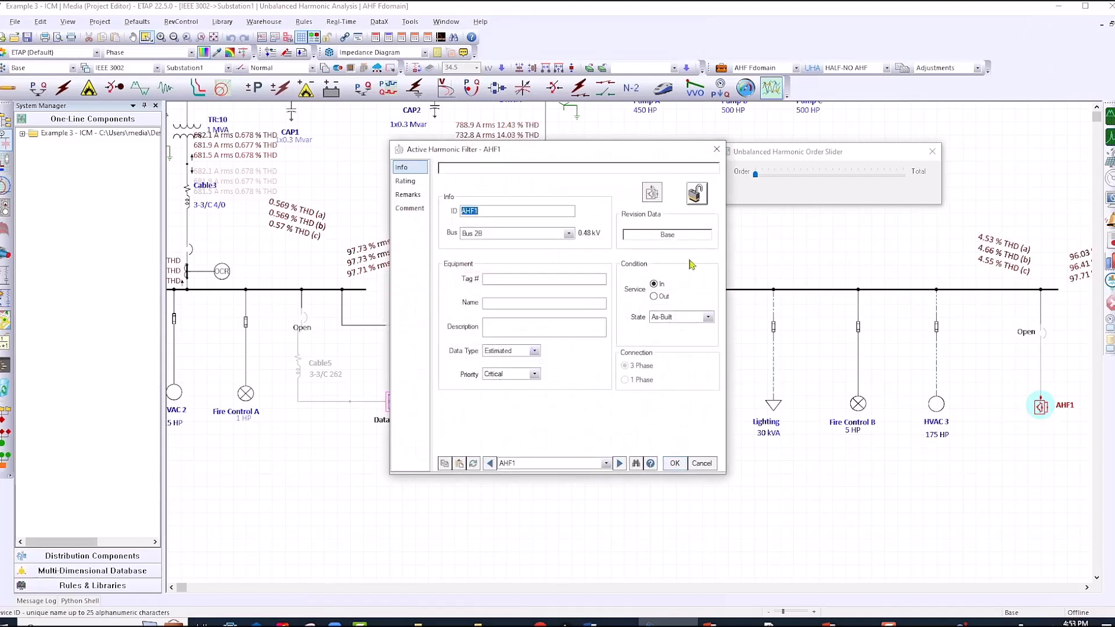
click(405, 181)
drag(494, 149, 834, 137)
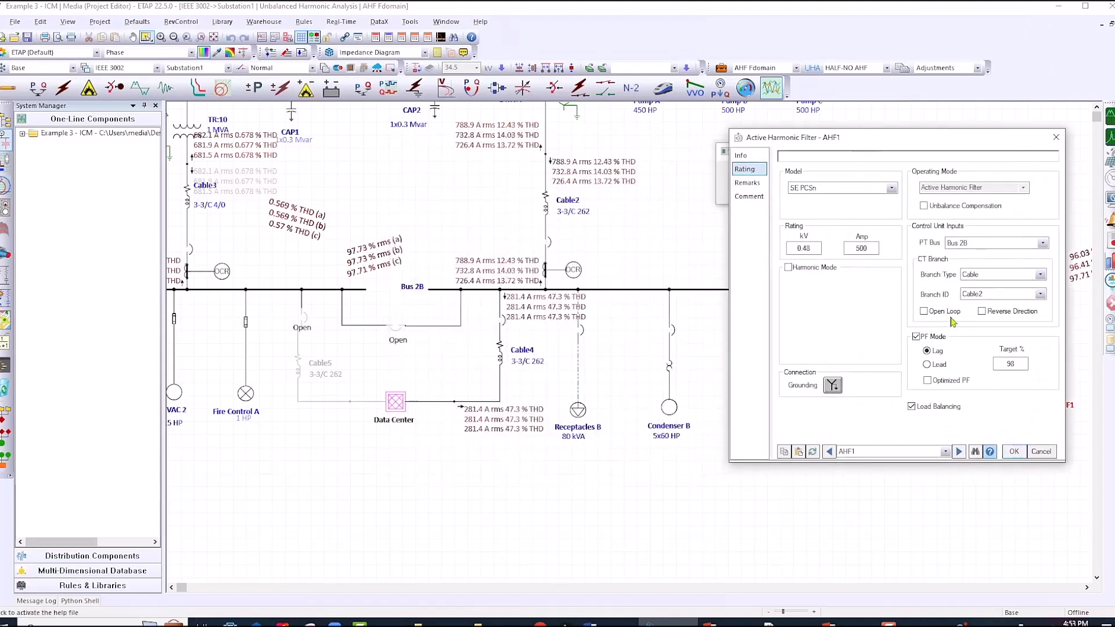
click(1015, 453)
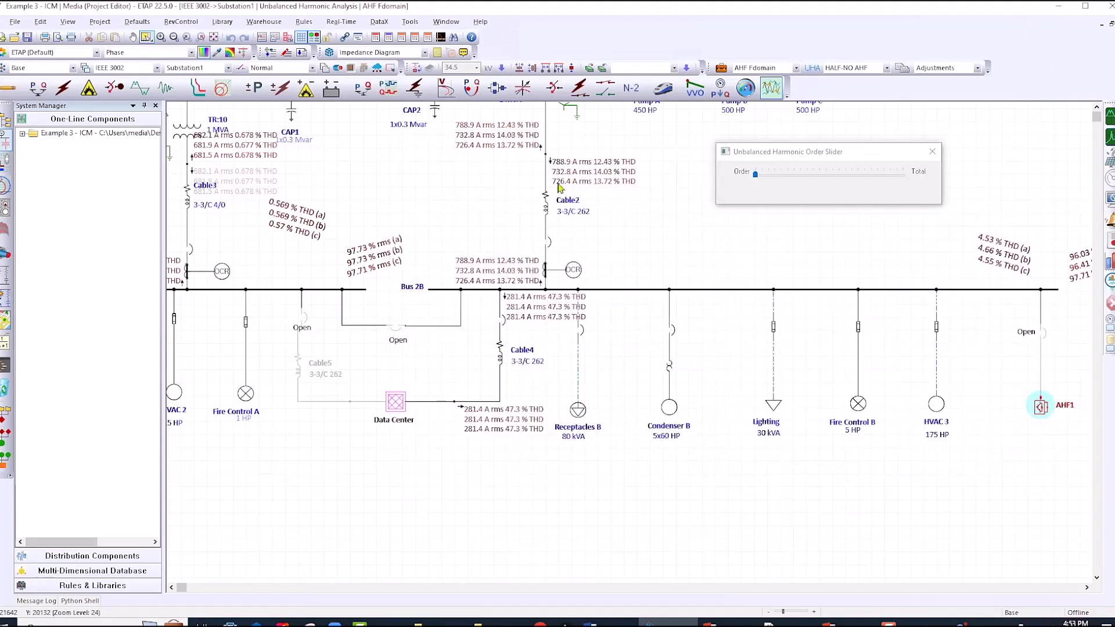
Try the Open Loop option for AHF1 with Cable4 as the CT branch ID.
double_click(1042, 408)
click(408, 184)
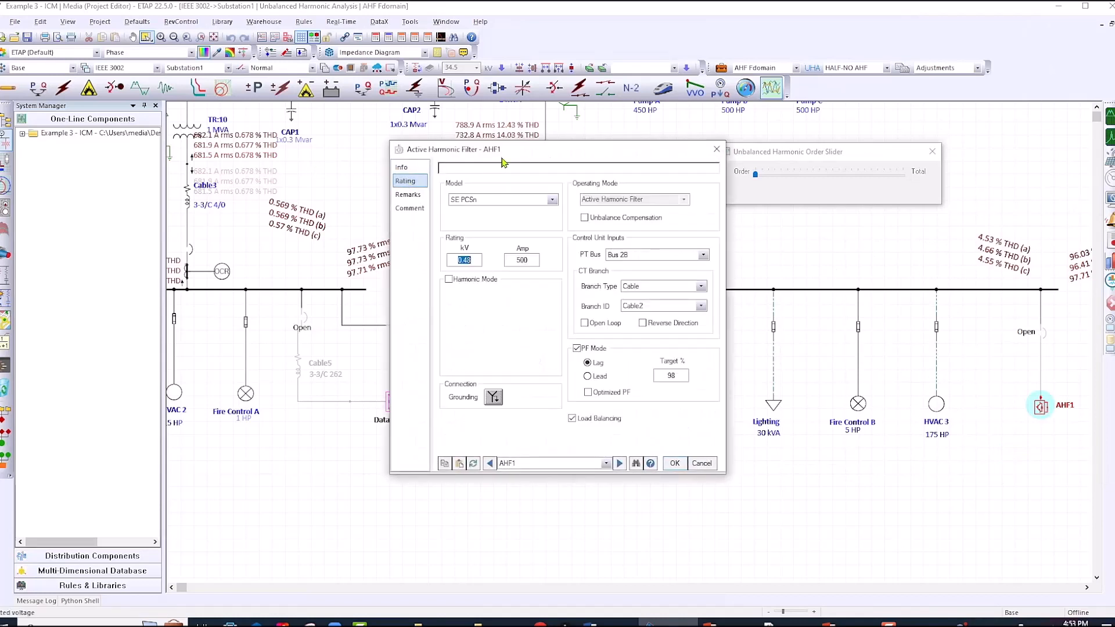
drag(523, 163, 728, 163)
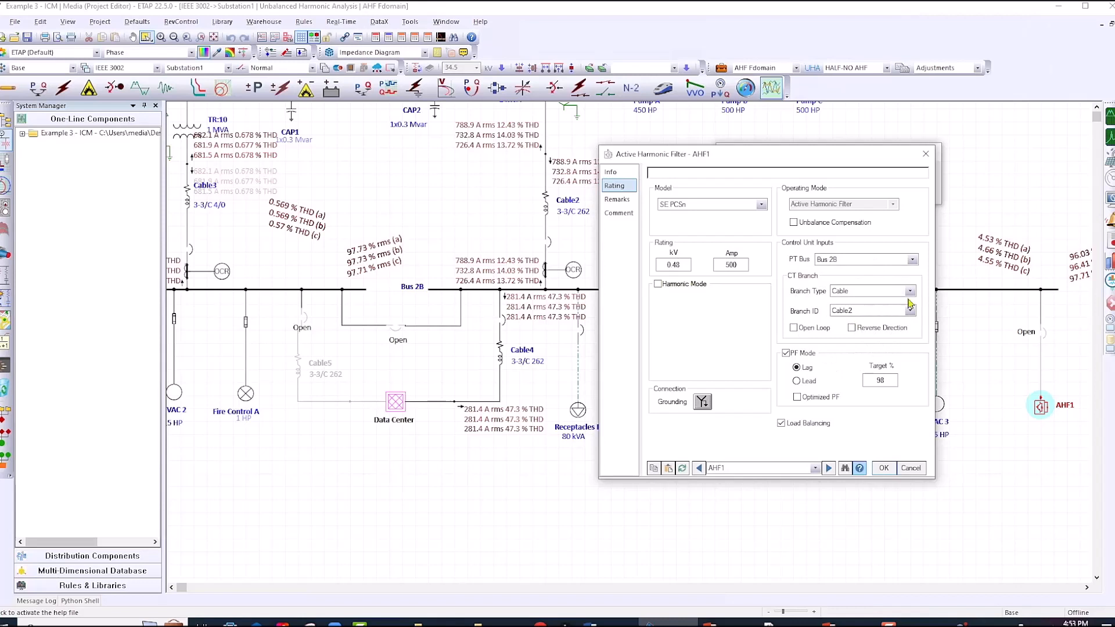
click(794, 328)
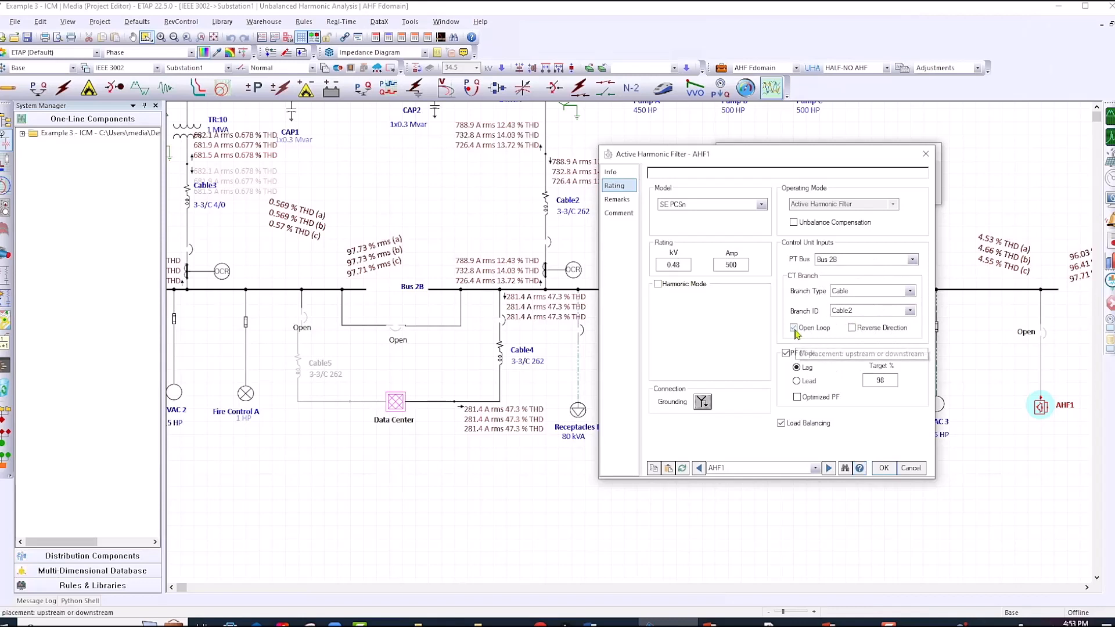
click(907, 292)
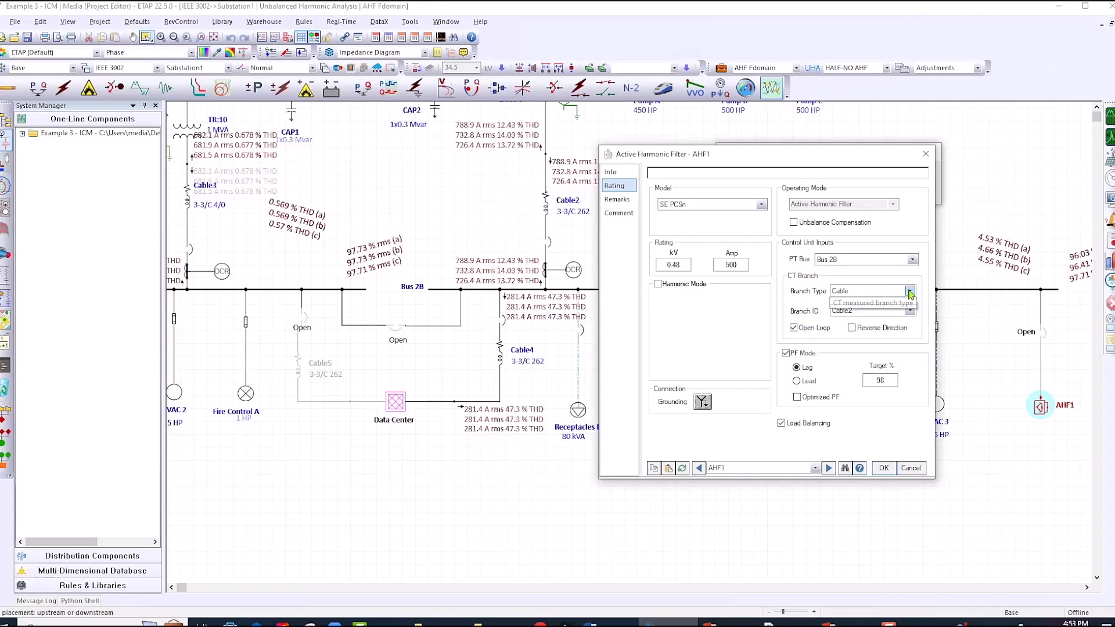
click(870, 312)
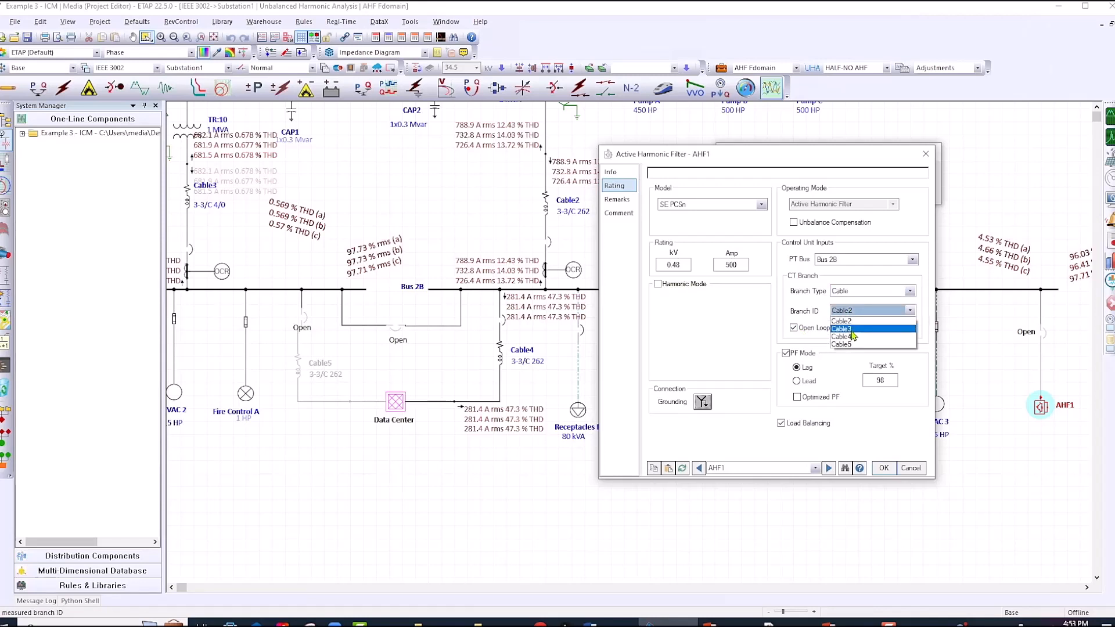
click(851, 337)
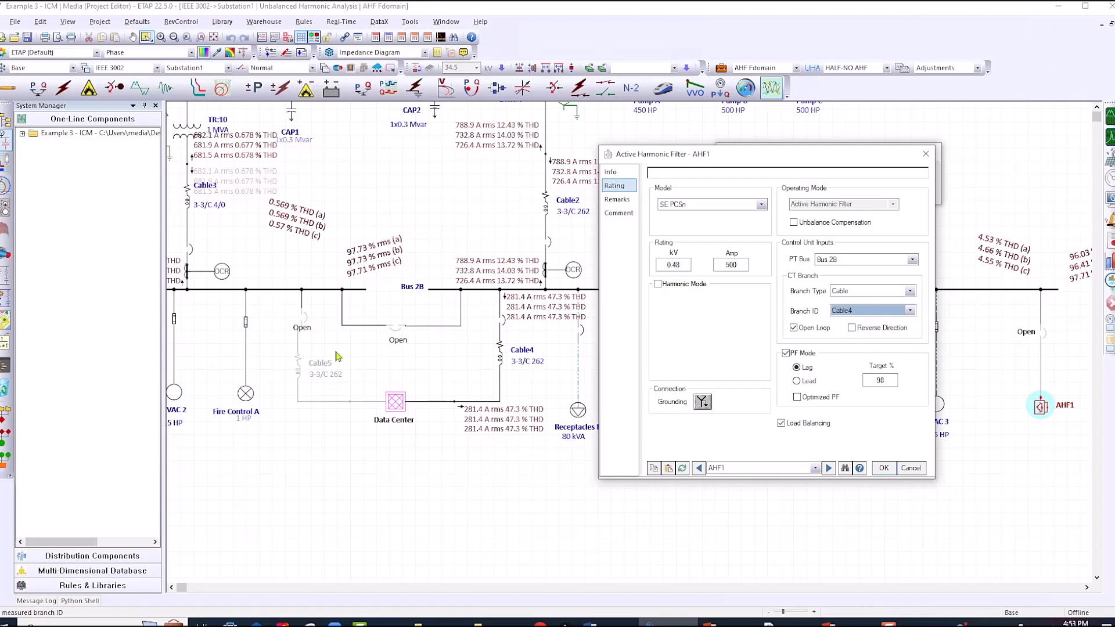
Restore Cable2 as AHF1's CT branch ID, disable Open Loop, and accept the filter settings.
click(910, 310)
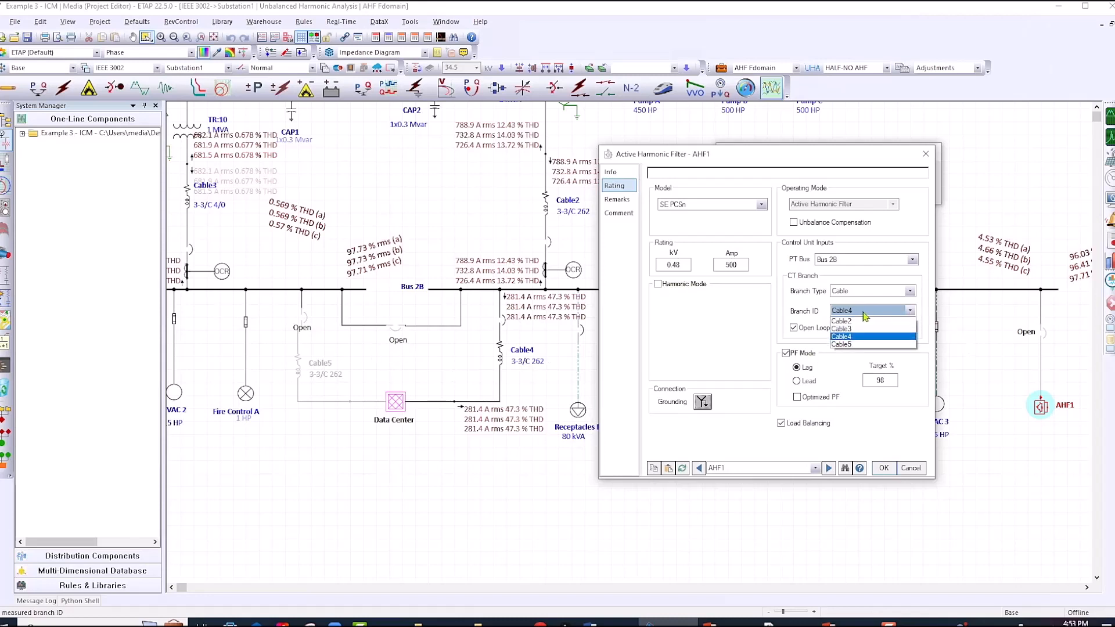
click(852, 323)
click(793, 329)
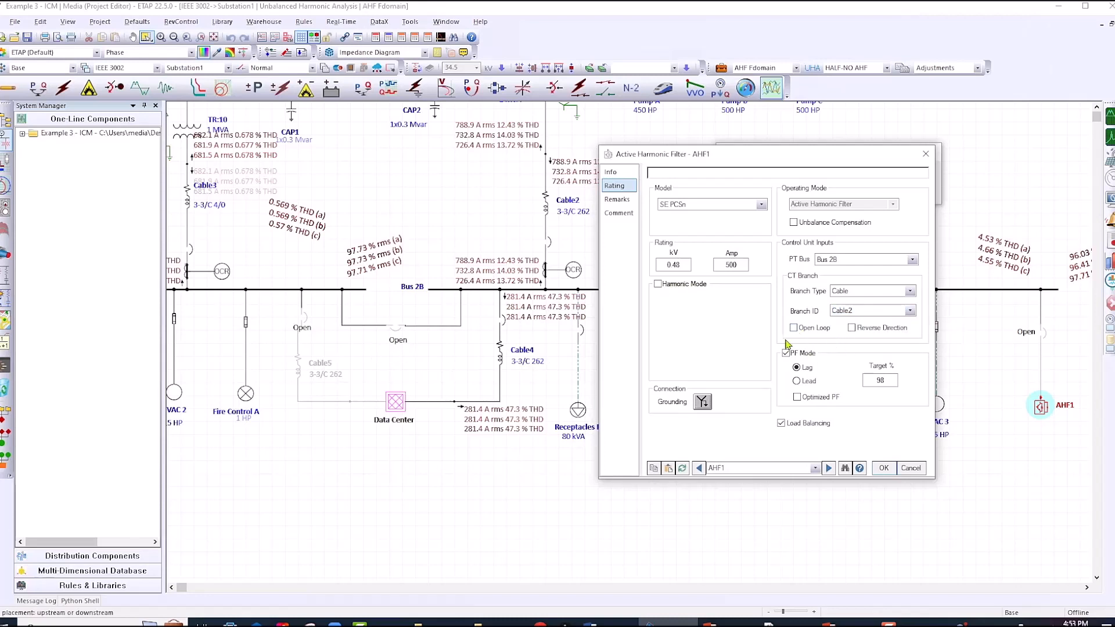
click(883, 468)
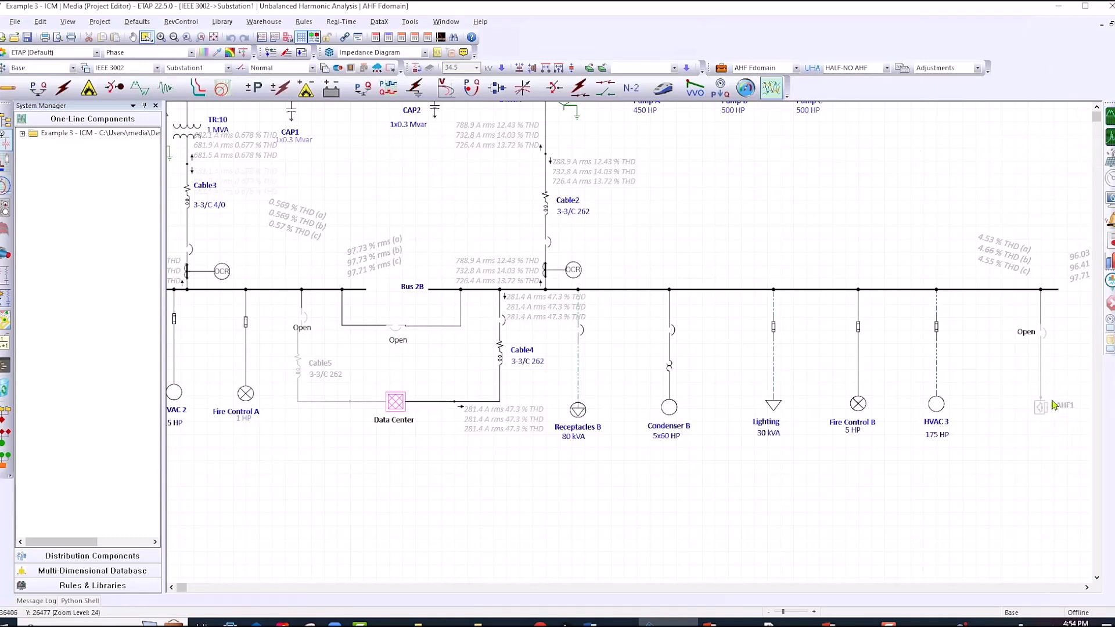
Check that AHF1's Harmonic Mode is disabled, accept the filter settings, and rerun the unbalanced harmonic load flow.
click(1041, 414)
double_click(1041, 414)
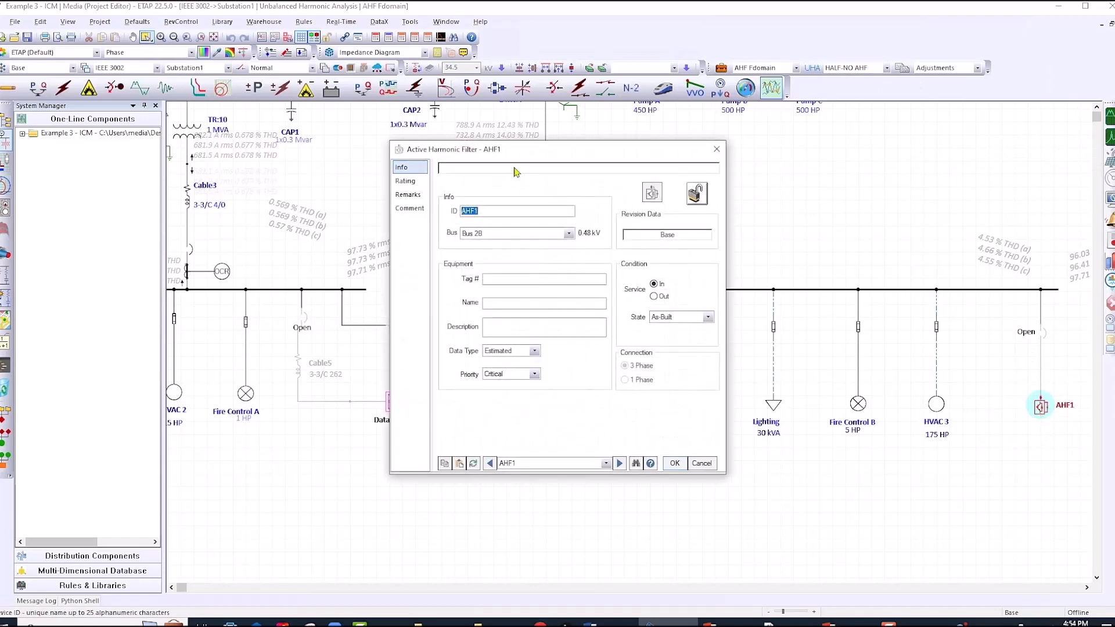
click(405, 181)
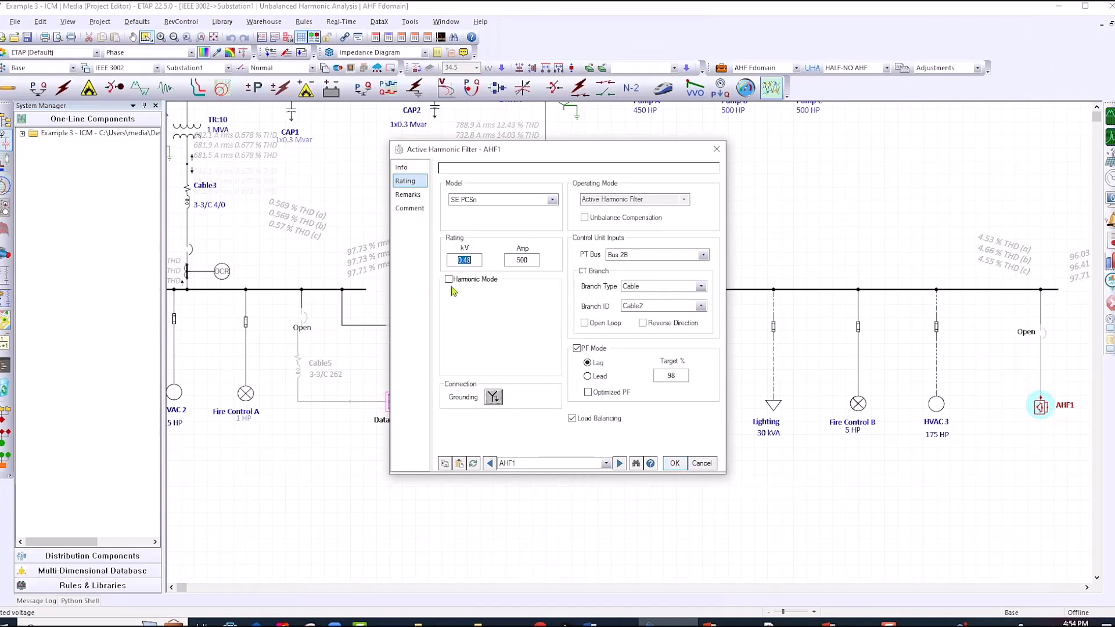
click(674, 463)
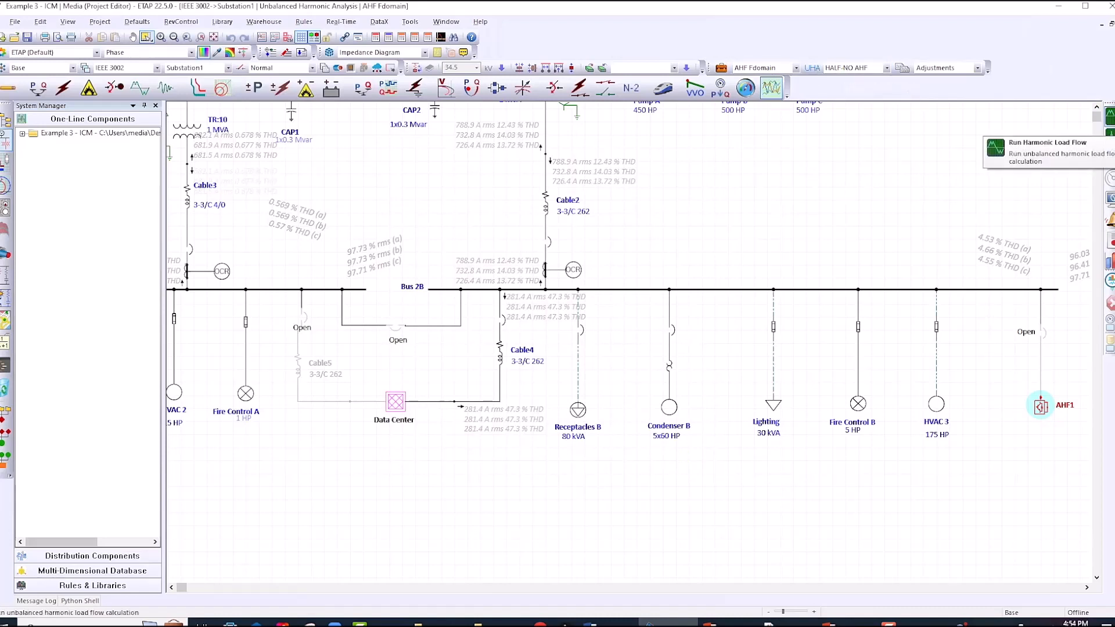
click(1110, 118)
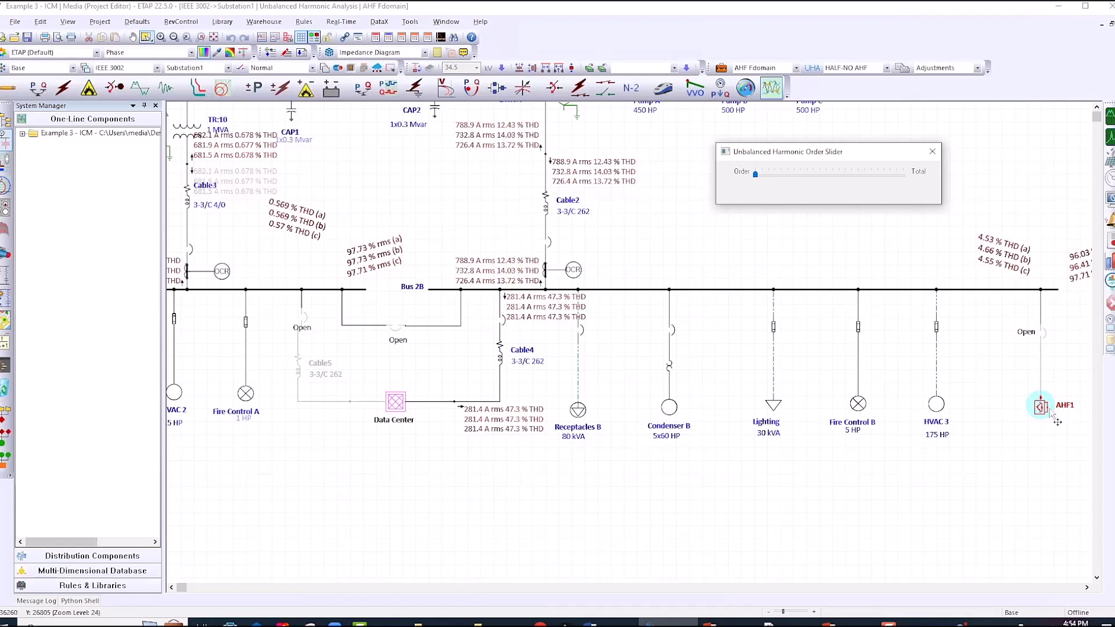
Plot the Cable2 phase A, B and C current waveforms and spectra from the HALF-NO AHF report, displayed by harmonic order.
click(1110, 262)
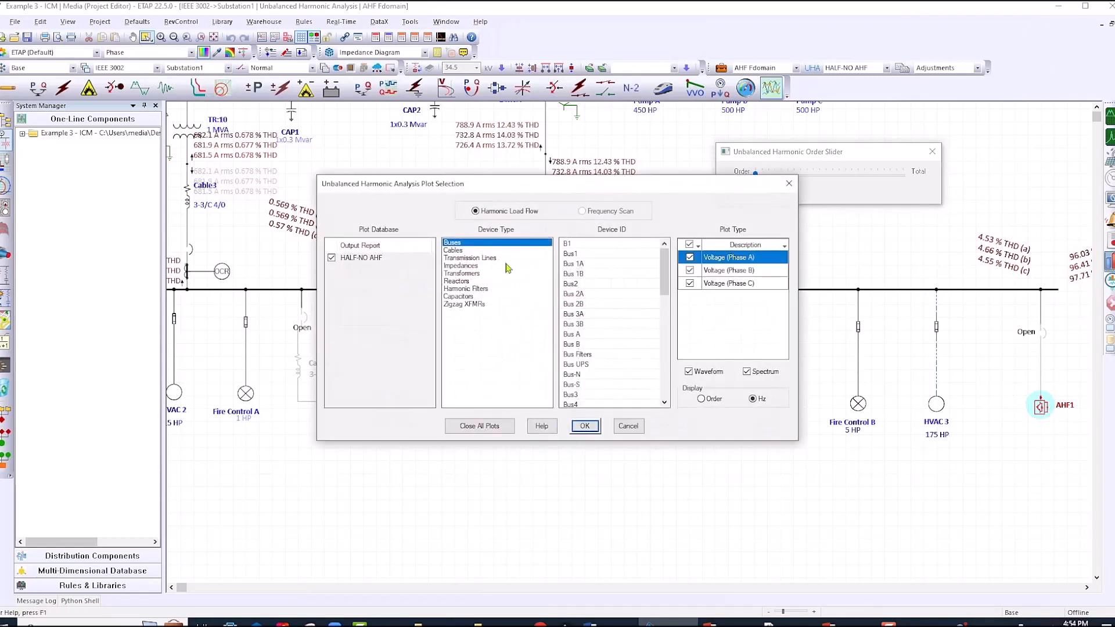
click(461, 250)
click(581, 404)
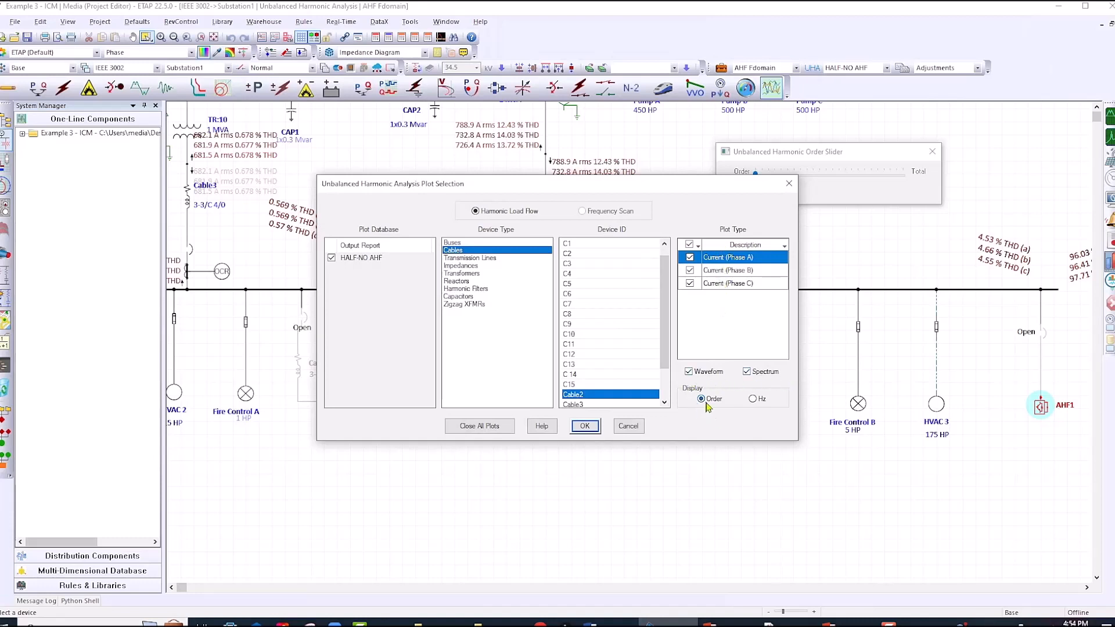
click(585, 425)
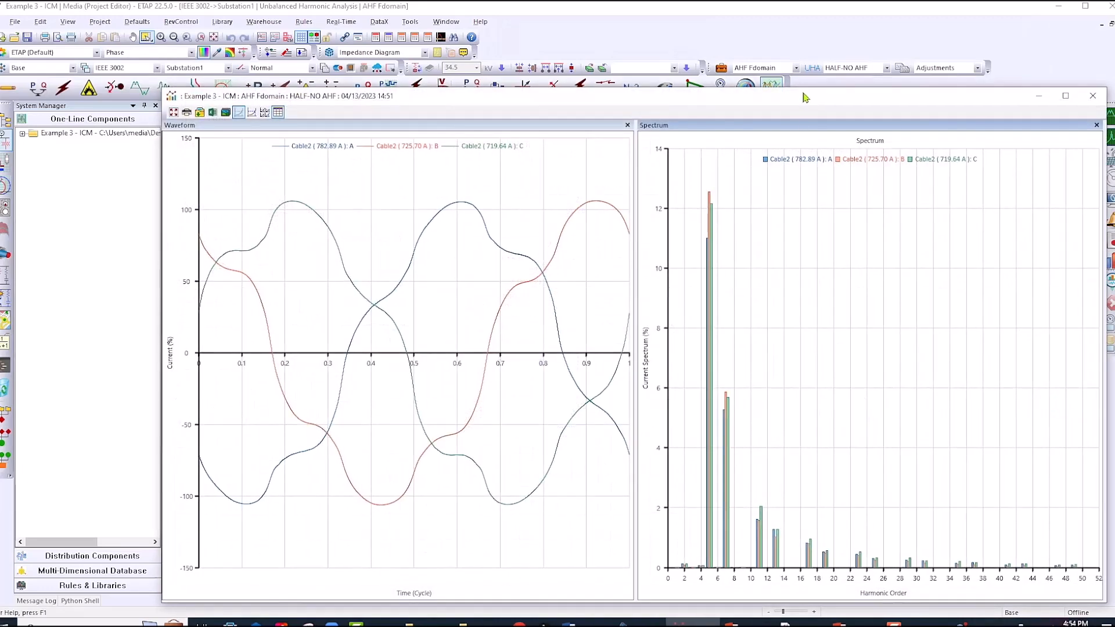
Shrink and reposition the Cable2 plot window, and read the fifth-order harmonic current from the spectrum.
drag(803, 94, 745, 73)
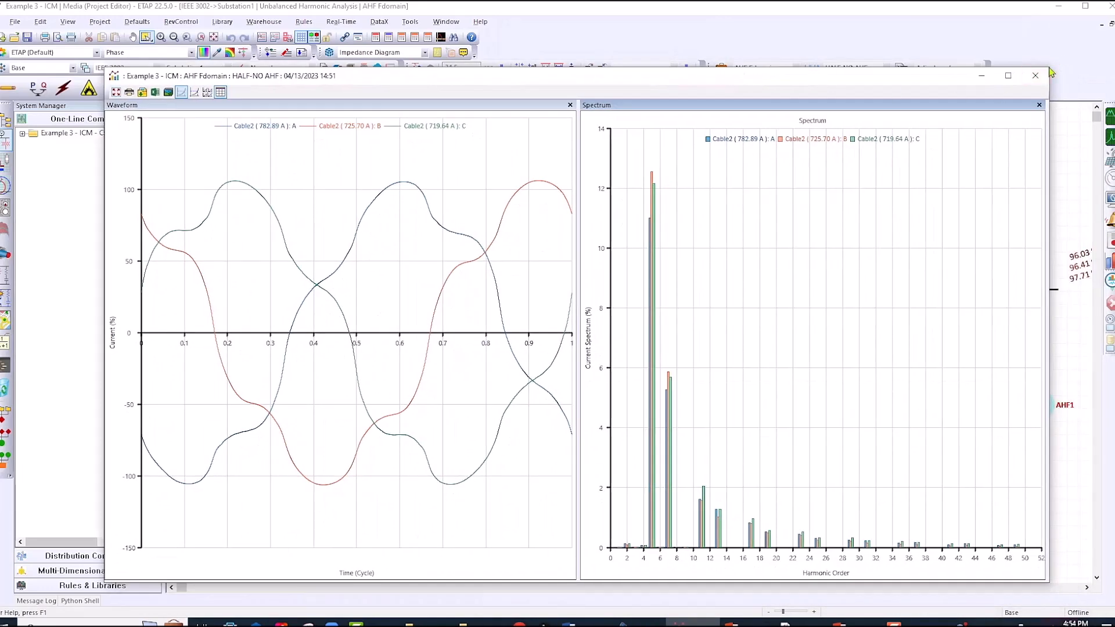
drag(1049, 68, 831, 364)
drag(653, 377, 748, 138)
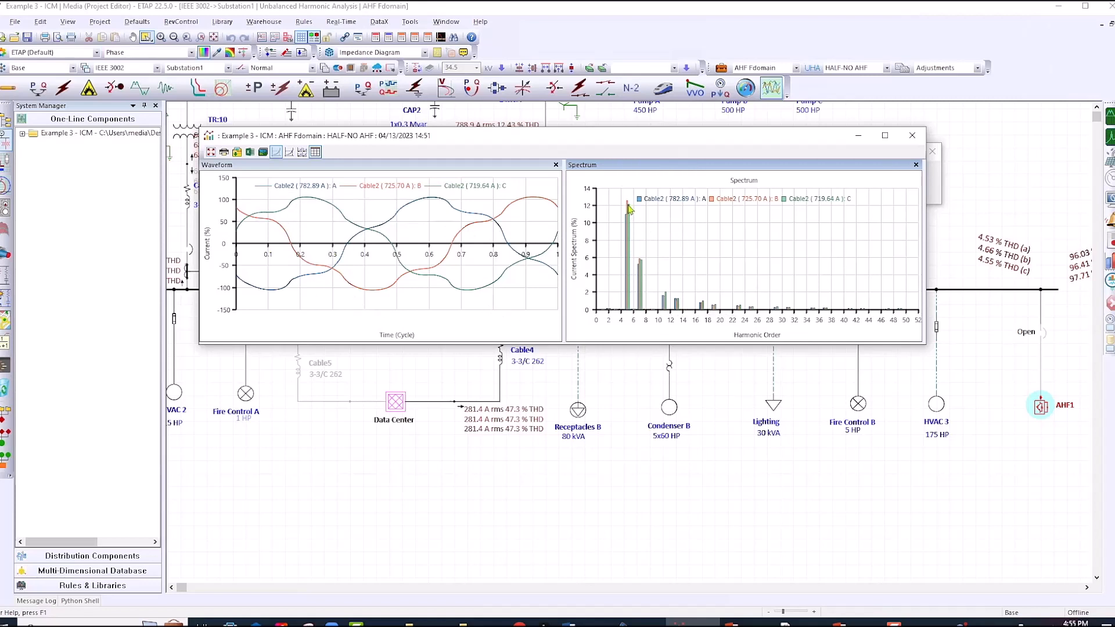
mouse_move(630, 314)
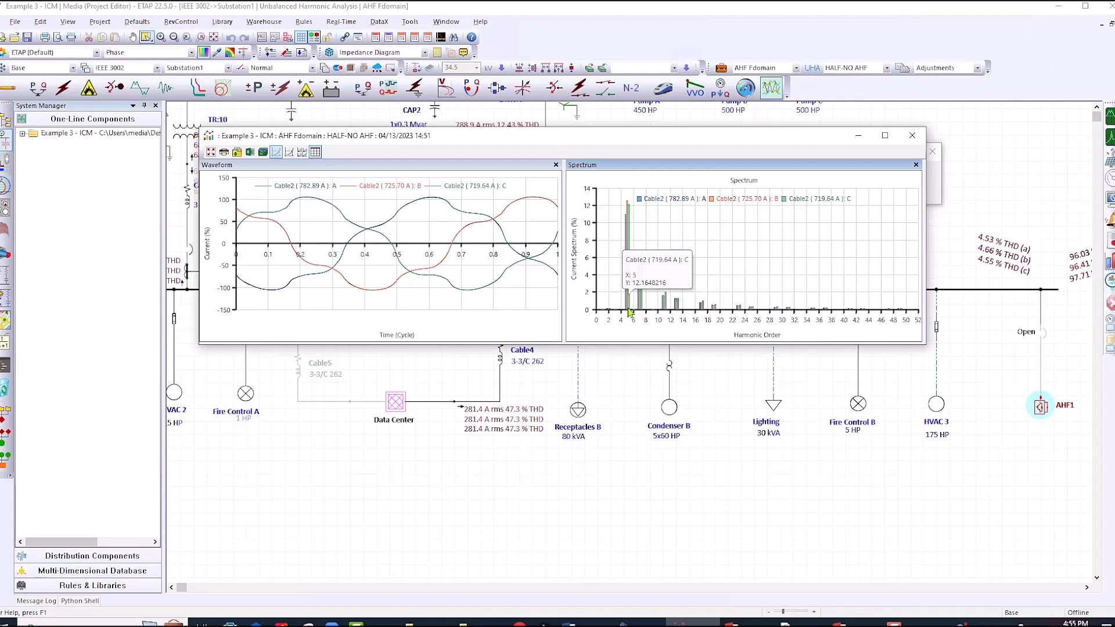
Compare the HALF-NO AHF Cable2 harmonic plots with the current distortion results on the one-line diagram, and minimize the plot window.
drag(633, 140, 635, 188)
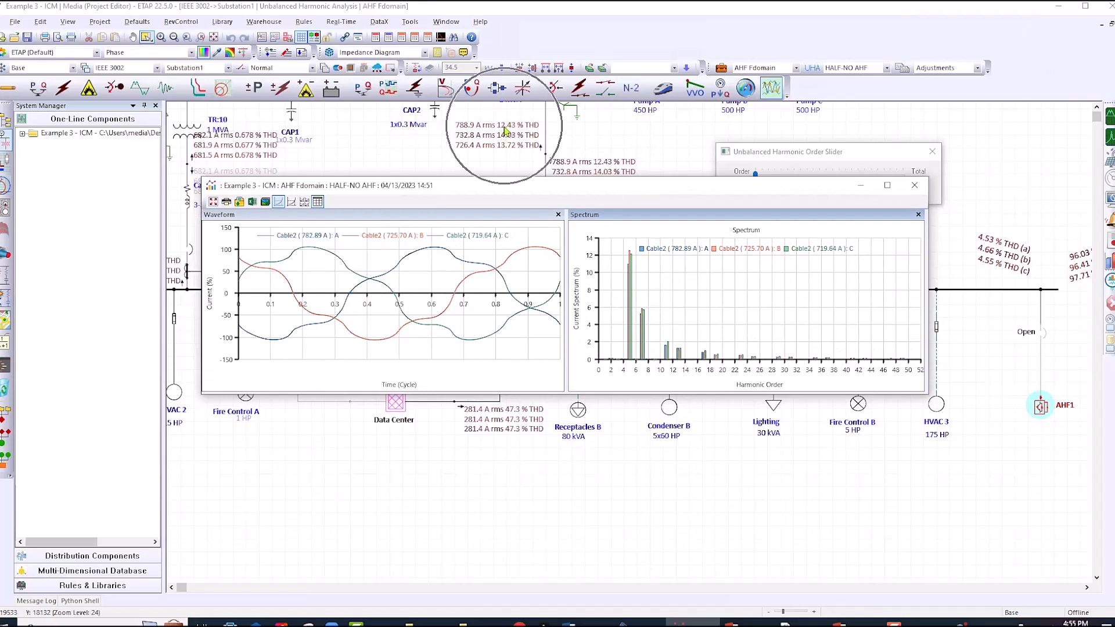
mouse_move(643, 354)
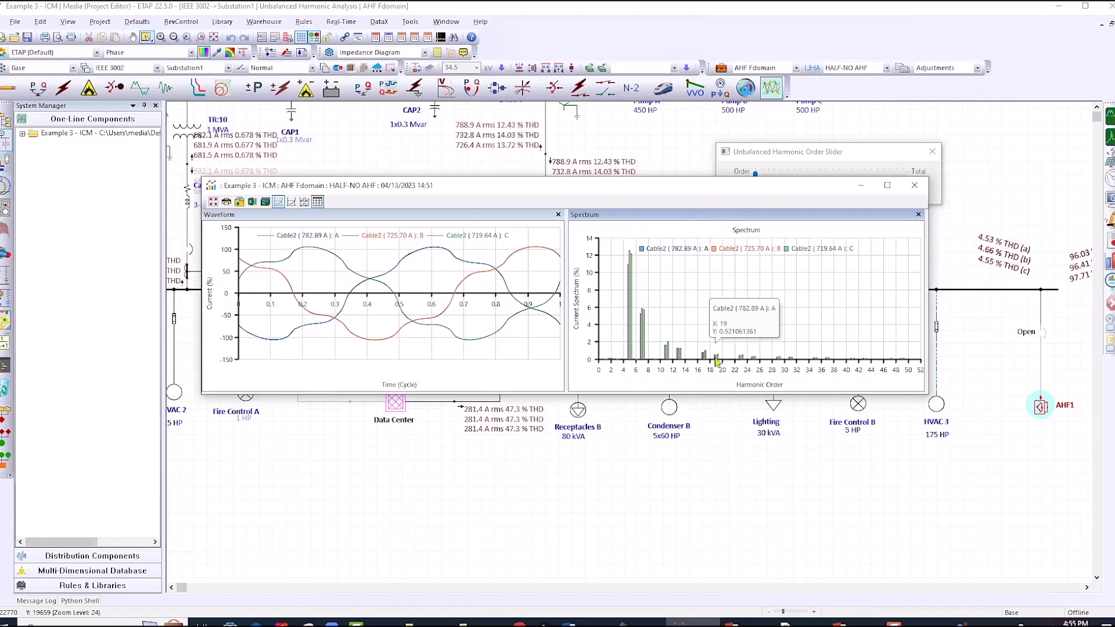
drag(661, 187, 601, 351)
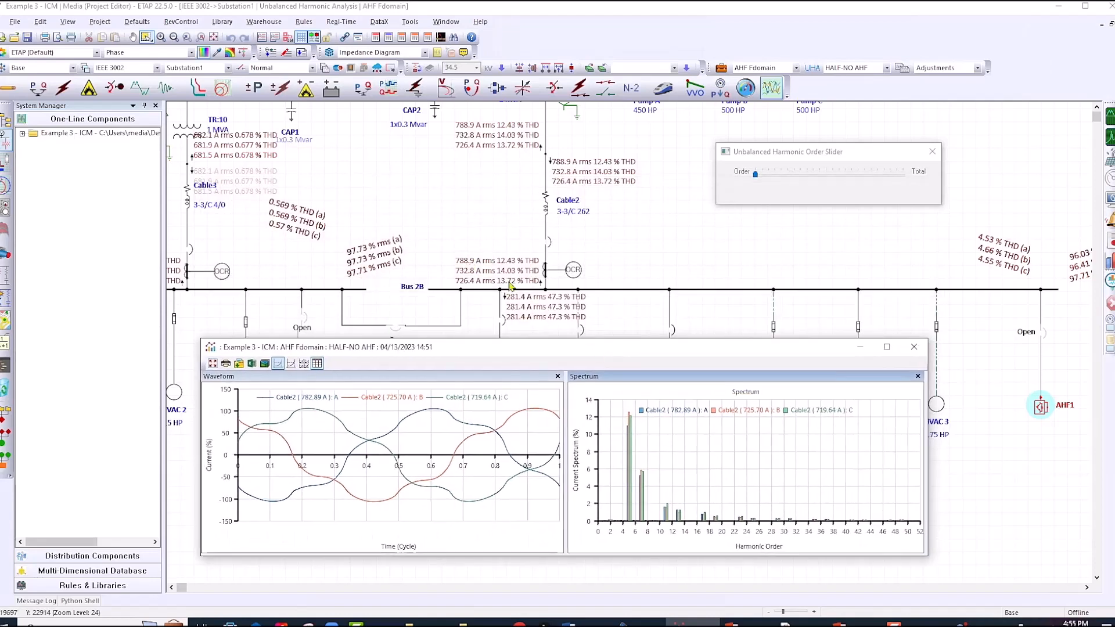
click(530, 262)
click(859, 350)
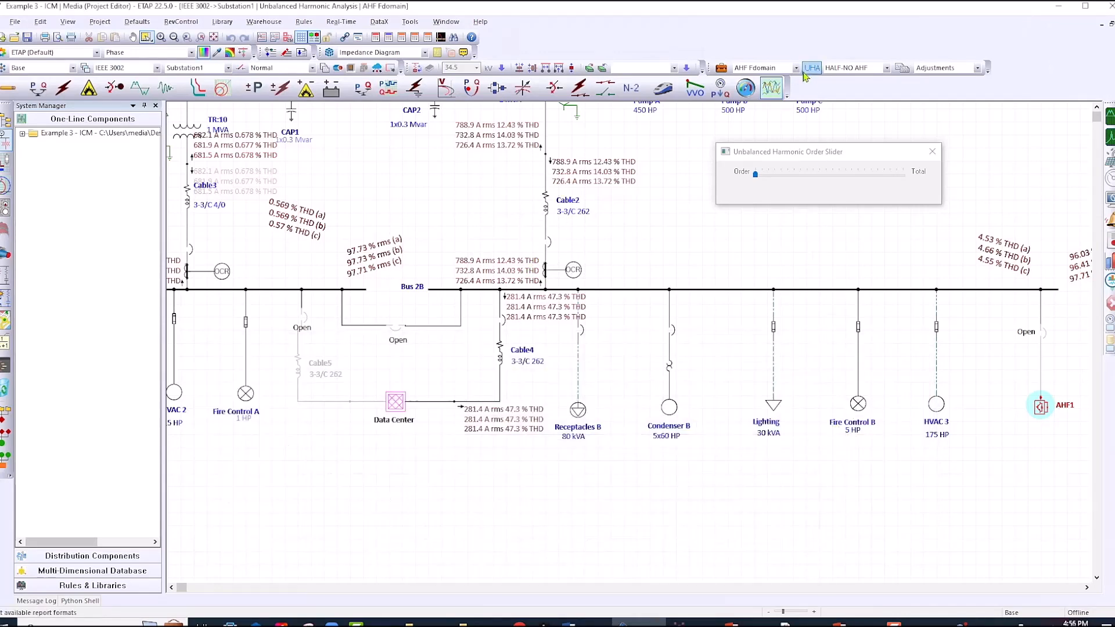
Select HALF- AHF ON as the output report and switch the network configuration to AHF ON.
click(888, 69)
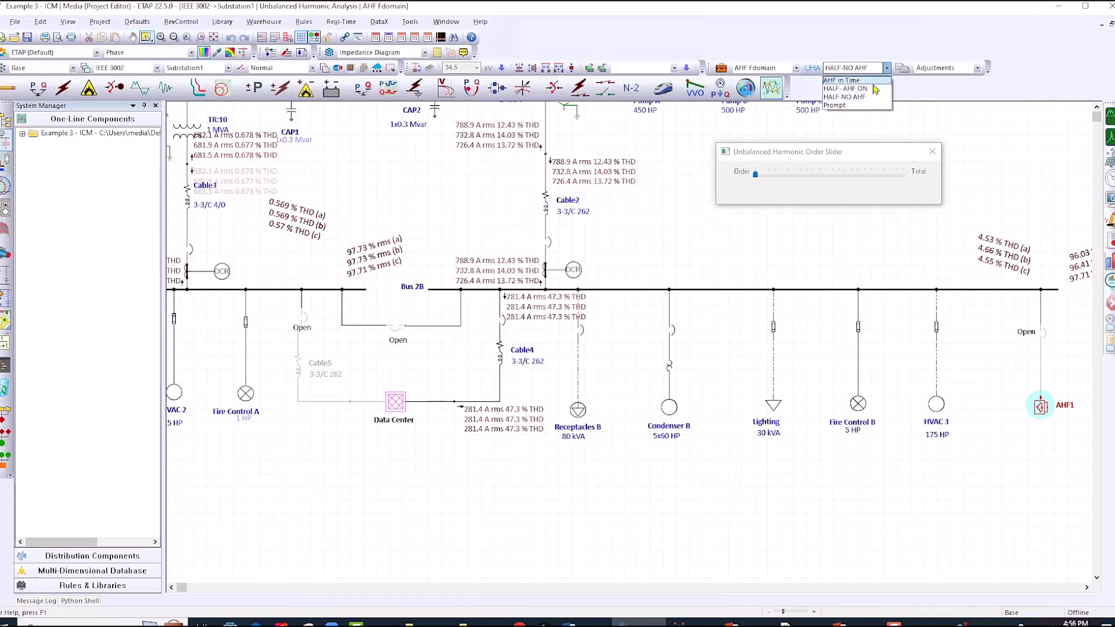
click(864, 94)
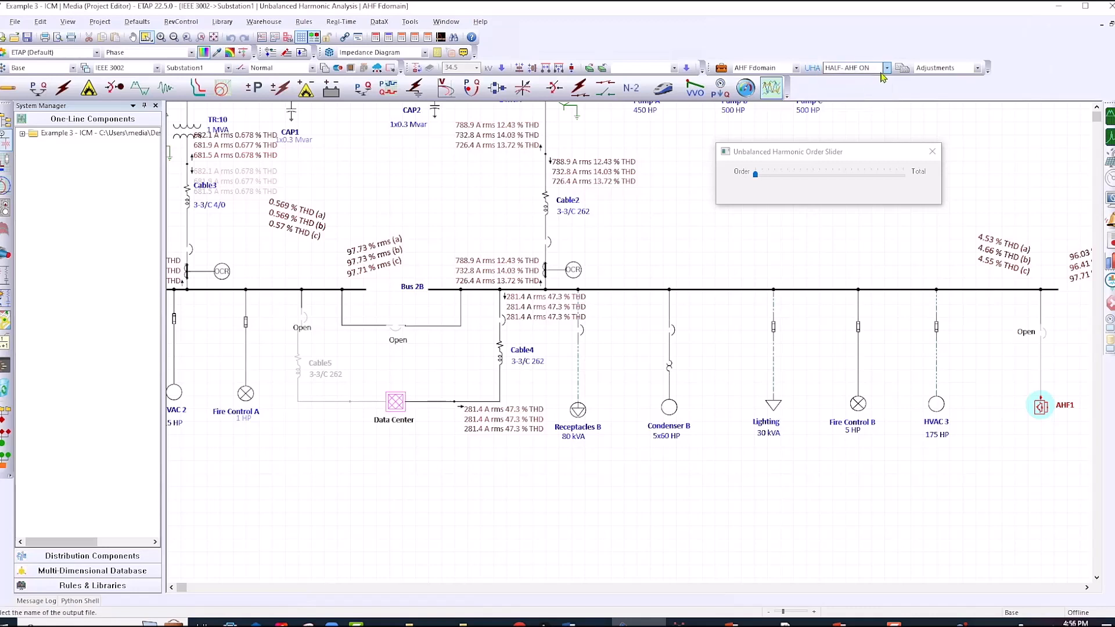
click(312, 68)
click(273, 108)
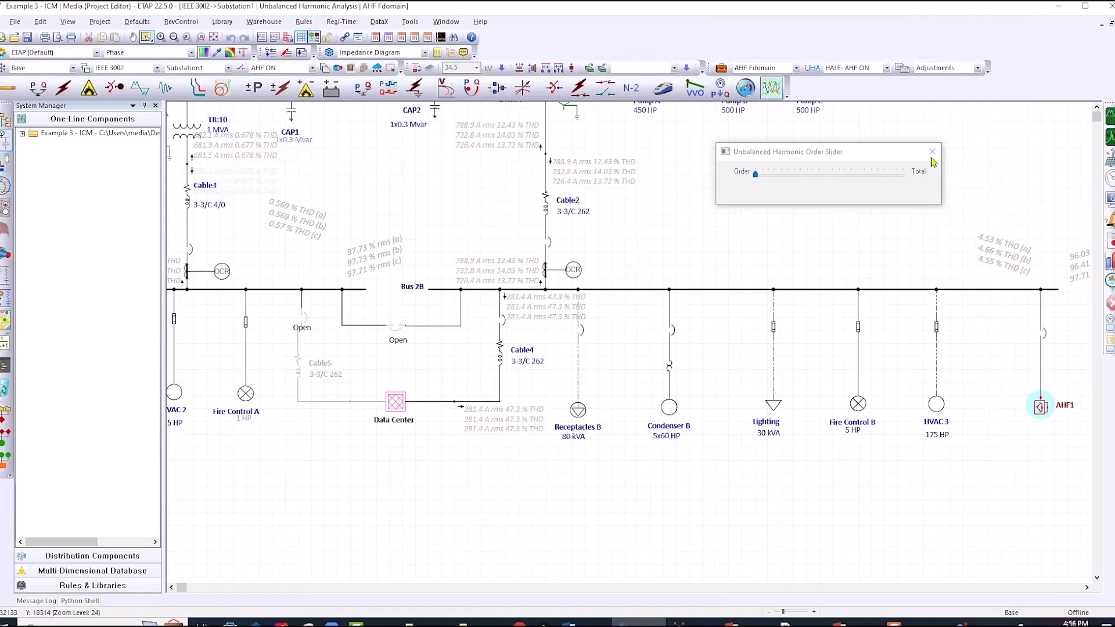
Enable Harmonic Mode in AHF1's rating settings and open the harmonic spectrum for manual priority beside the filter editor.
click(1008, 453)
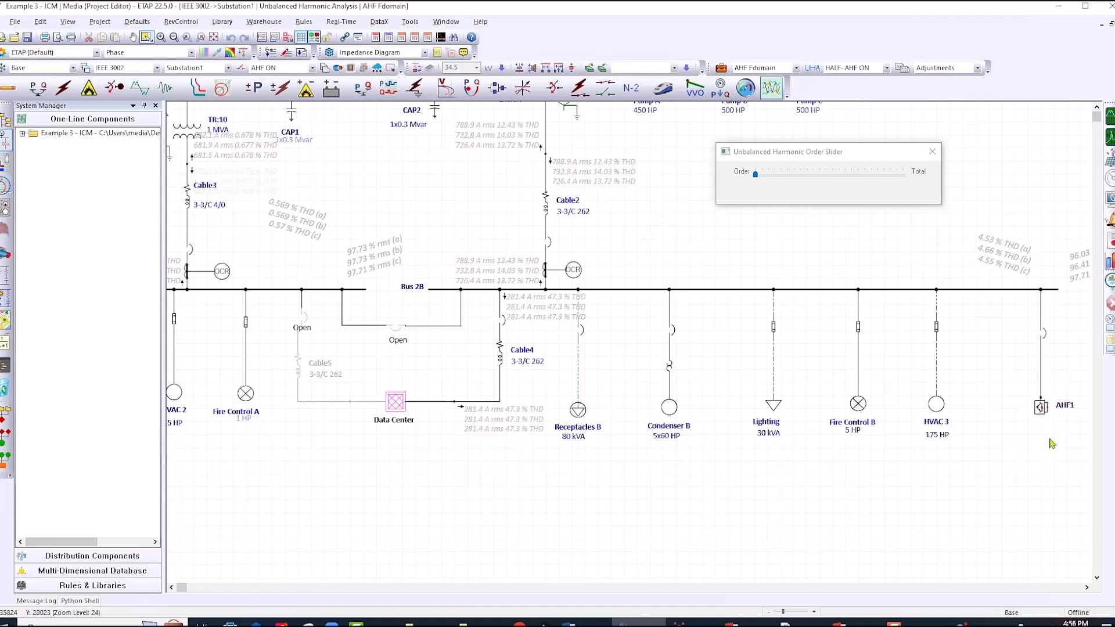
double_click(1041, 408)
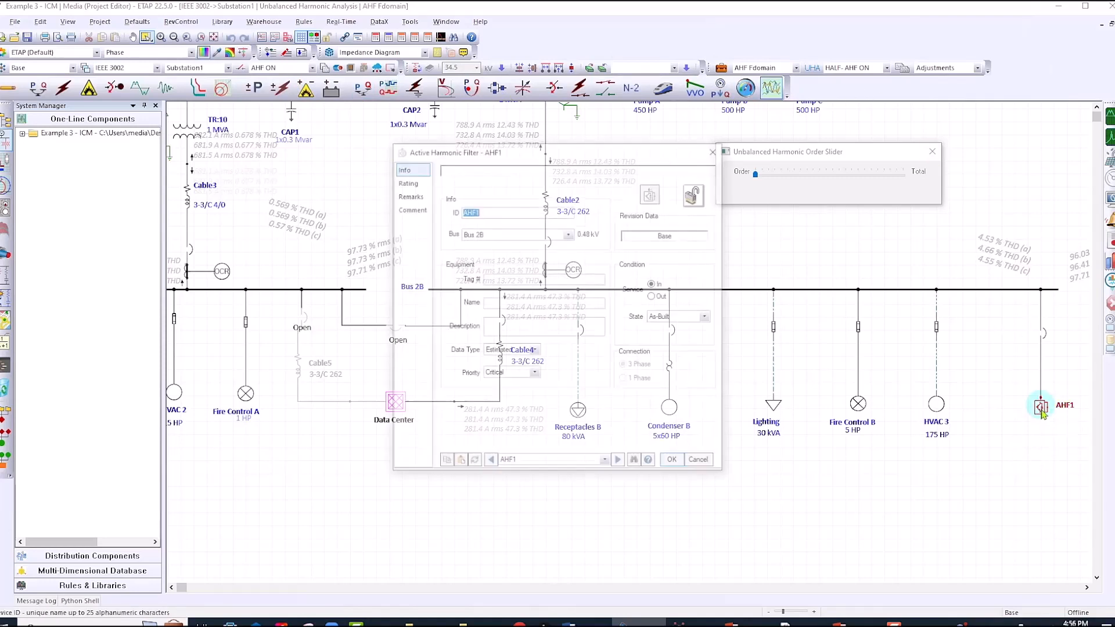
click(405, 181)
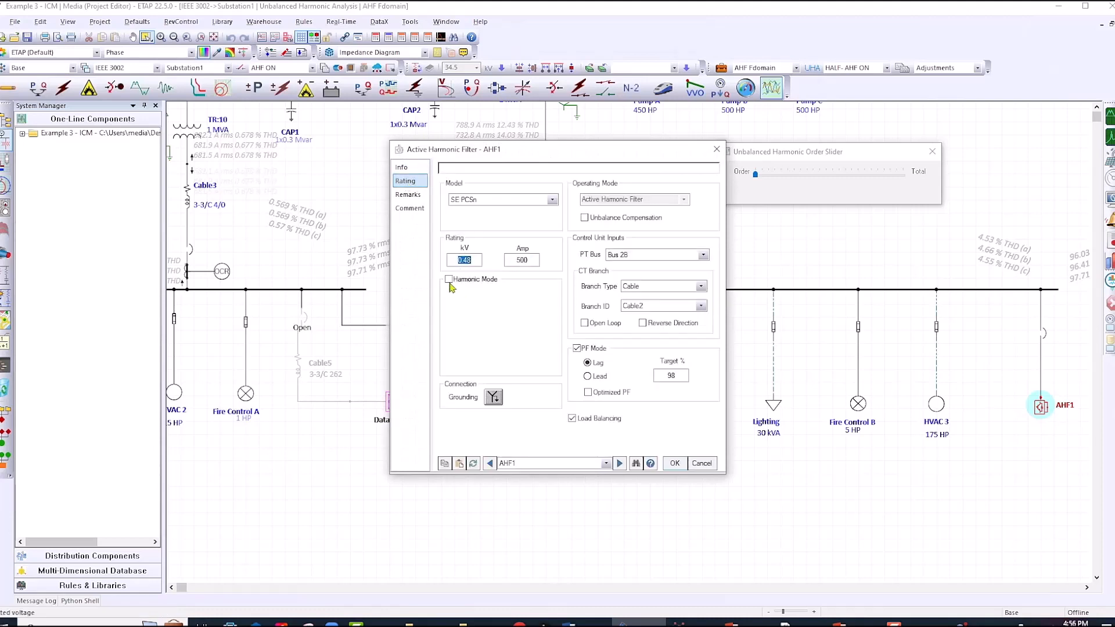
click(450, 280)
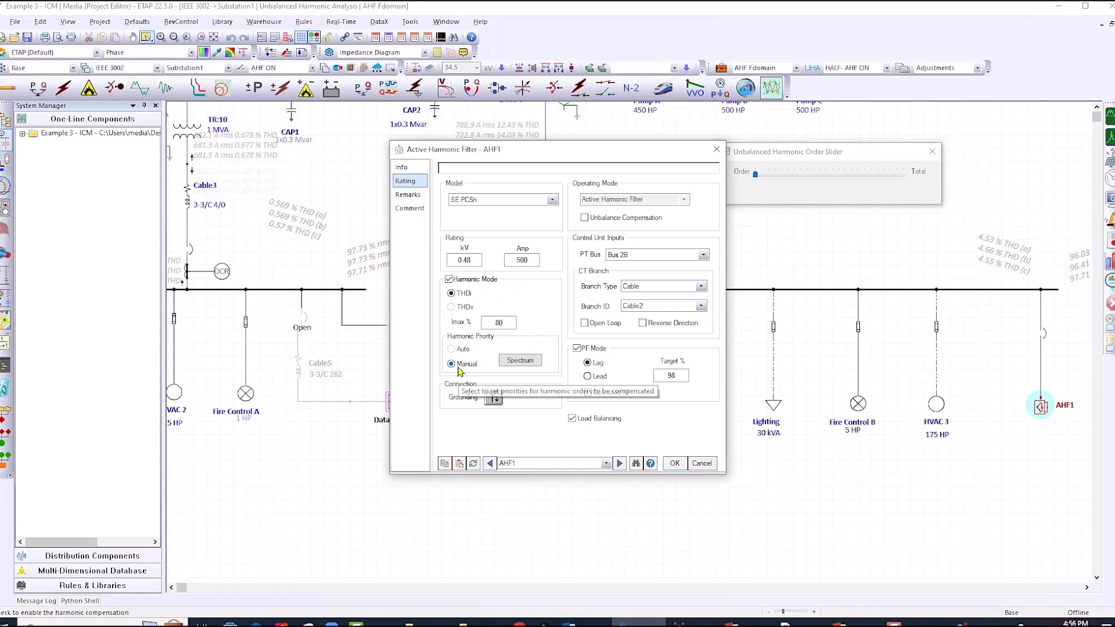
click(518, 364)
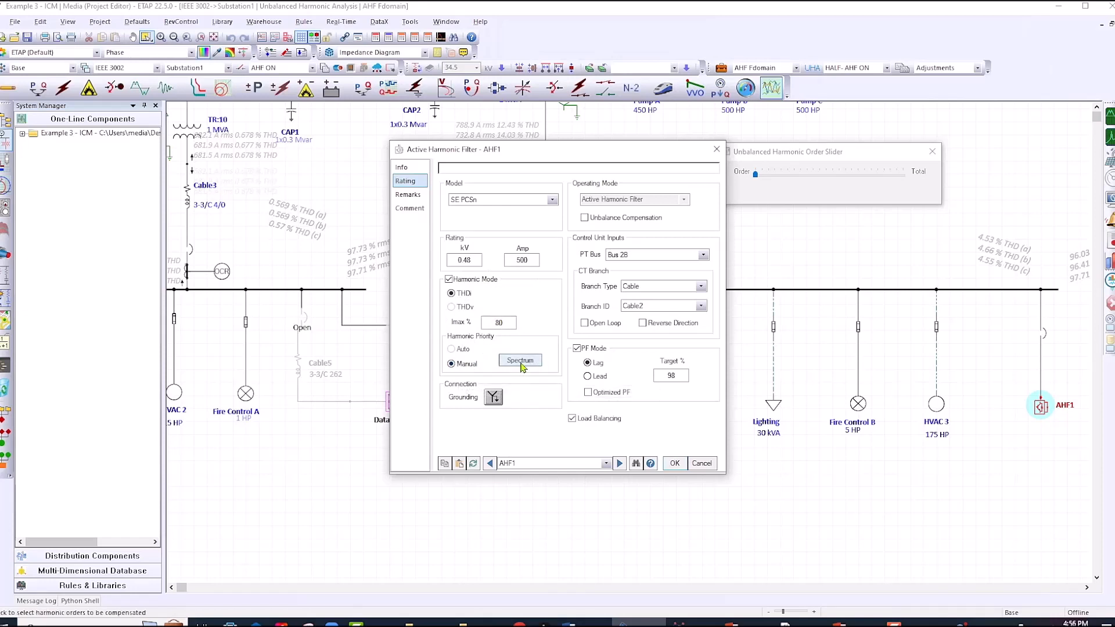
drag(570, 211, 871, 224)
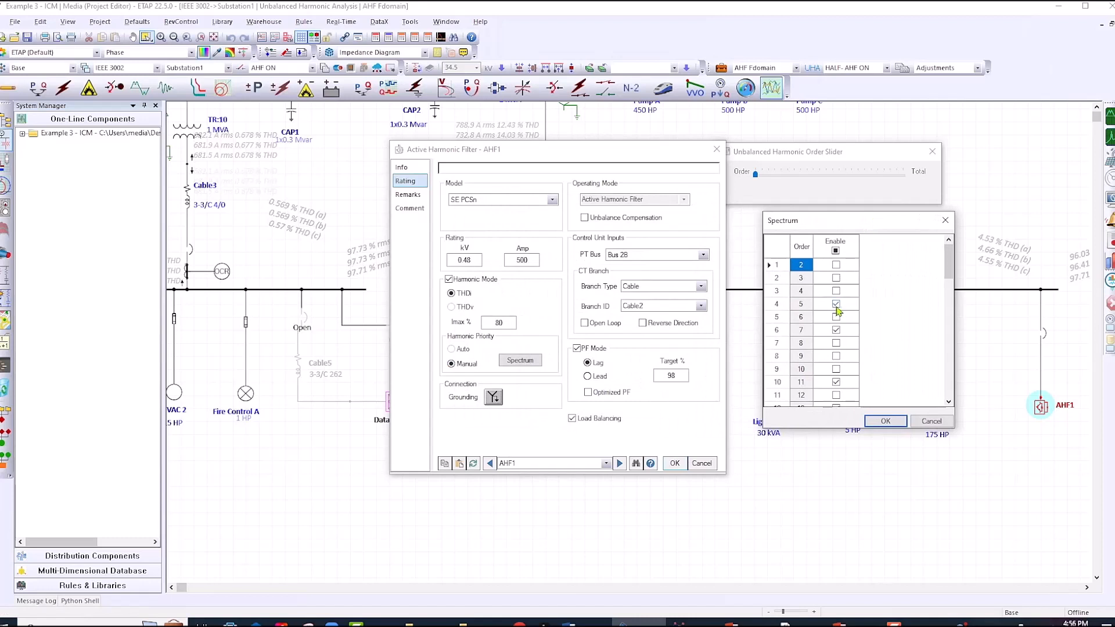
scroll(866, 366, down, 2)
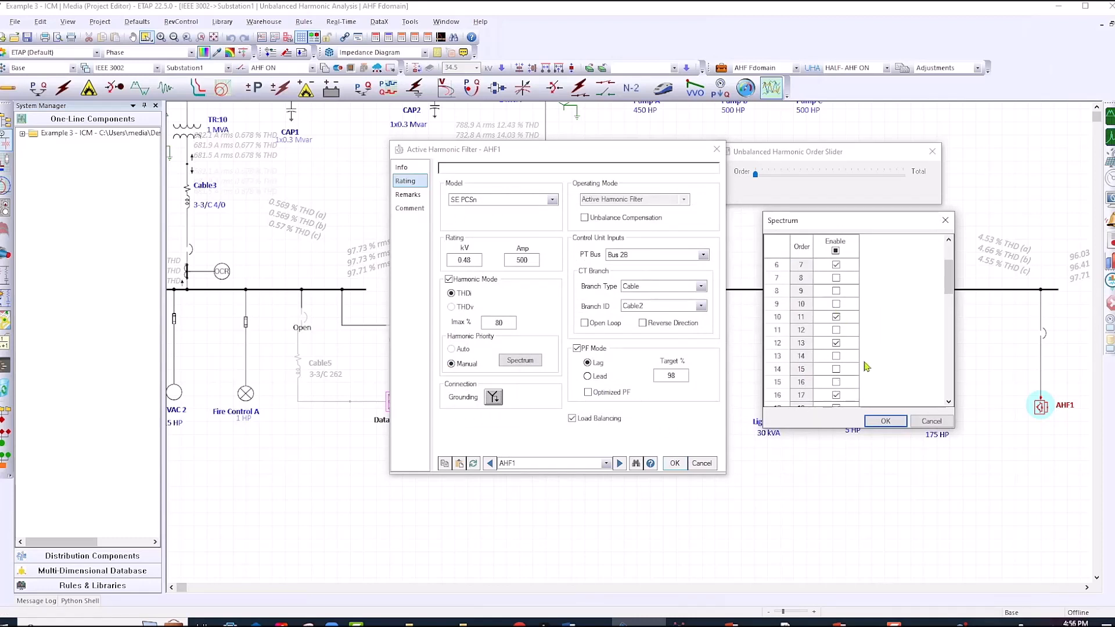
scroll(854, 364, down, 2)
click(837, 330)
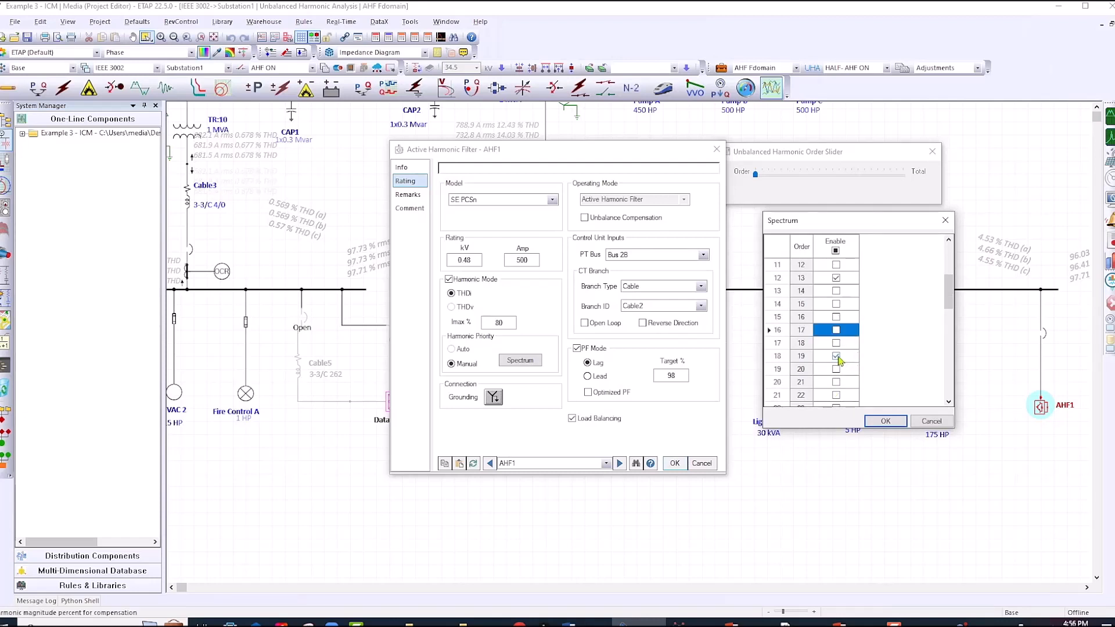
click(837, 356)
click(836, 331)
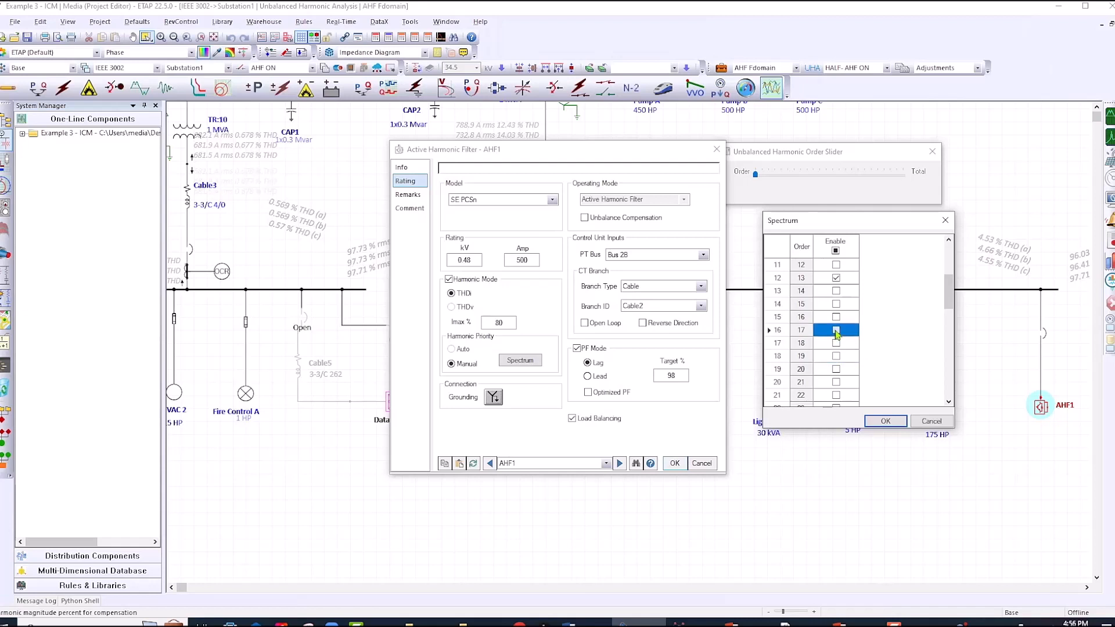
click(837, 357)
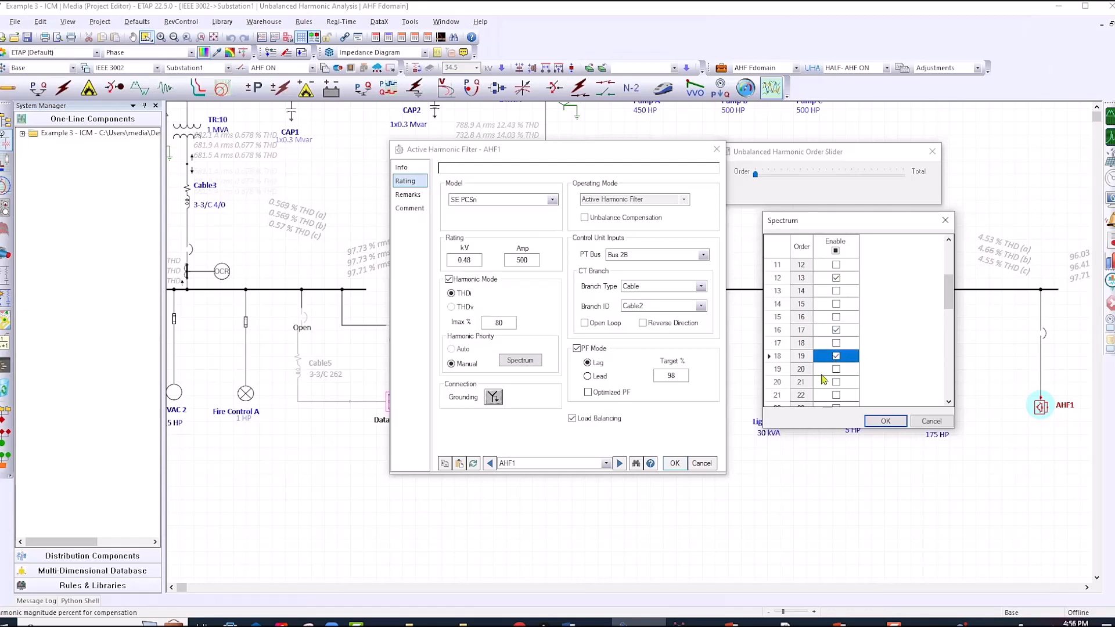
Clear all harmonic orders in AHF1's spectrum, enable only orders 5, 7, 11 and 13, and accept the spectrum.
scroll(846, 356, up, 3)
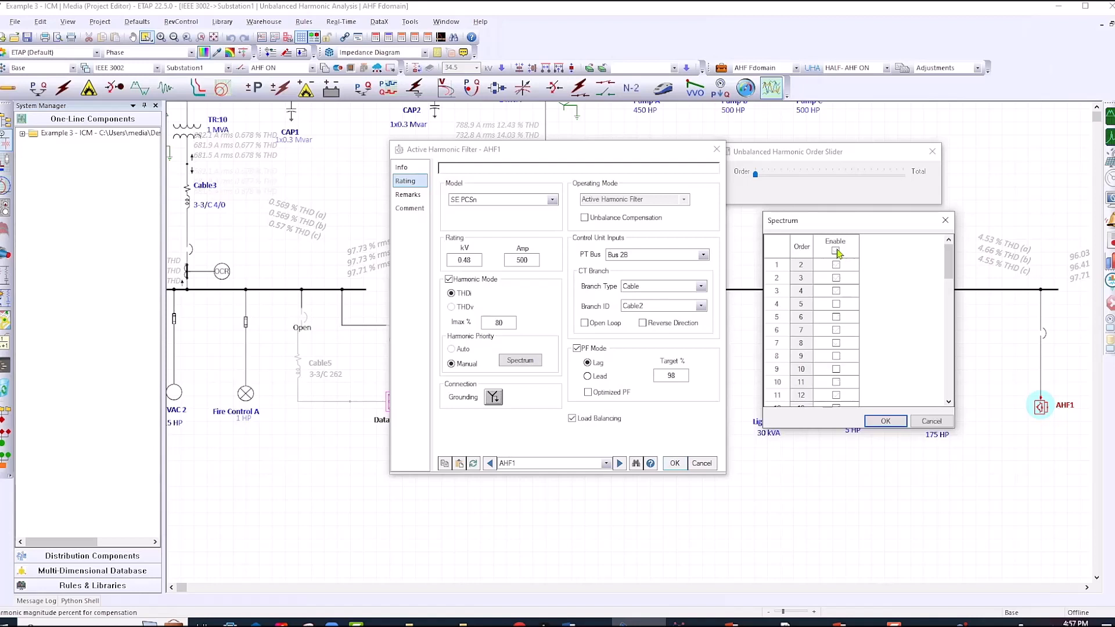
click(836, 304)
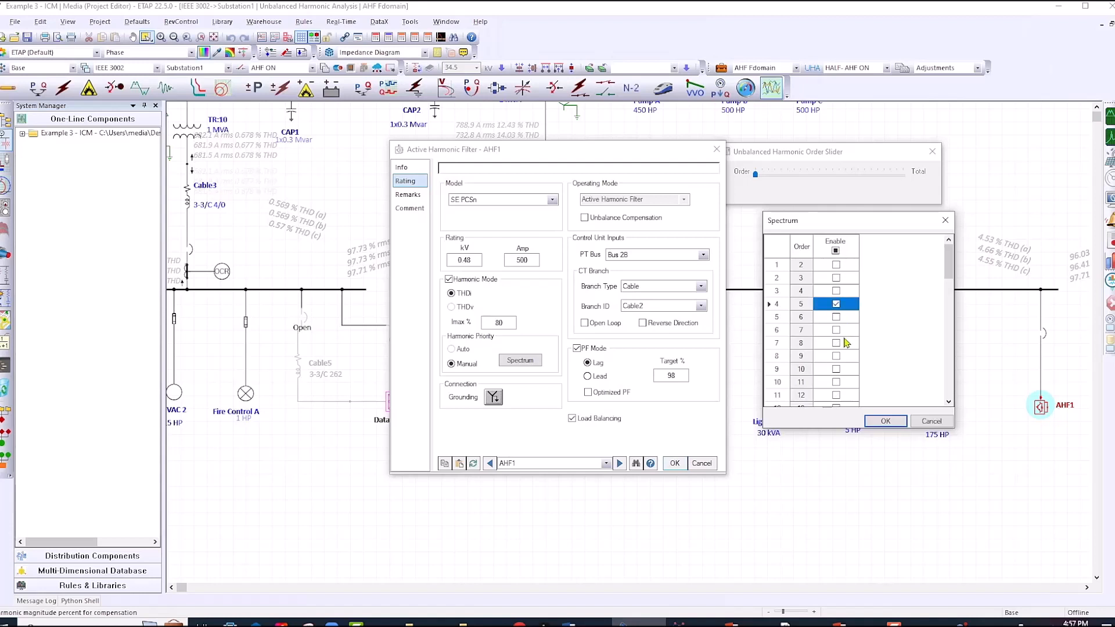
click(837, 330)
scroll(838, 349, down, 2)
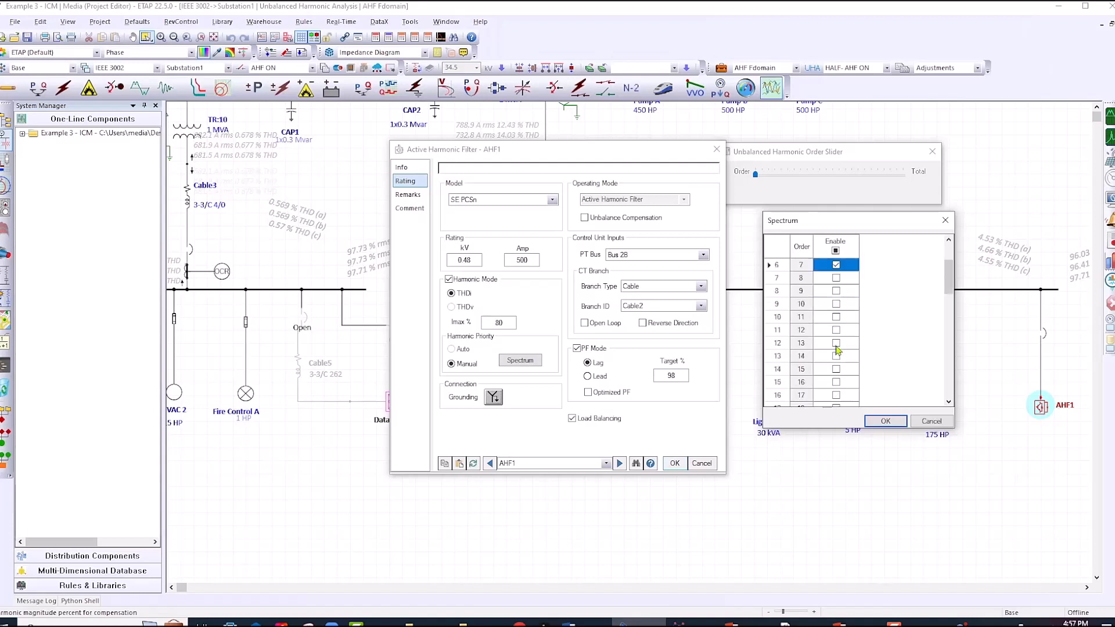
click(836, 316)
click(836, 343)
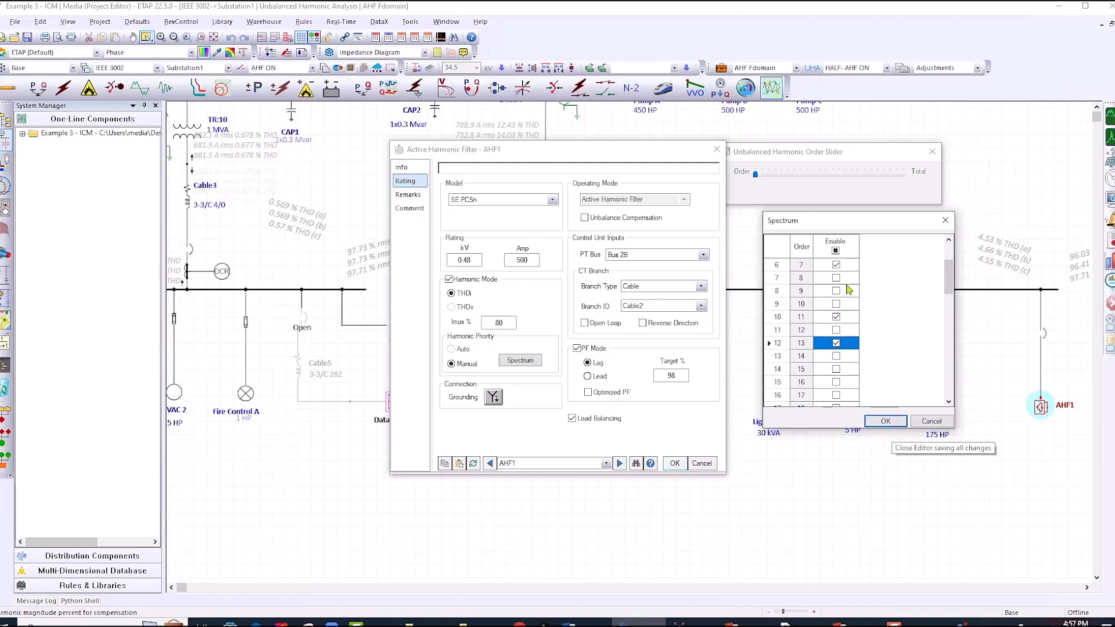
click(884, 421)
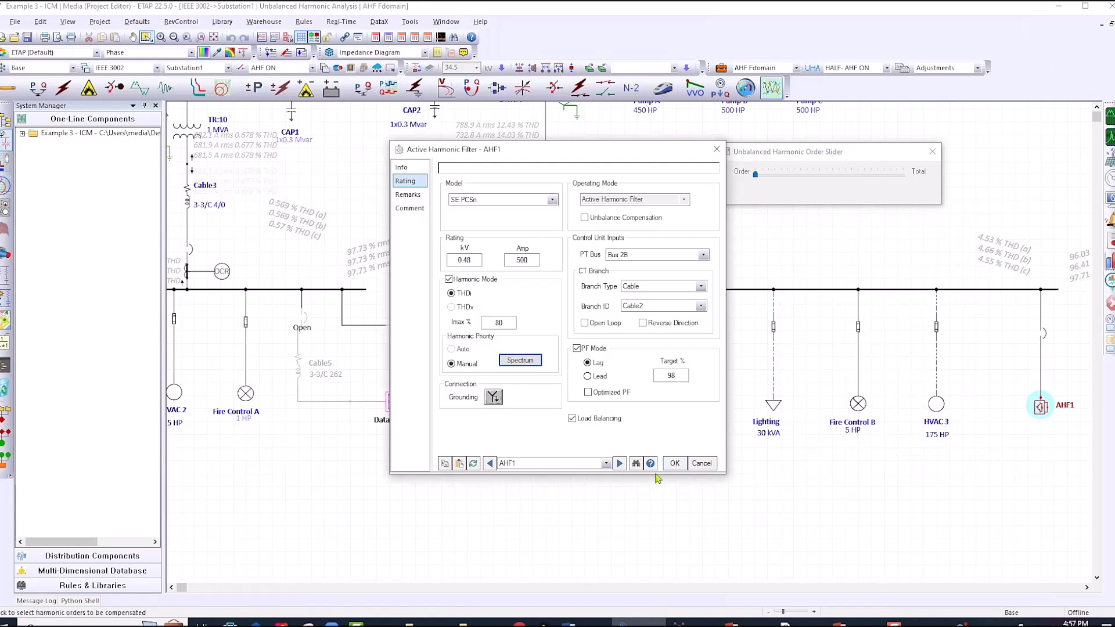
Accept AHF1's settings and rerun the unbalanced harmonic load flow to review the Cable2 current distortion.
click(674, 465)
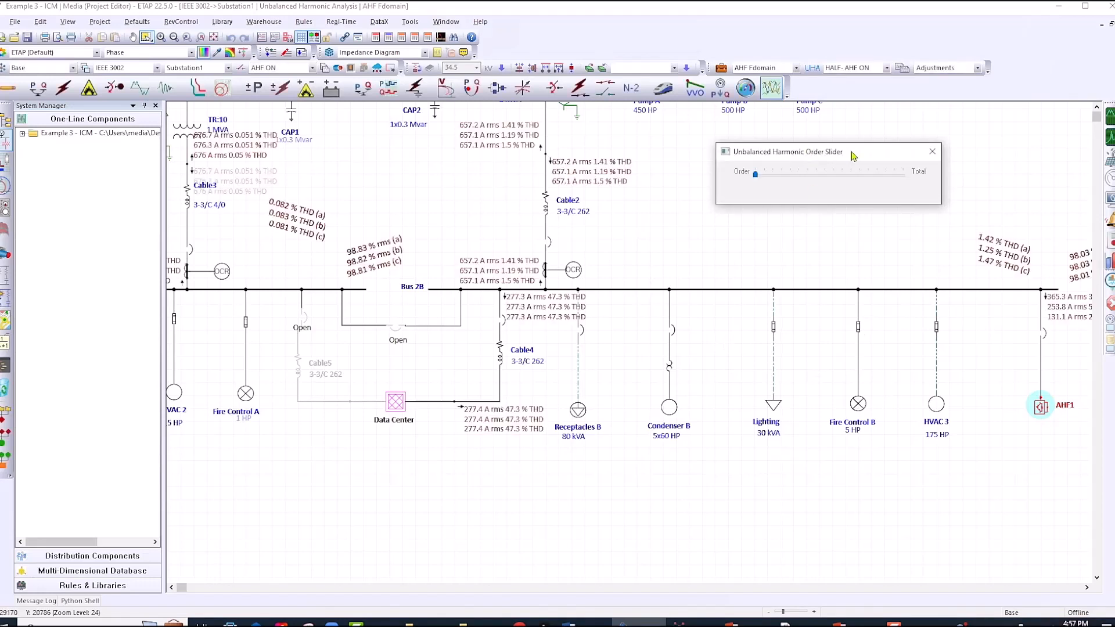
drag(854, 155, 770, 222)
click(514, 273)
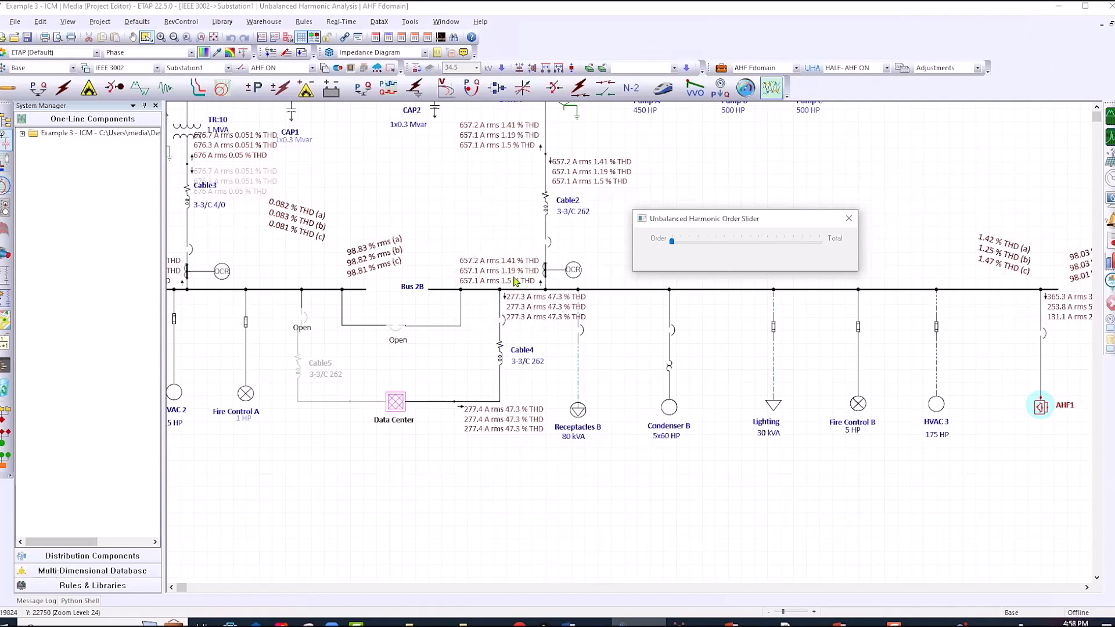
Plot the Cable2 phase A, B and C current waveforms and spectra from the HALF- AHF ON report, displayed by harmonic order.
click(1110, 263)
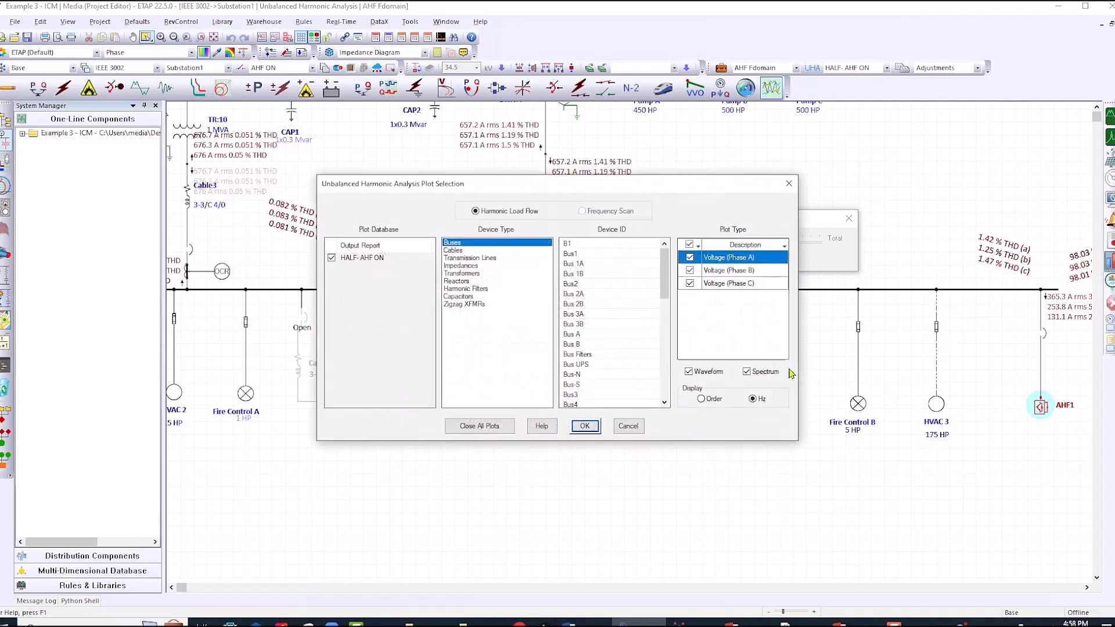
click(459, 255)
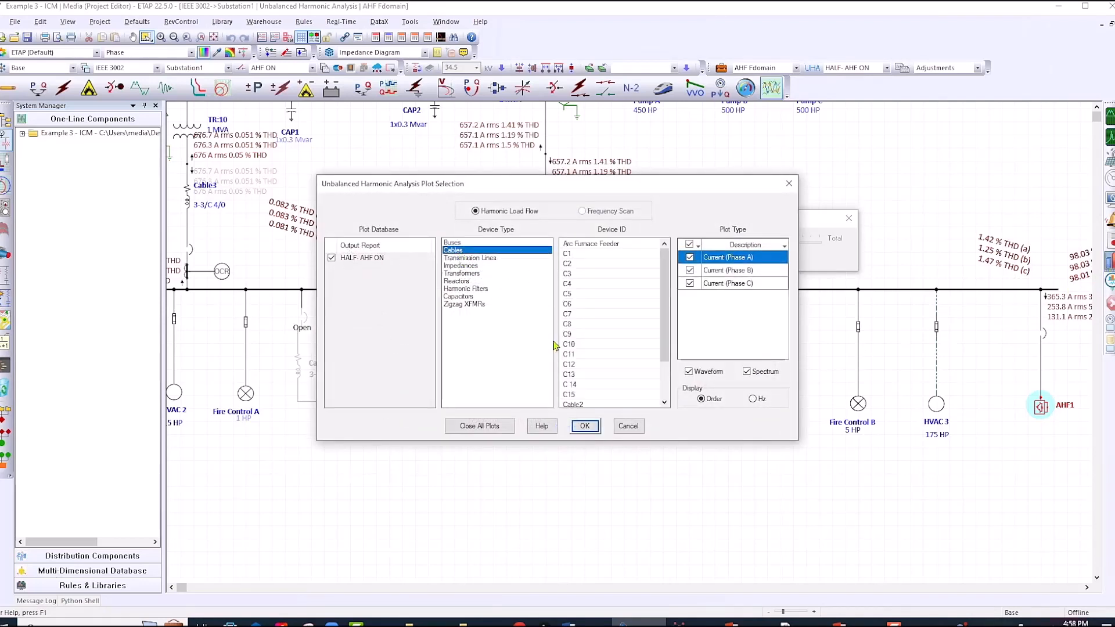
click(573, 405)
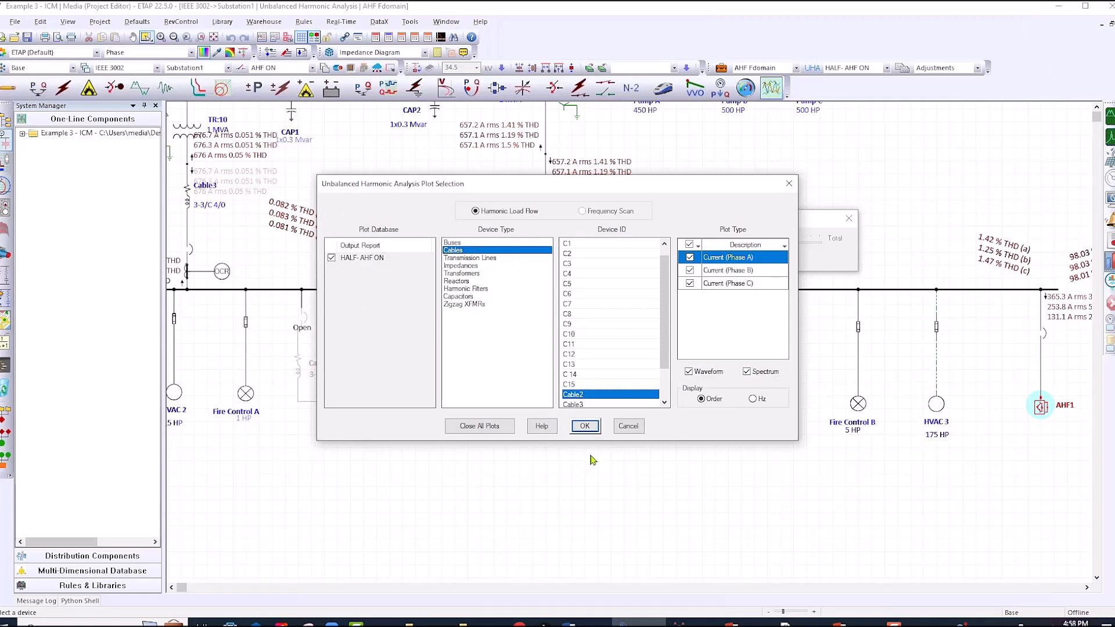
click(588, 428)
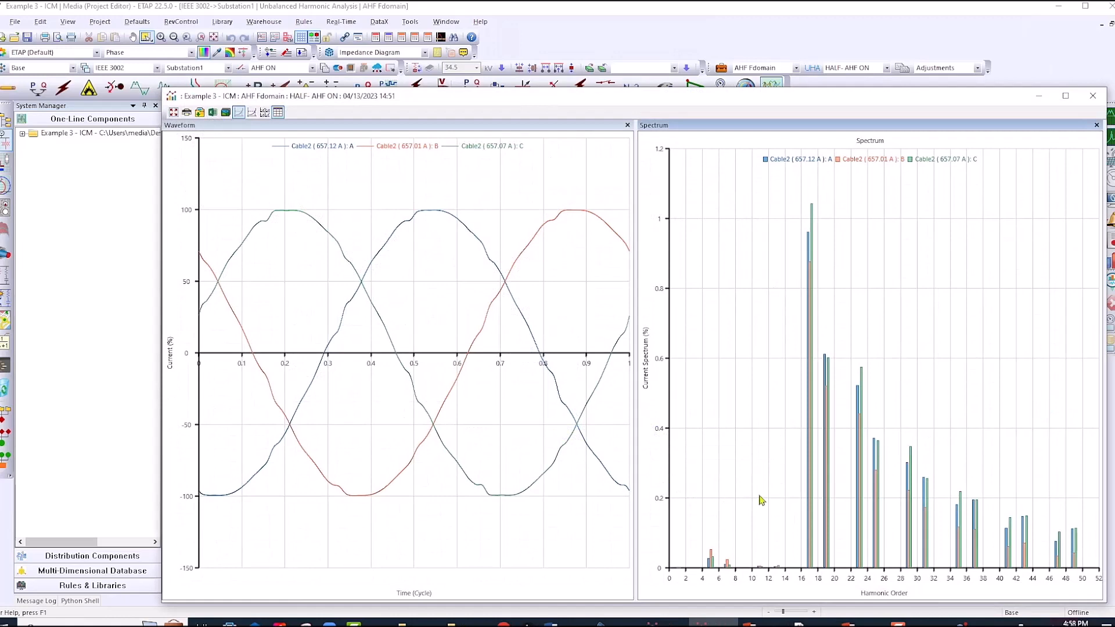
Shrink the HALF- AHF ON plot window and move it clear of the Bus 2B diagram area.
drag(1109, 91, 928, 434)
drag(799, 441, 890, 152)
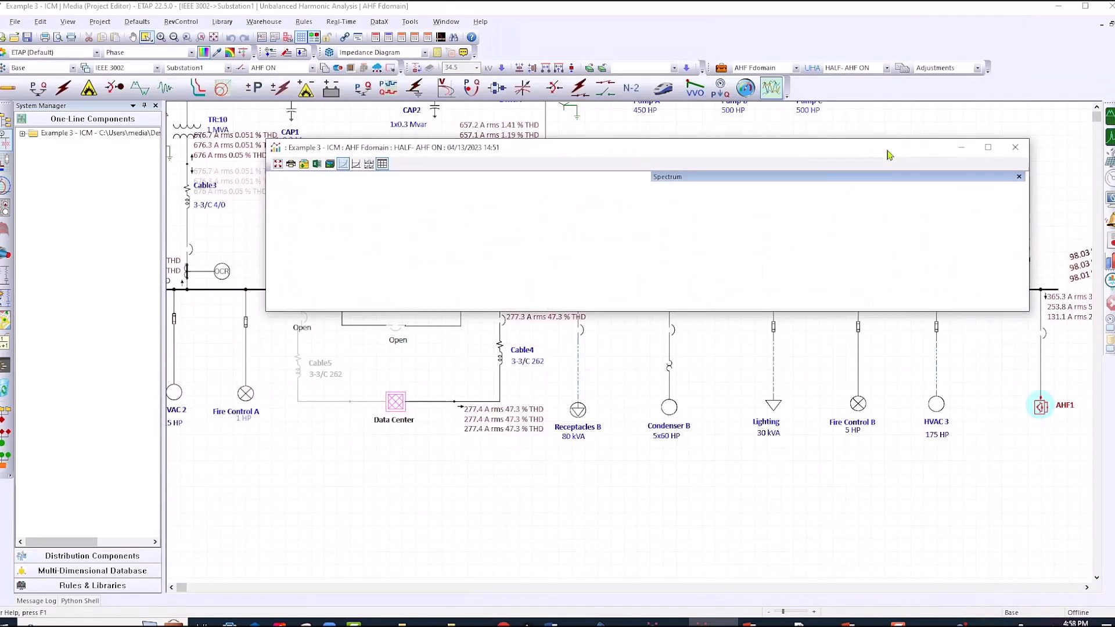
drag(1029, 312, 734, 442)
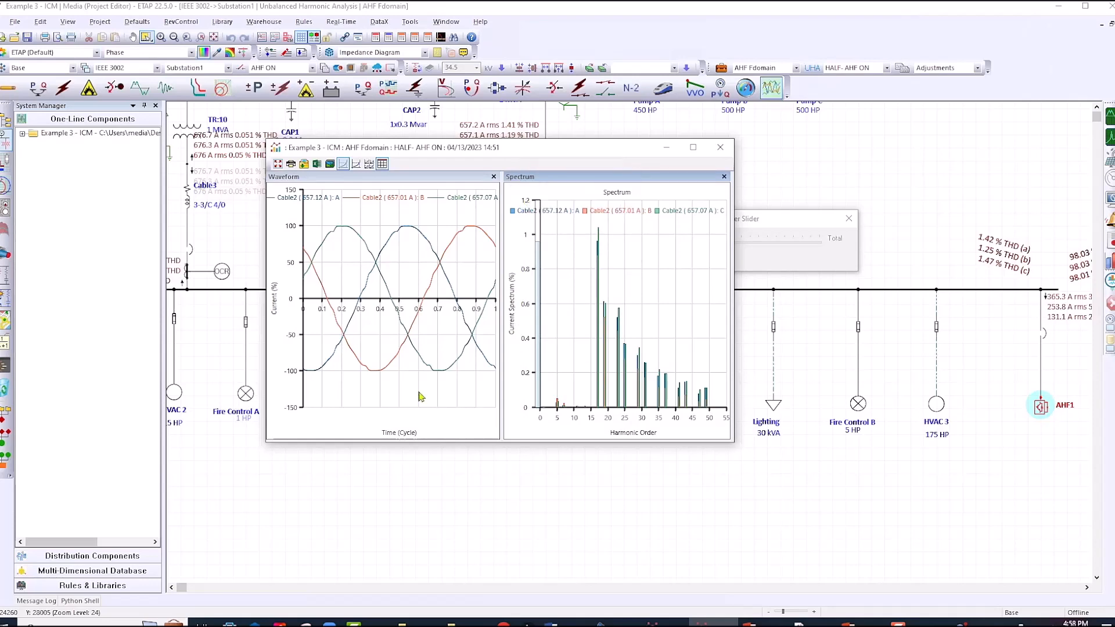
drag(533, 152, 317, 79)
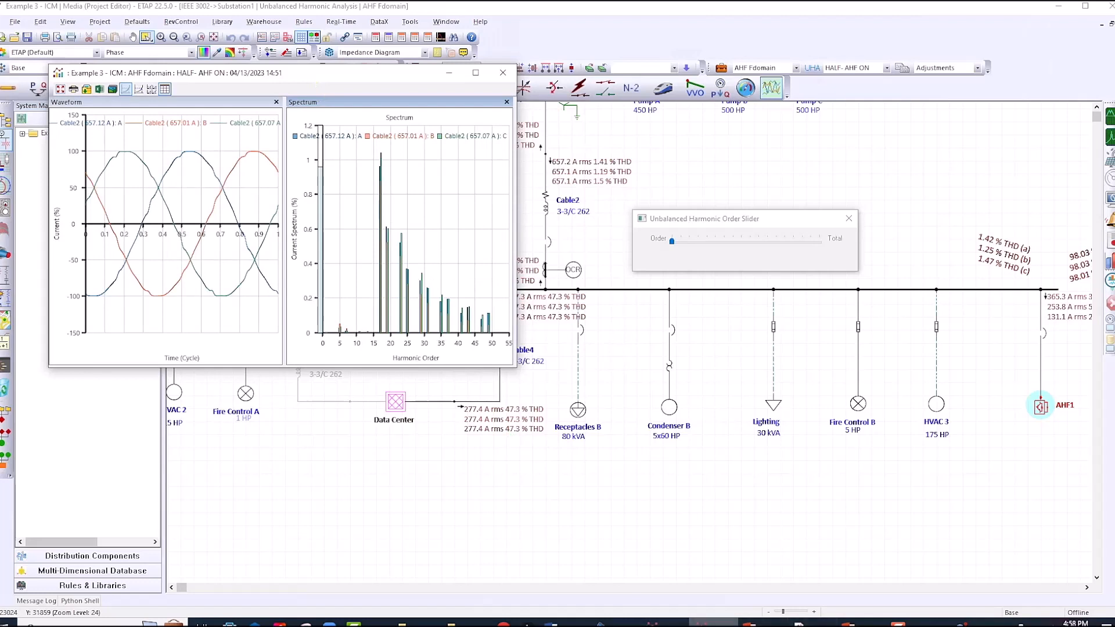
Restore and narrow the HALF-NO AHF plot window, then arrange both Cable2 plot windows to compare their waveforms and spectra.
mouse_move(709, 624)
click(670, 579)
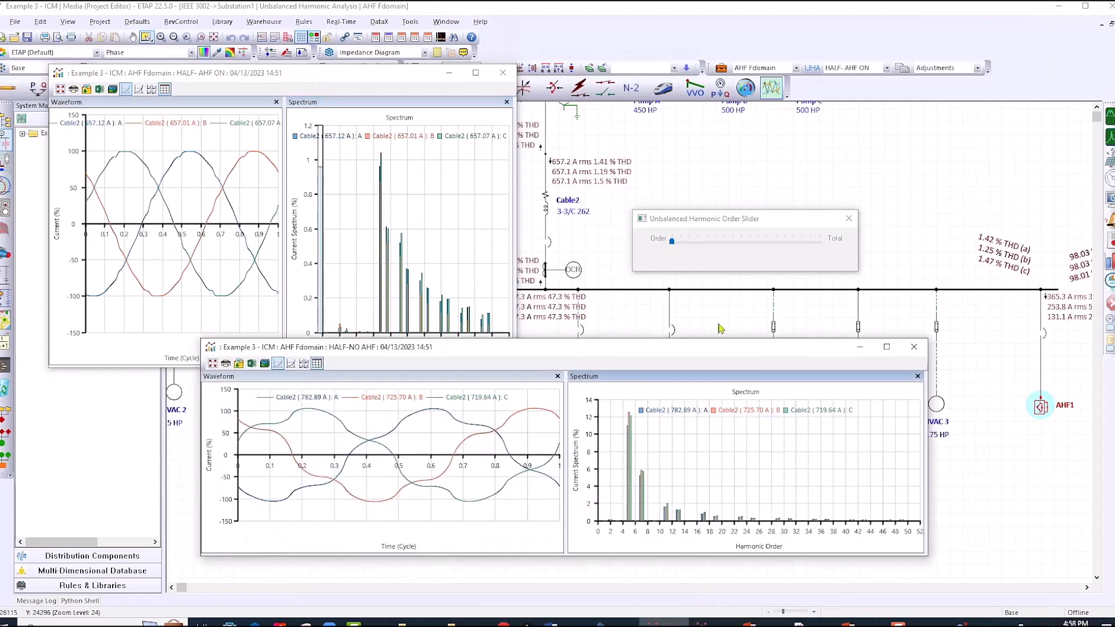
drag(927, 342, 692, 279)
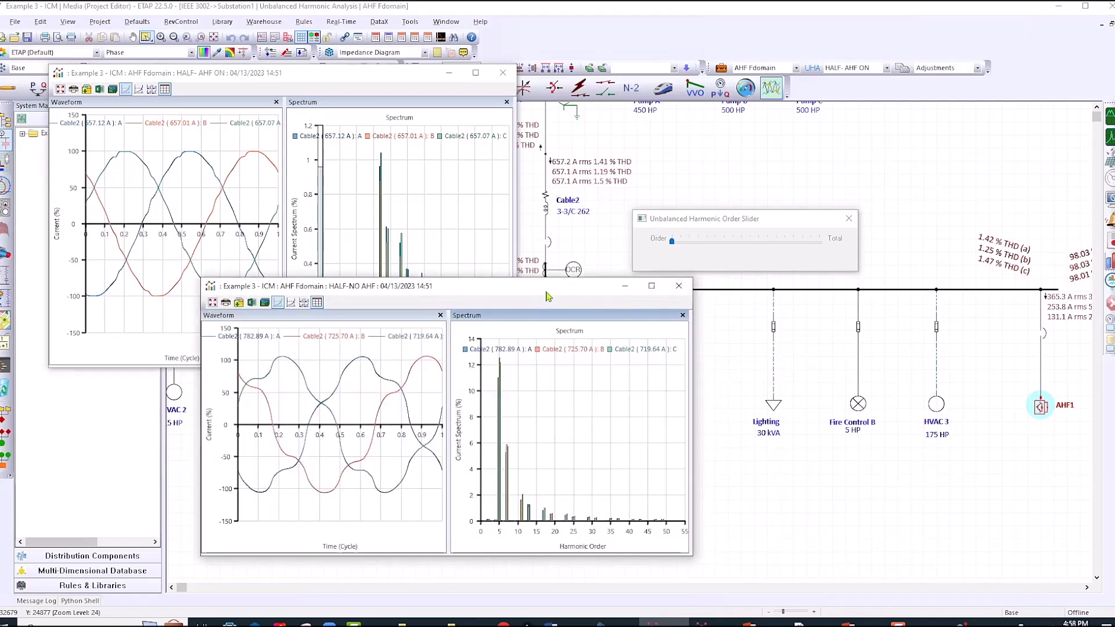
drag(547, 291, 899, 78)
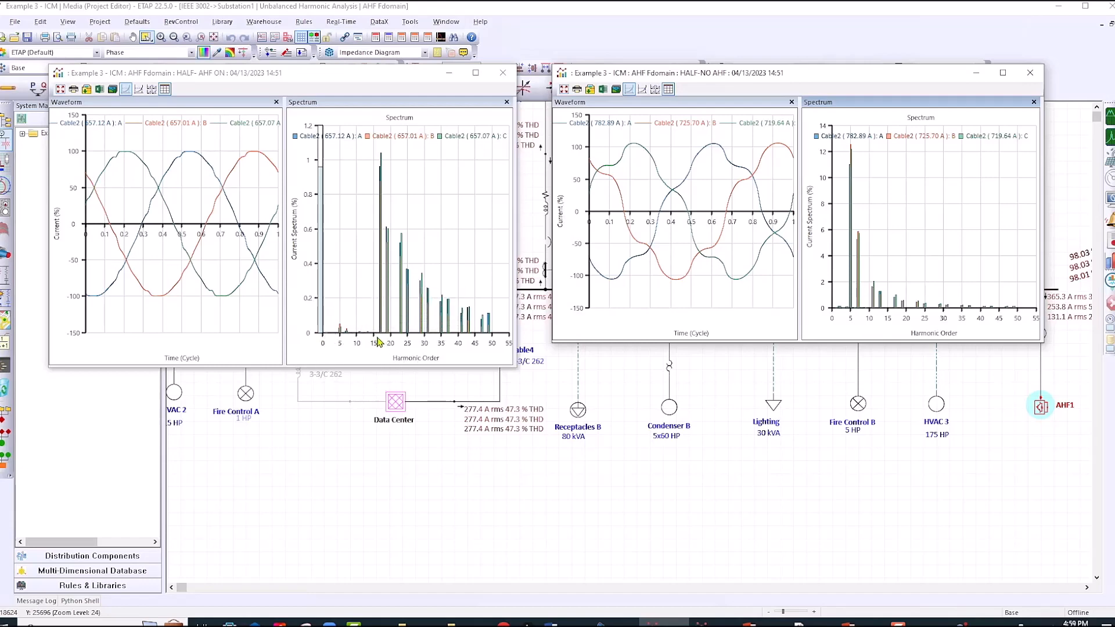
drag(340, 75, 692, 321)
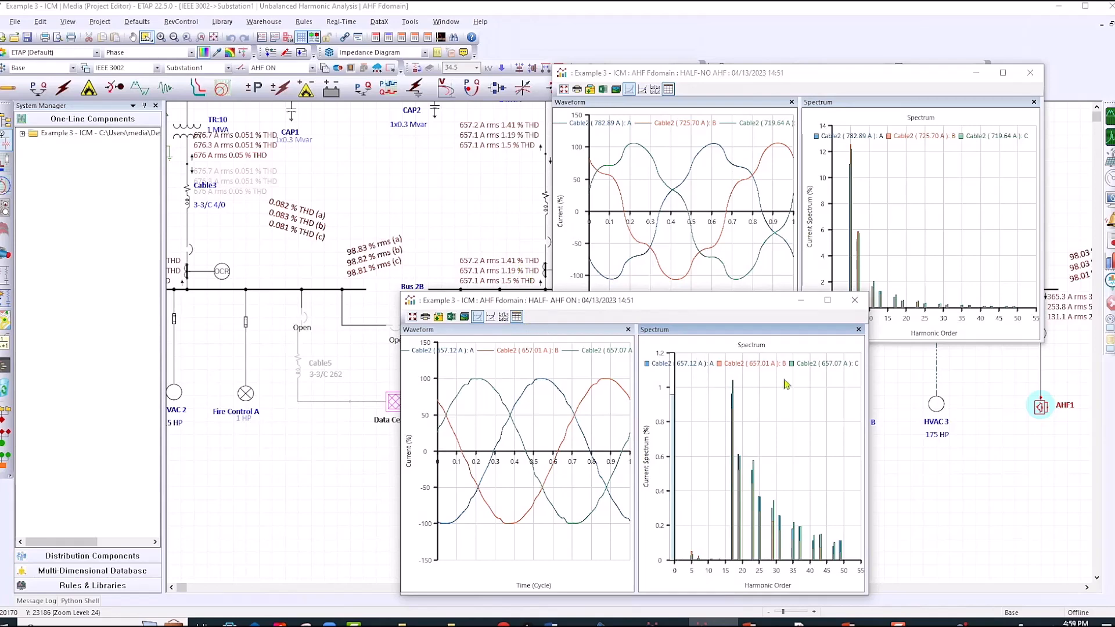
Minimize the HALF- AHF ON and HALF-NO AHF plot windows to uncover the Bus 2B diagram.
drag(719, 310, 730, 314)
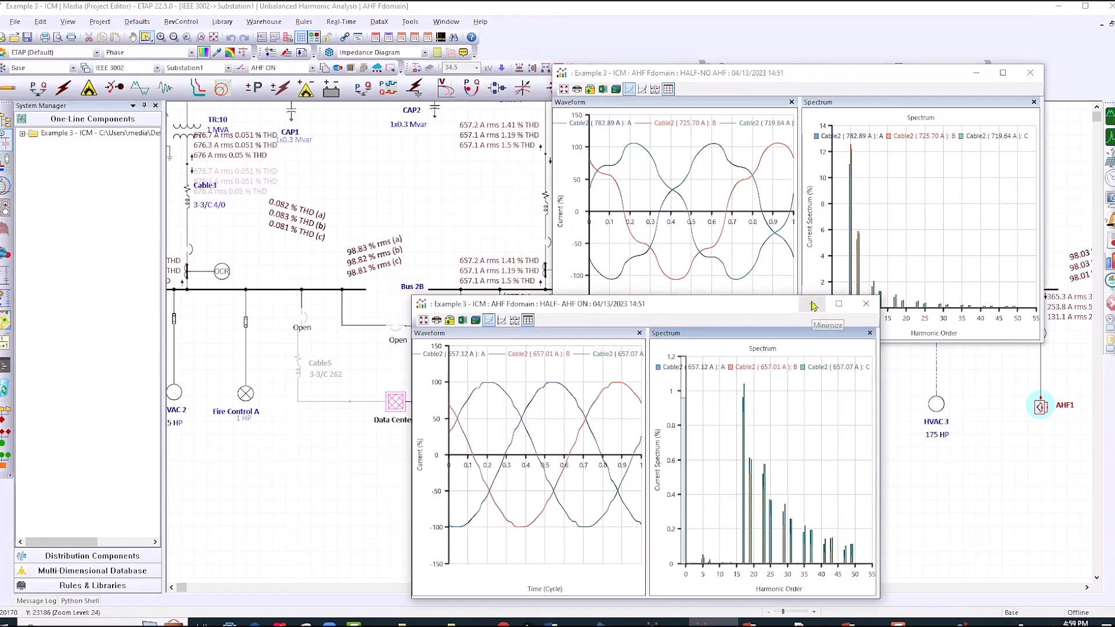
click(812, 306)
click(976, 77)
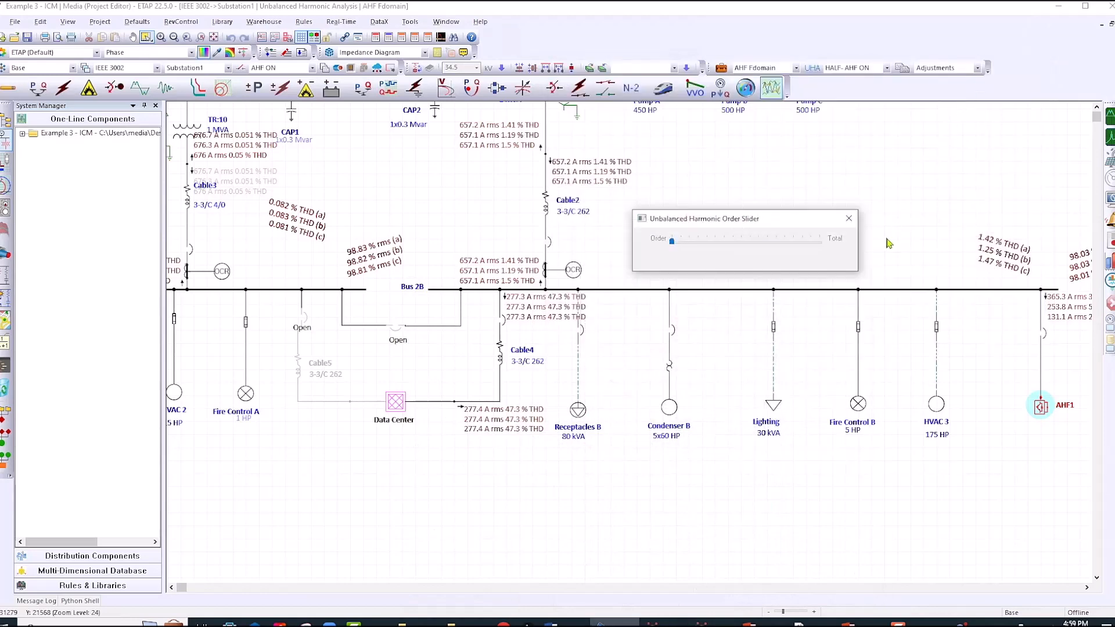
Switch to the AHF inTime study case and select the AHF in Time output report.
click(797, 69)
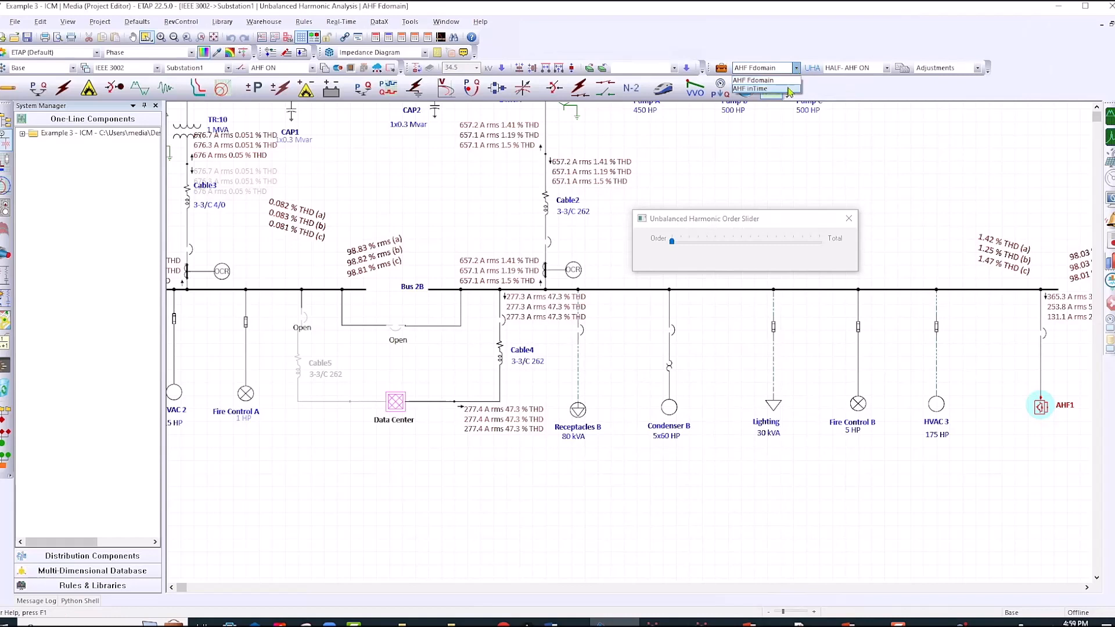
click(790, 89)
click(886, 69)
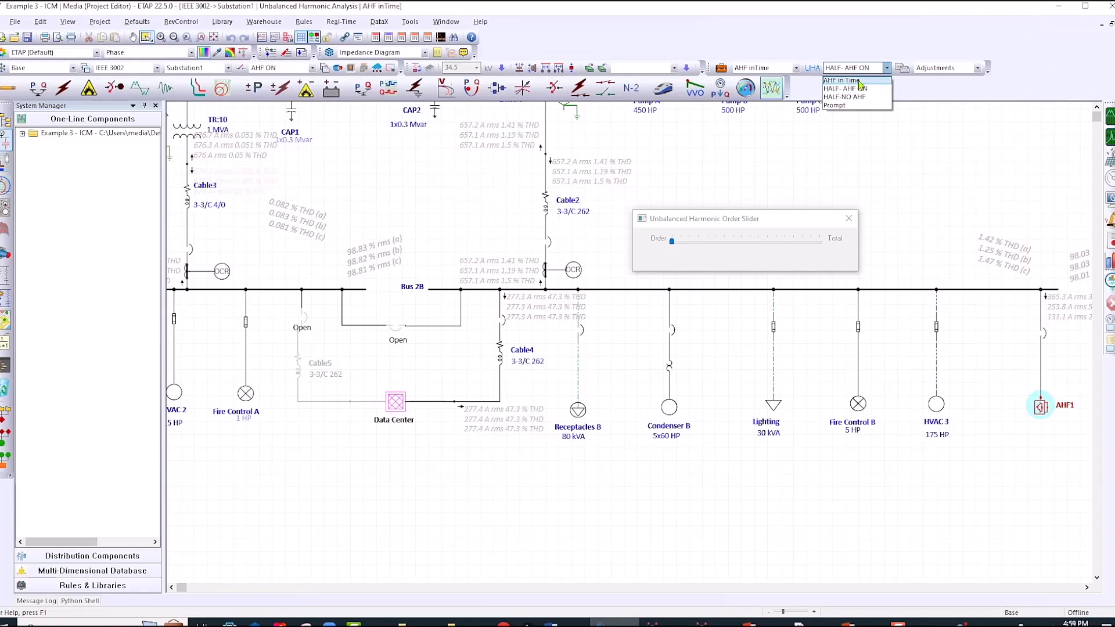
click(859, 81)
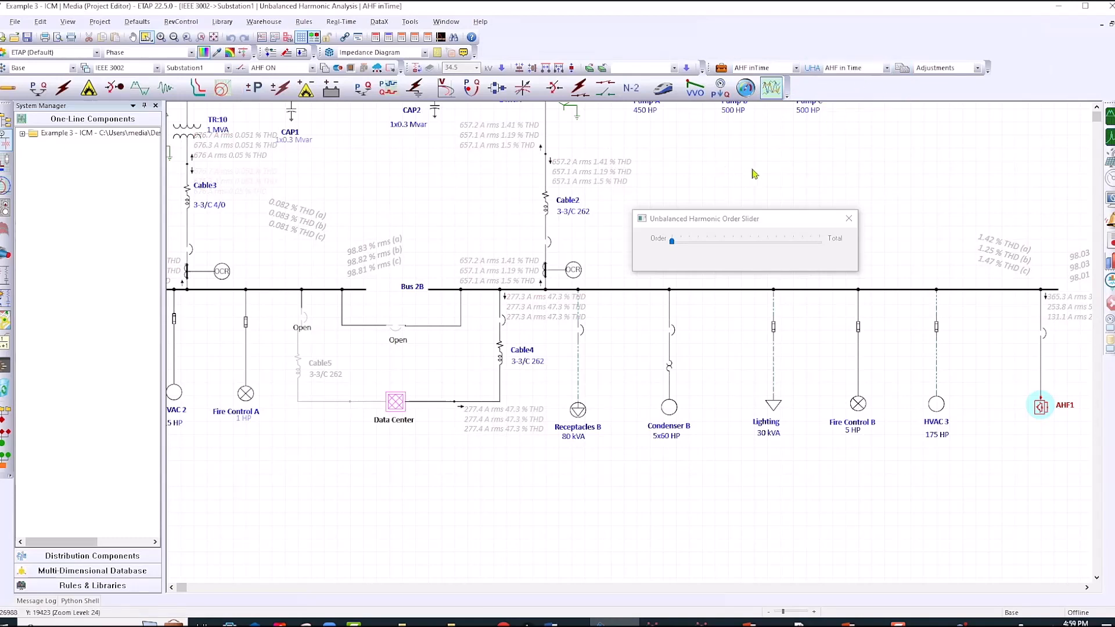
Review AHF1's rating, harmonic mode and control settings, and close its editor.
double_click(1042, 409)
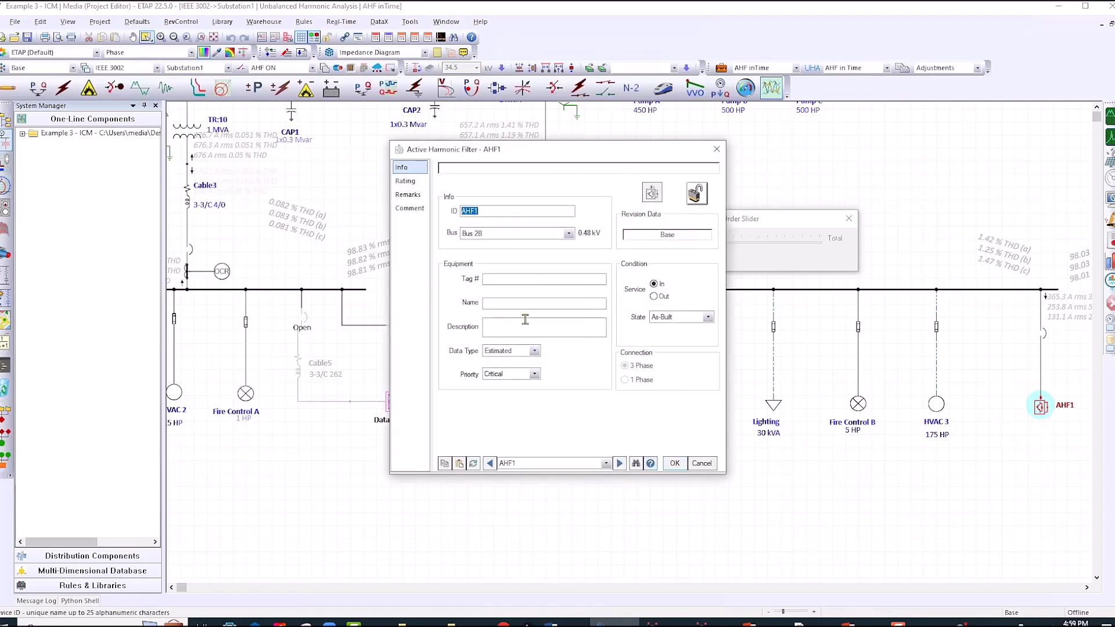
click(407, 182)
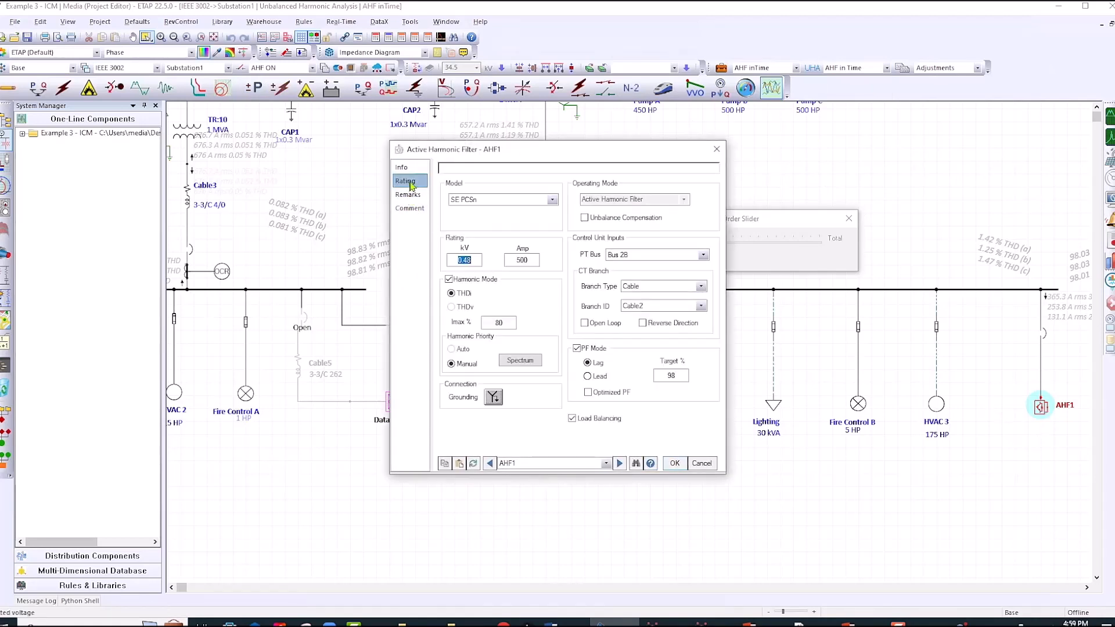
click(675, 463)
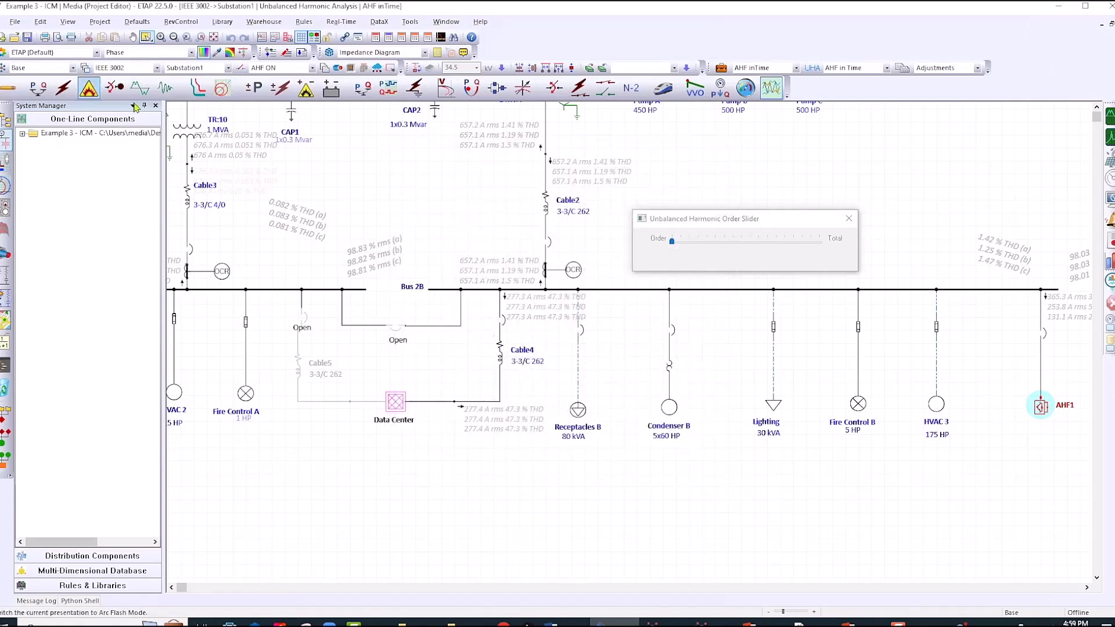
Check the AHF inTime study case settings, run the unbalanced harmonic load flow, and move the order slider window clear of Bus 2B.
click(720, 68)
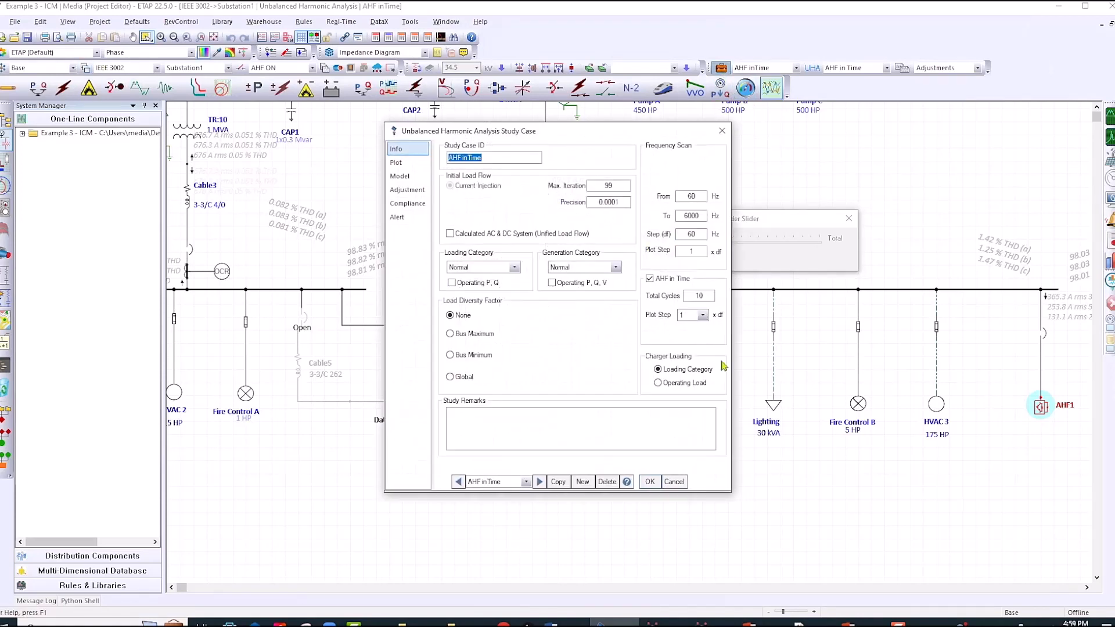
click(650, 486)
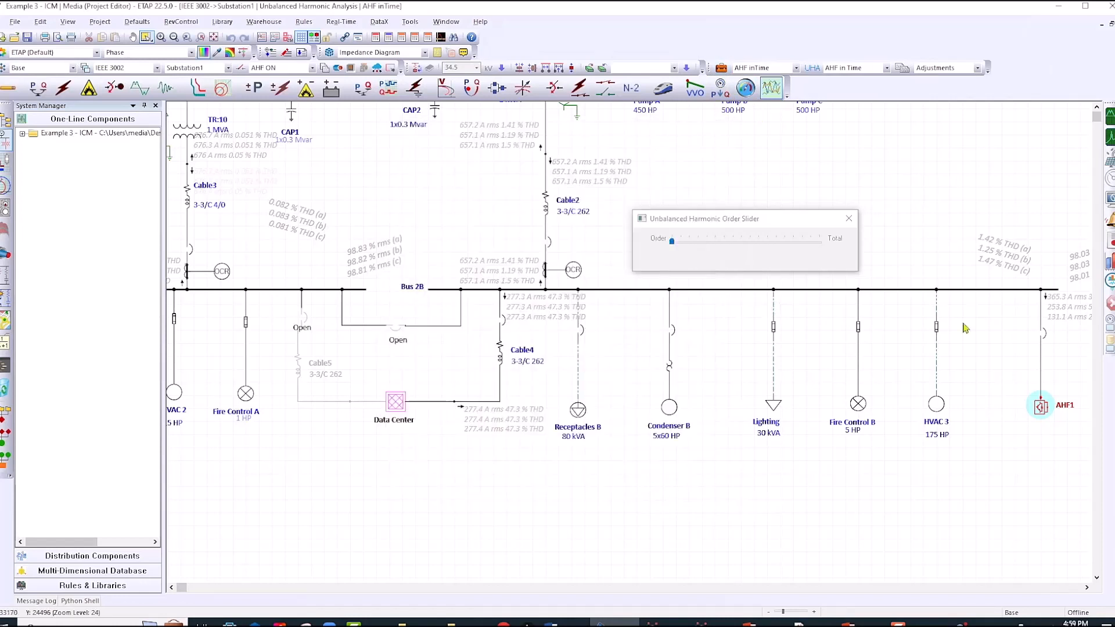
click(1109, 121)
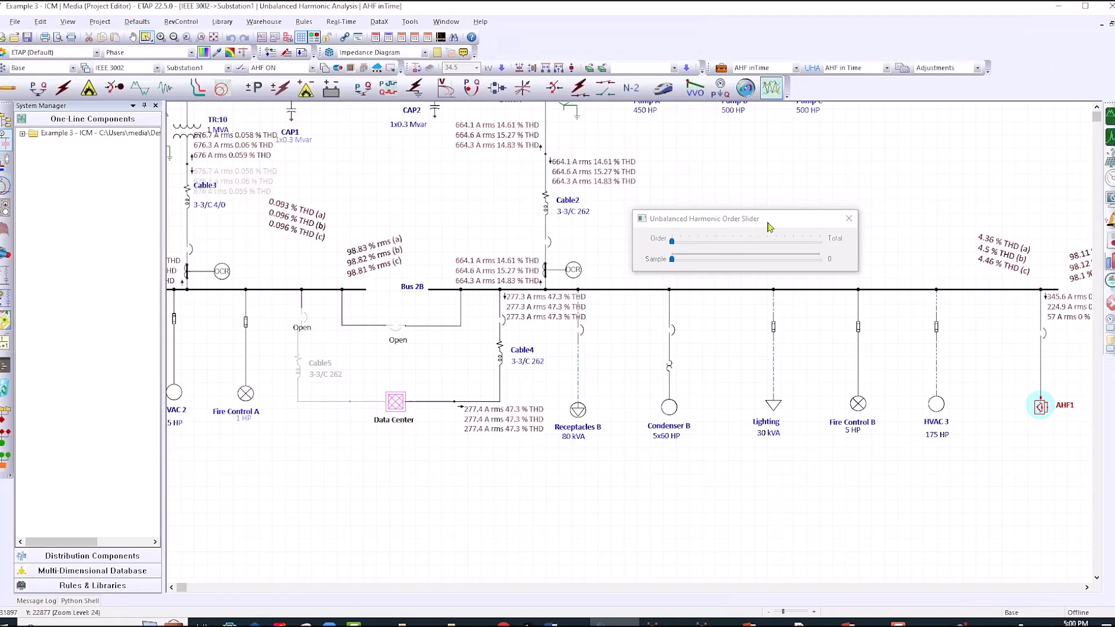
drag(770, 226, 805, 162)
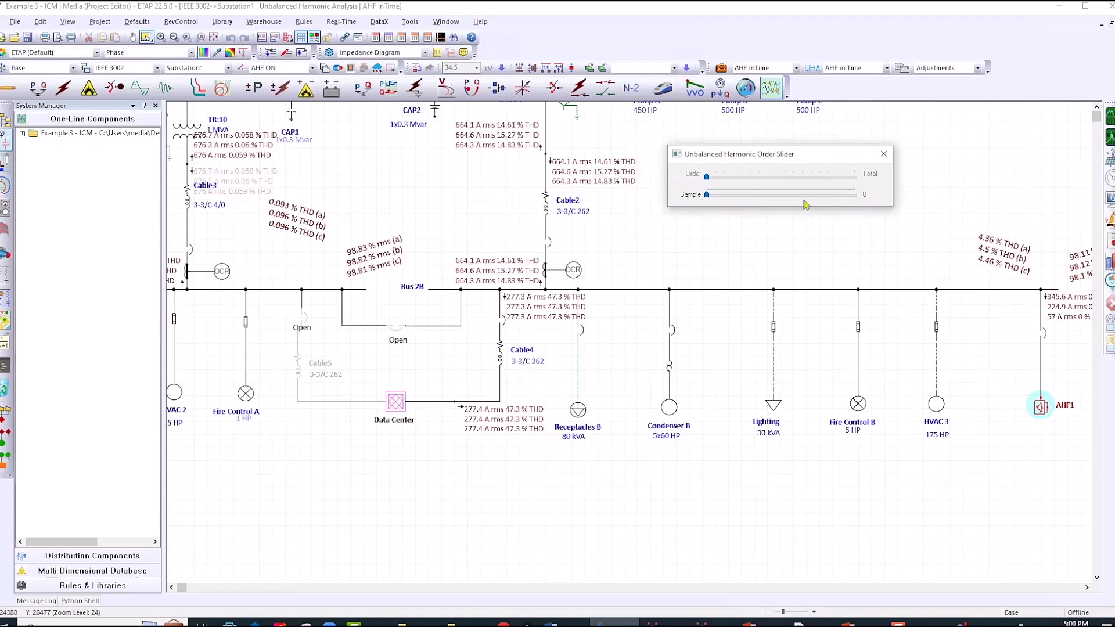
click(1109, 263)
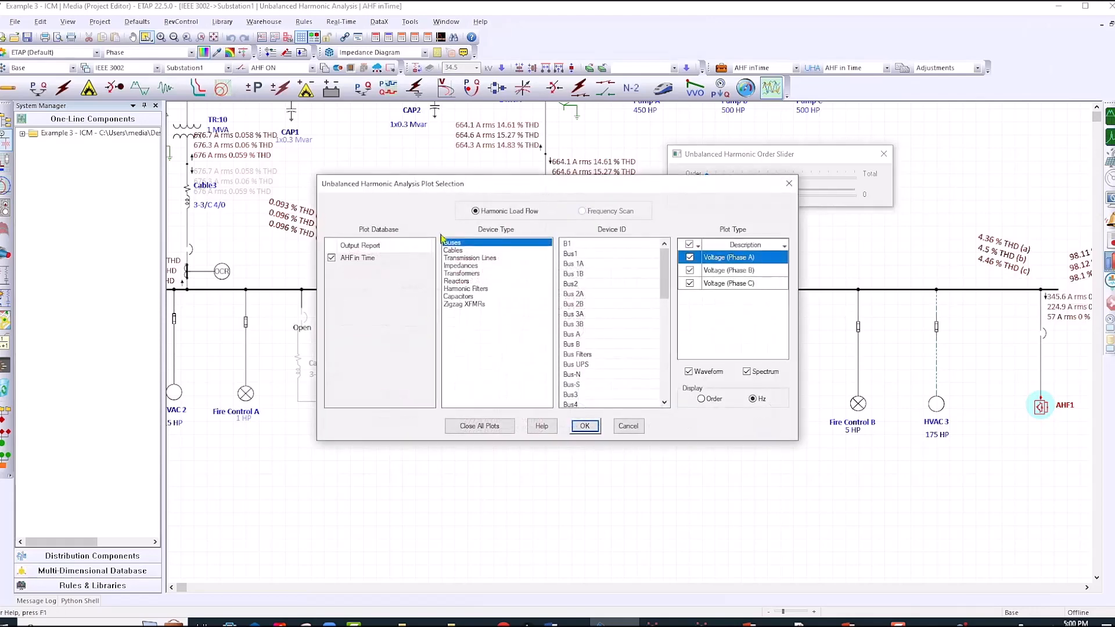
drag(561, 192, 674, 333)
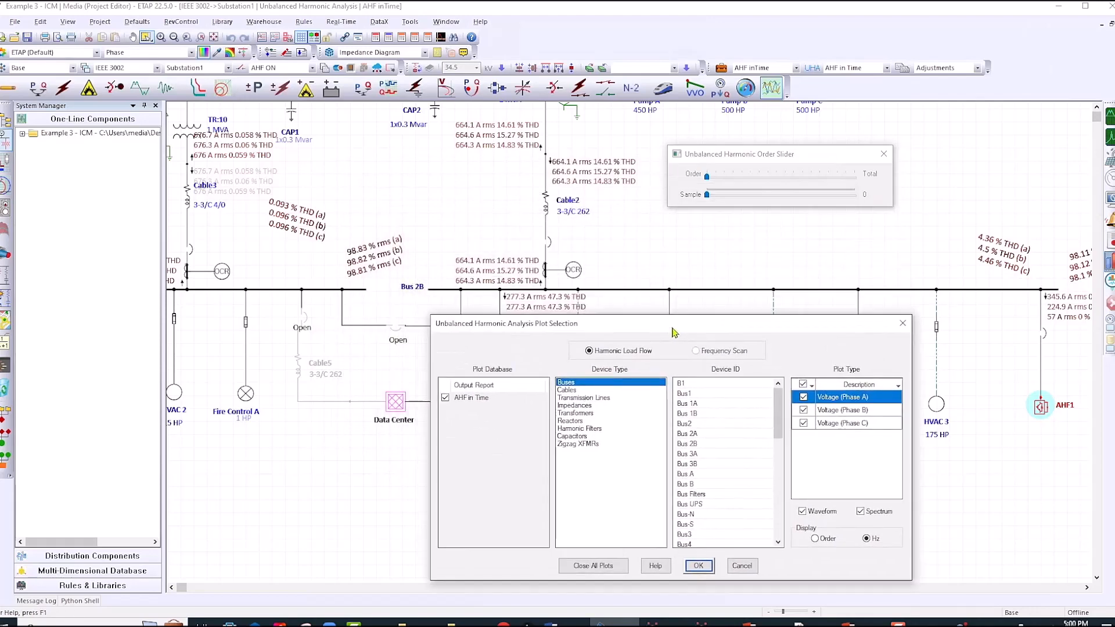
click(903, 323)
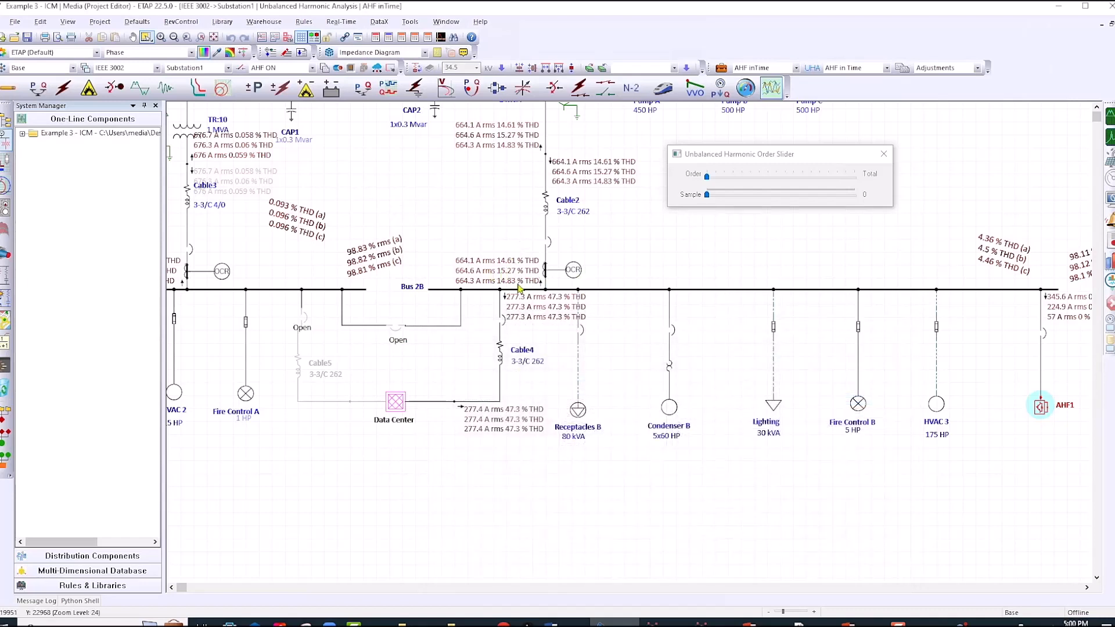
Advance the harmonic load flow results on the diagram to sample 1281.
drag(707, 197, 859, 200)
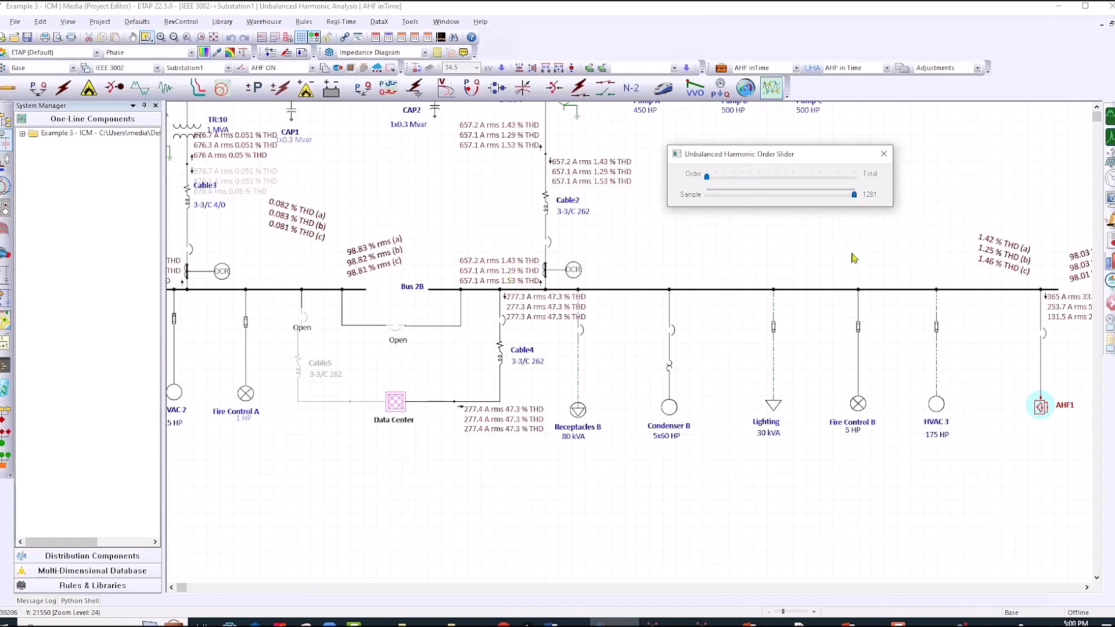
Plot the Cable2 phase A, B and C current waveforms and spectra from the AHF in Time report, displayed by harmonic order.
click(1110, 263)
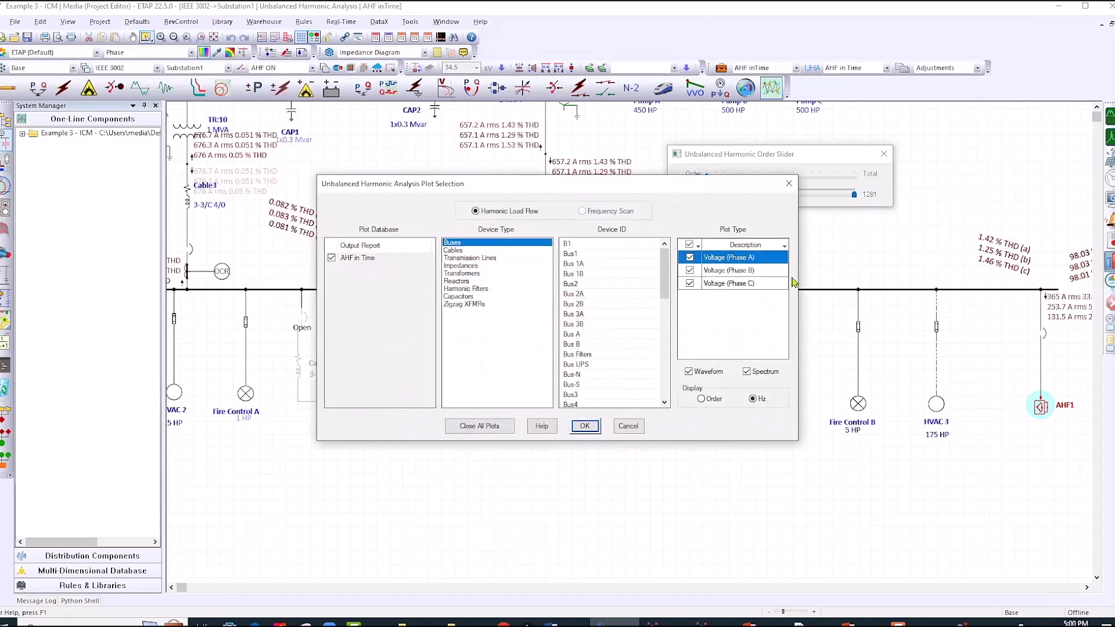
drag(674, 184, 969, 108)
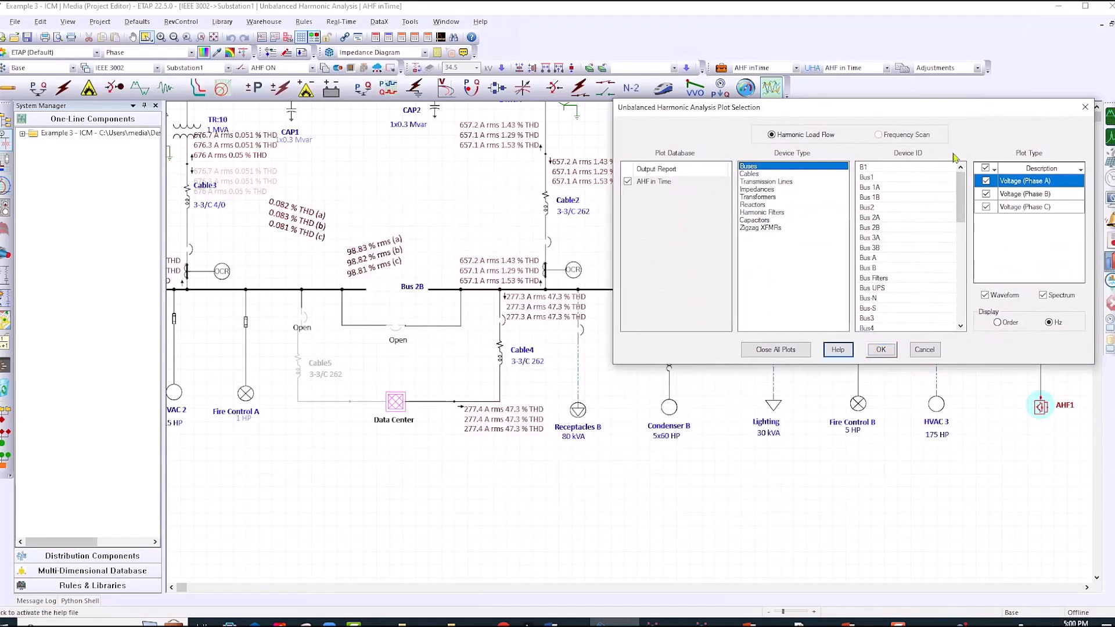
click(753, 174)
click(871, 320)
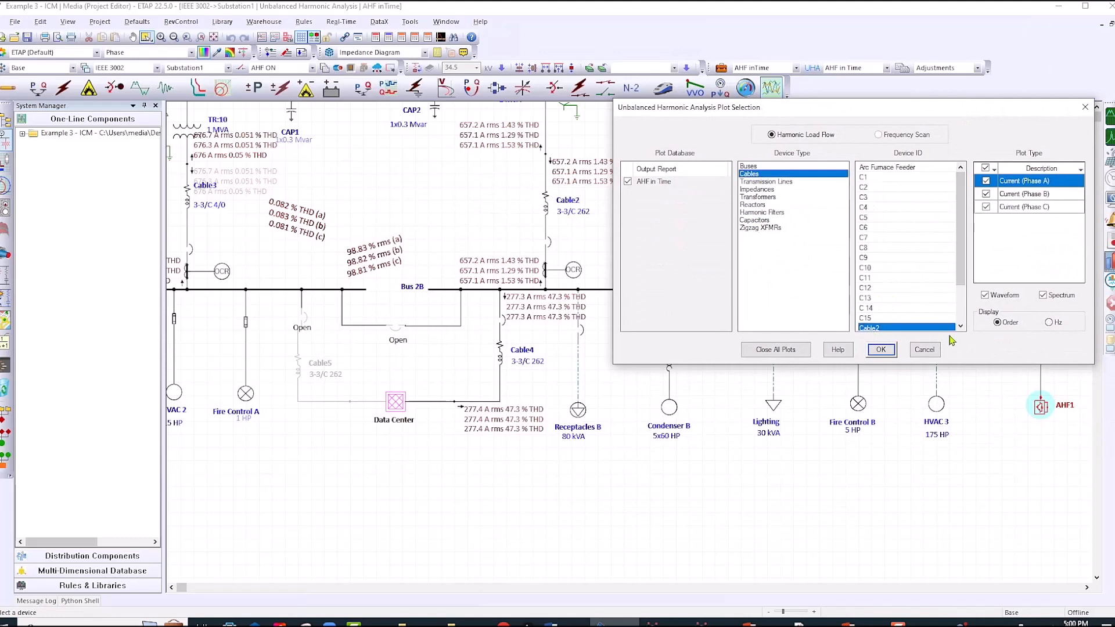
click(880, 349)
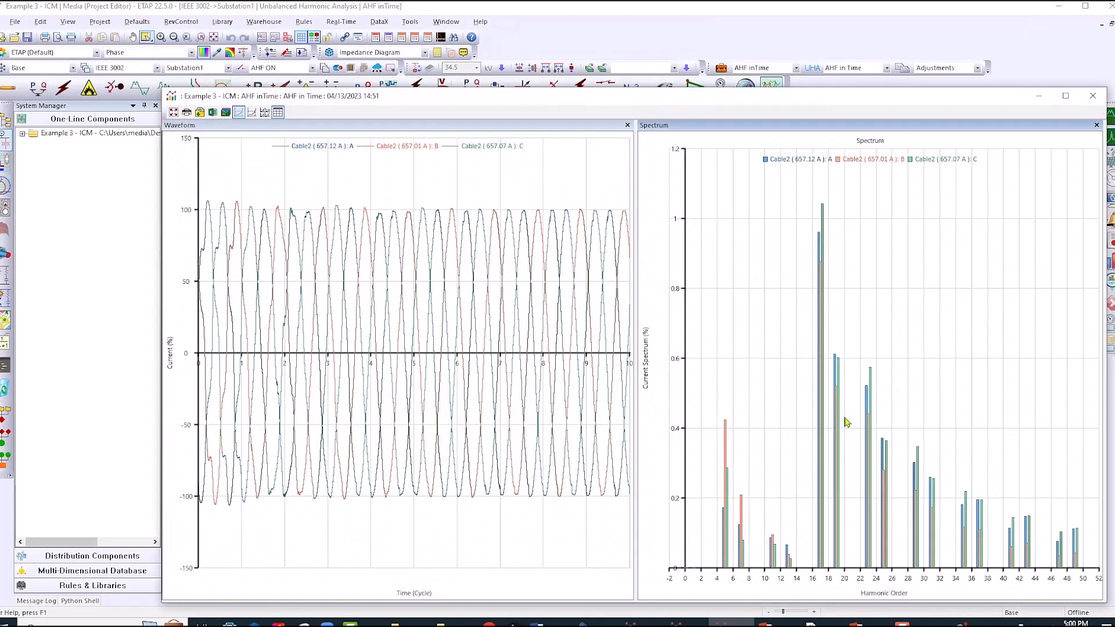
Shrink and reposition the AHF in Time plot window over the diagram, and enlarge it enough to read both graphs.
drag(1105, 90, 937, 401)
drag(804, 409, 811, 187)
drag(475, 176, 529, 132)
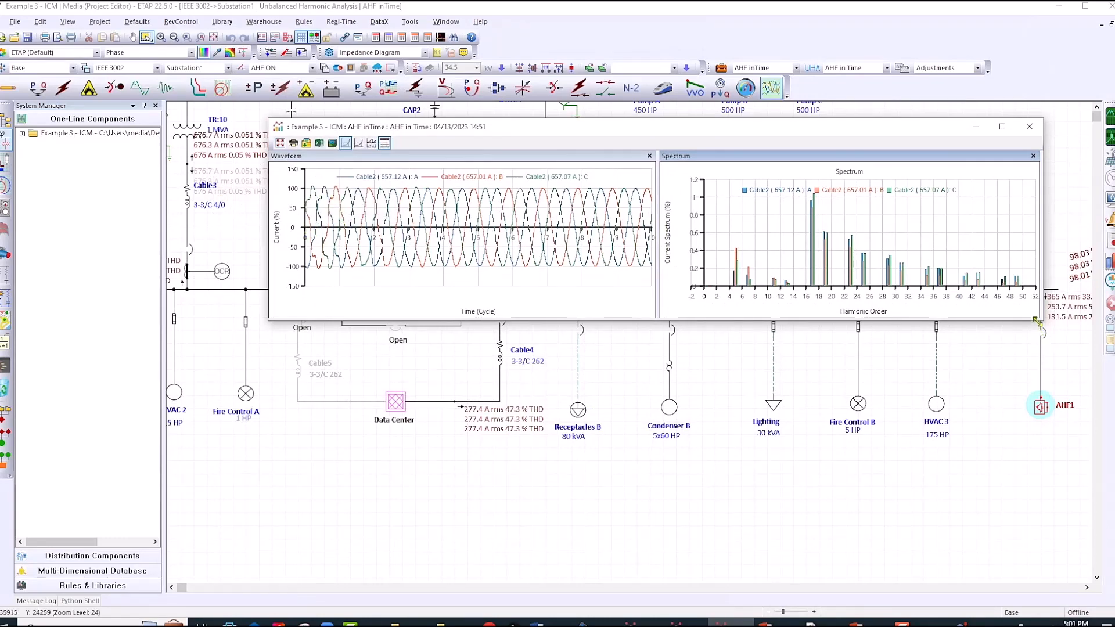
drag(1037, 321, 1083, 444)
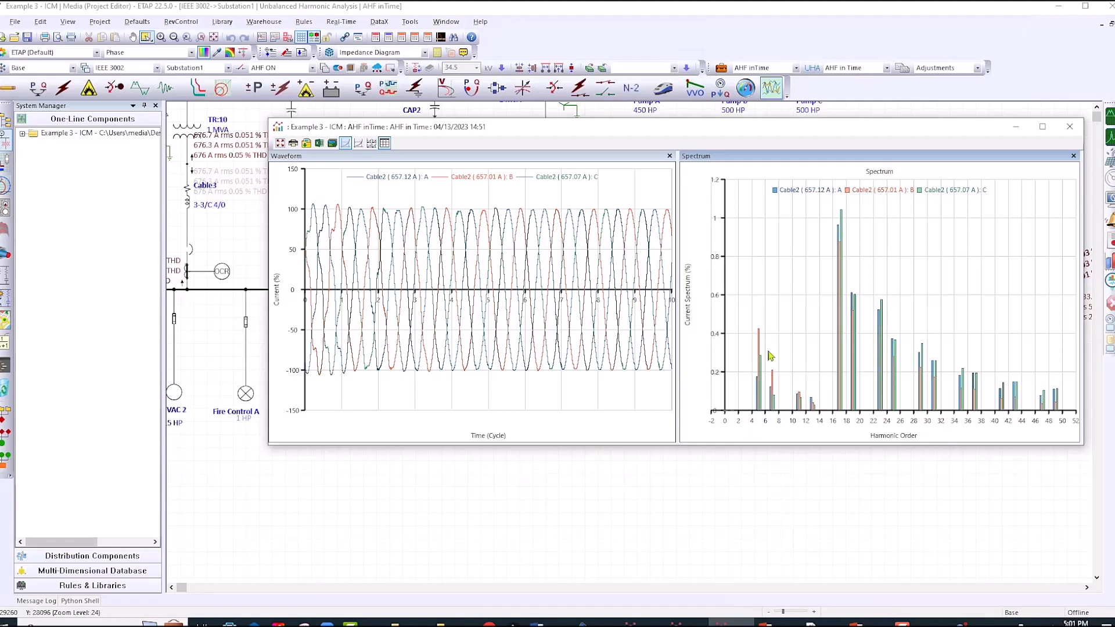
Examine the low-order harmonic components in the AHF in Time spectrum and the Cable2 current waveforms over the simulated cycles.
mouse_move(773, 409)
click(758, 333)
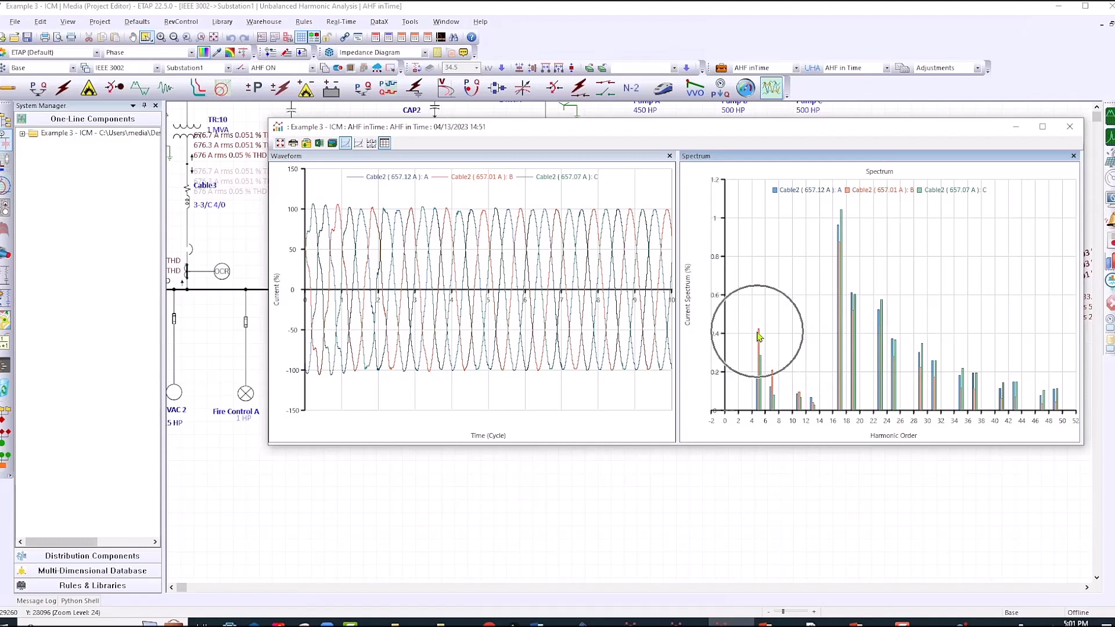
click(758, 335)
click(772, 373)
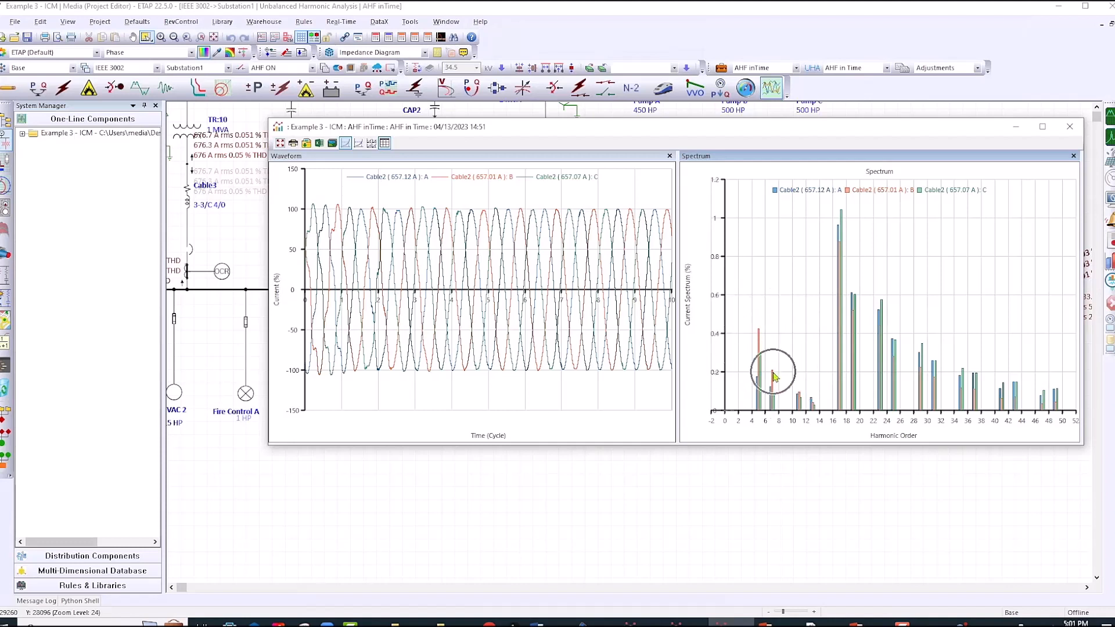
click(810, 400)
mouse_move(776, 447)
mouse_down()
mouse_move(781, 422)
mouse_move(784, 446)
mouse_up()
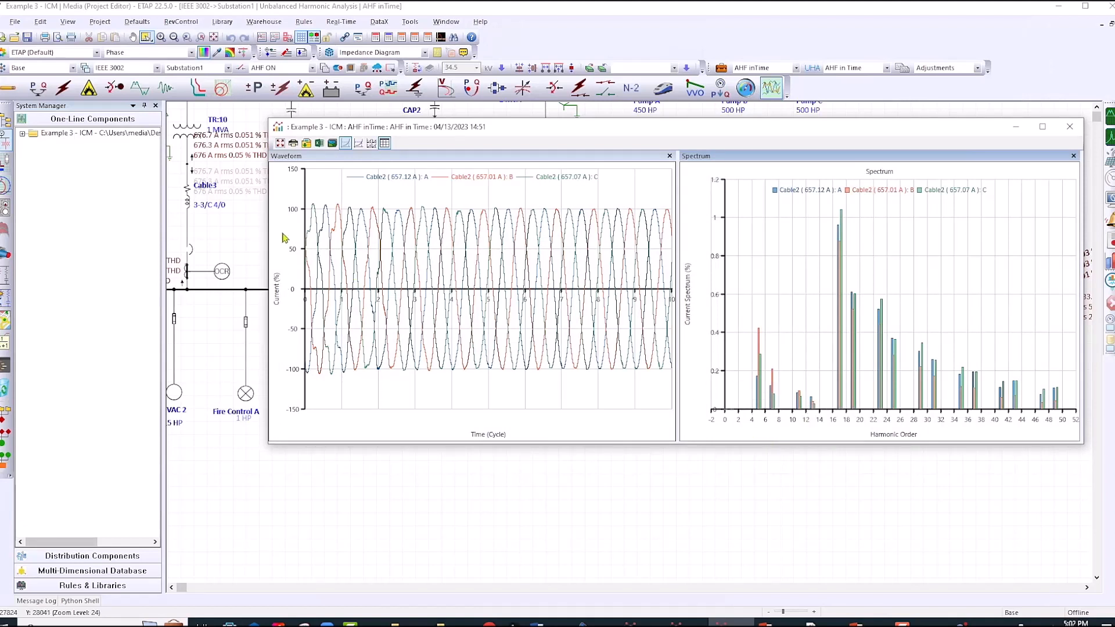
drag(595, 131, 575, 167)
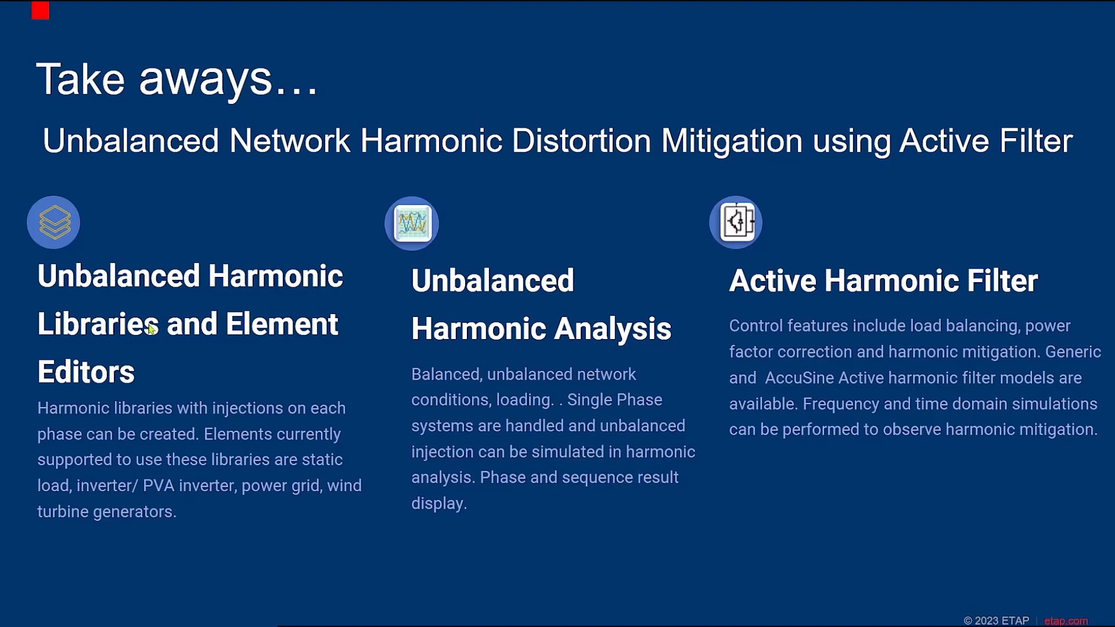
click(149, 328)
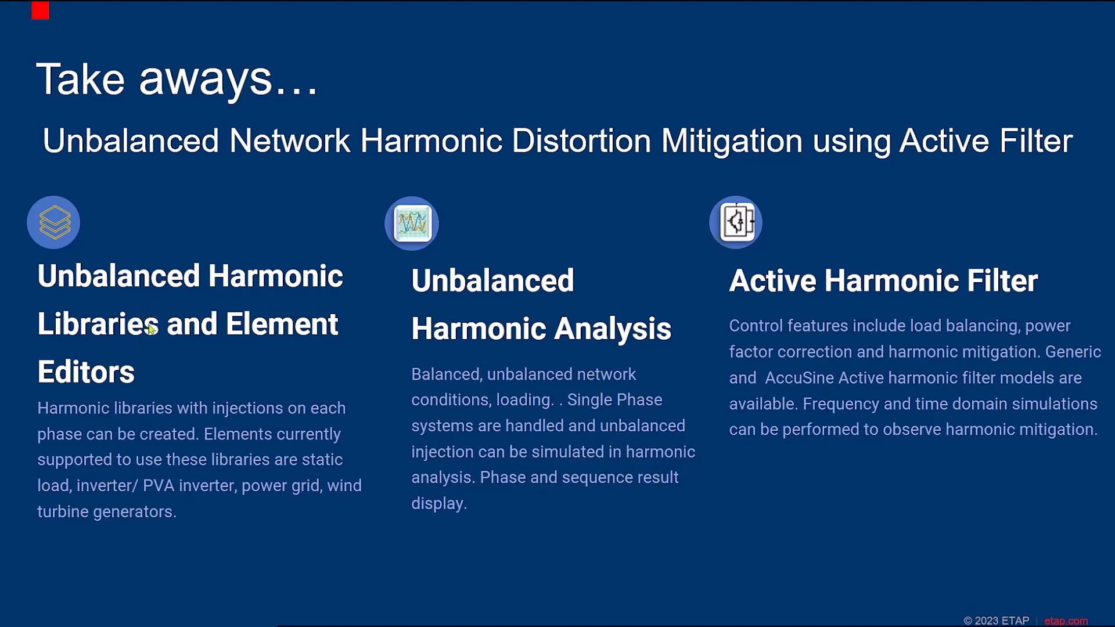